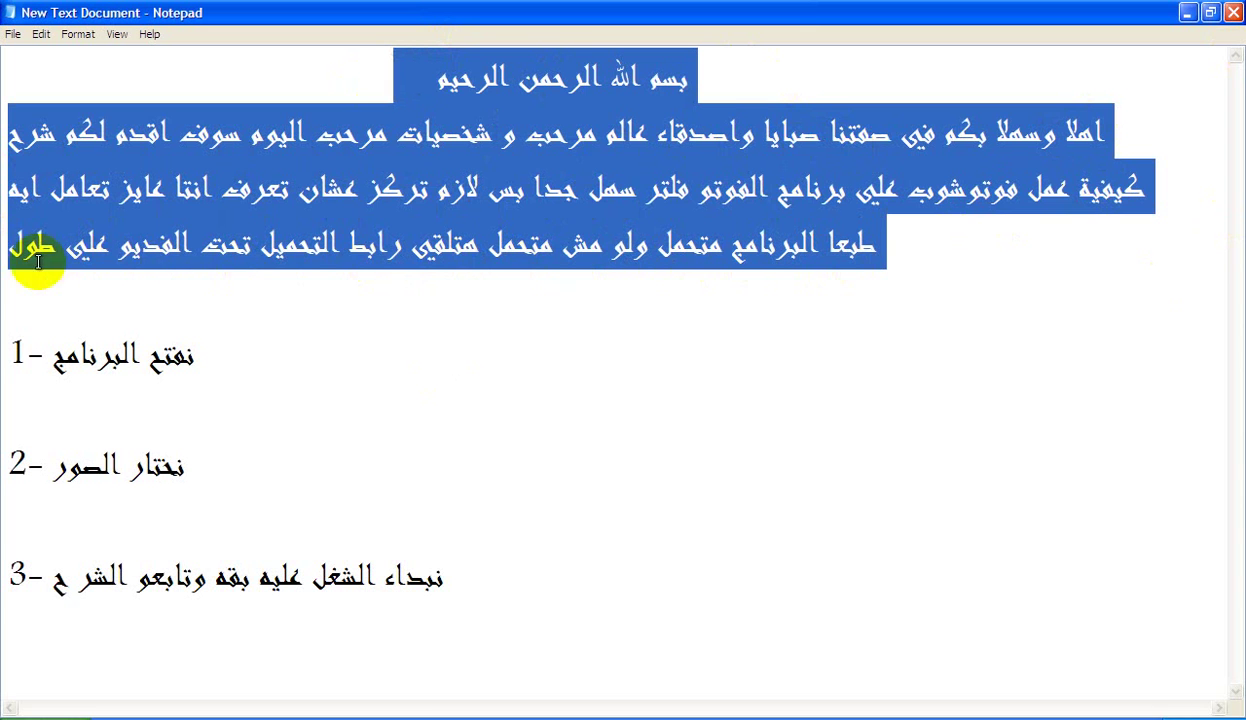
Highlight the first instruction line in the notes and launch PhotoFiltre 7 from the desktop
{"action": "left_click", "coordinate": [215, 356]}
{"action": "left_click_drag", "start_coordinate": [222, 356], "coordinate": [12, 345]}
{"action": "left_click", "coordinate": [365, 712]}
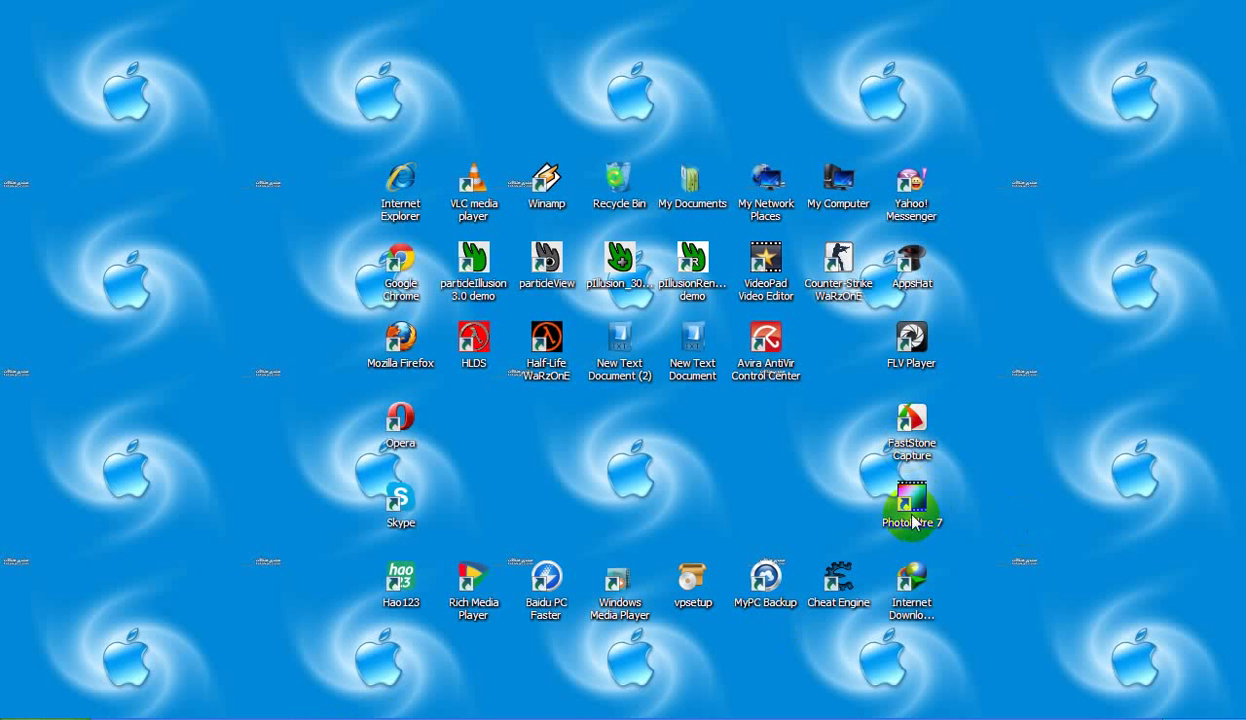
{"action": "double_click", "coordinate": [911, 505]}
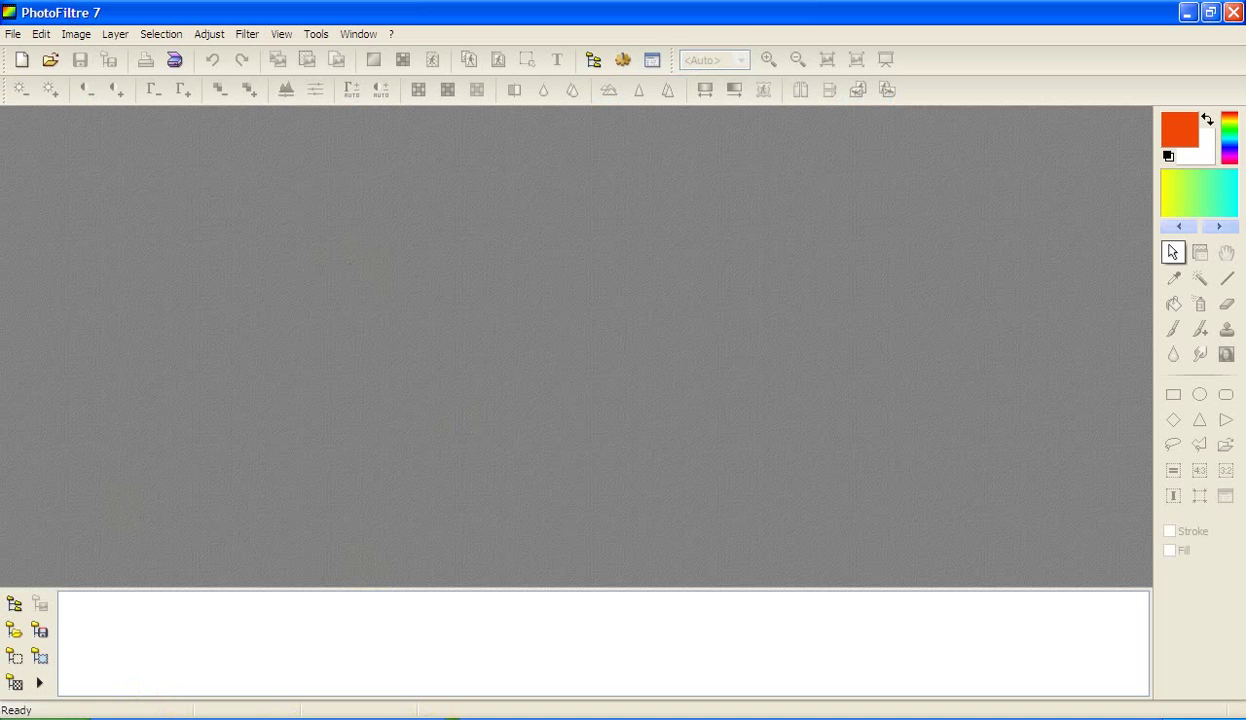
Switch to Notepad and highlight the second instruction line, "نختار الصور"
{"action": "left_click", "coordinate": [313, 716]}
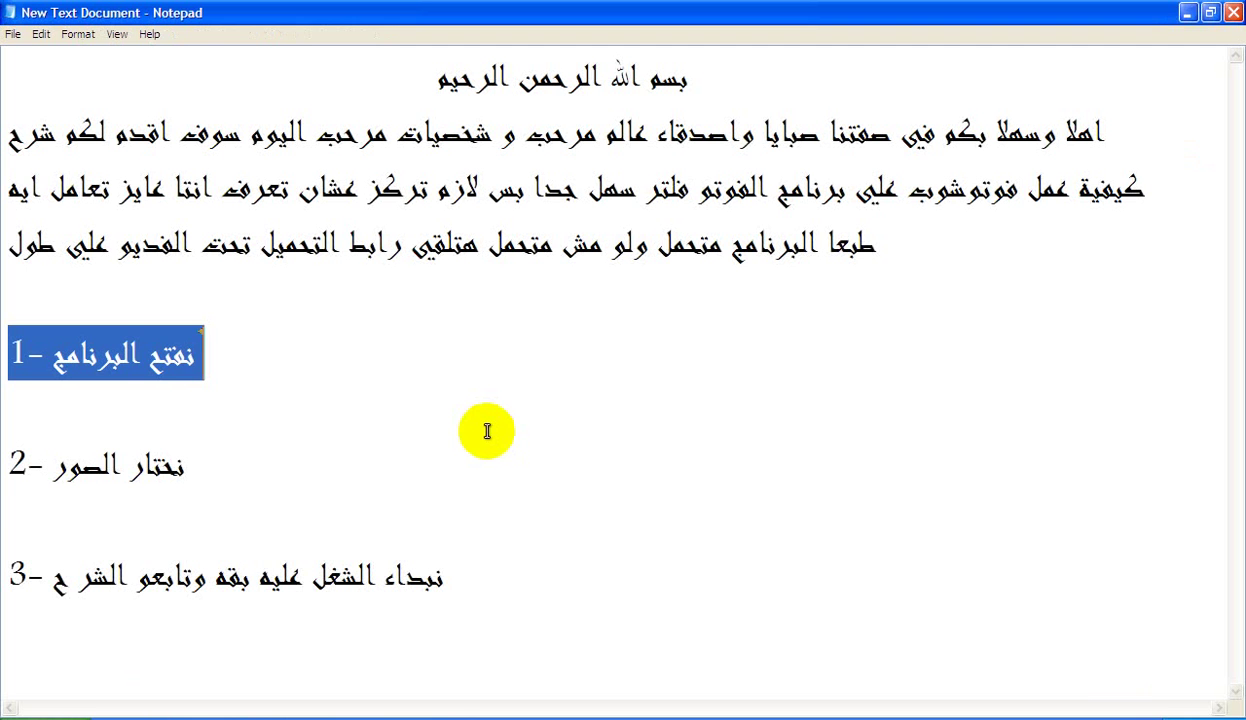
{"action": "left_click_drag", "start_coordinate": [239, 472], "coordinate": [6, 446]}
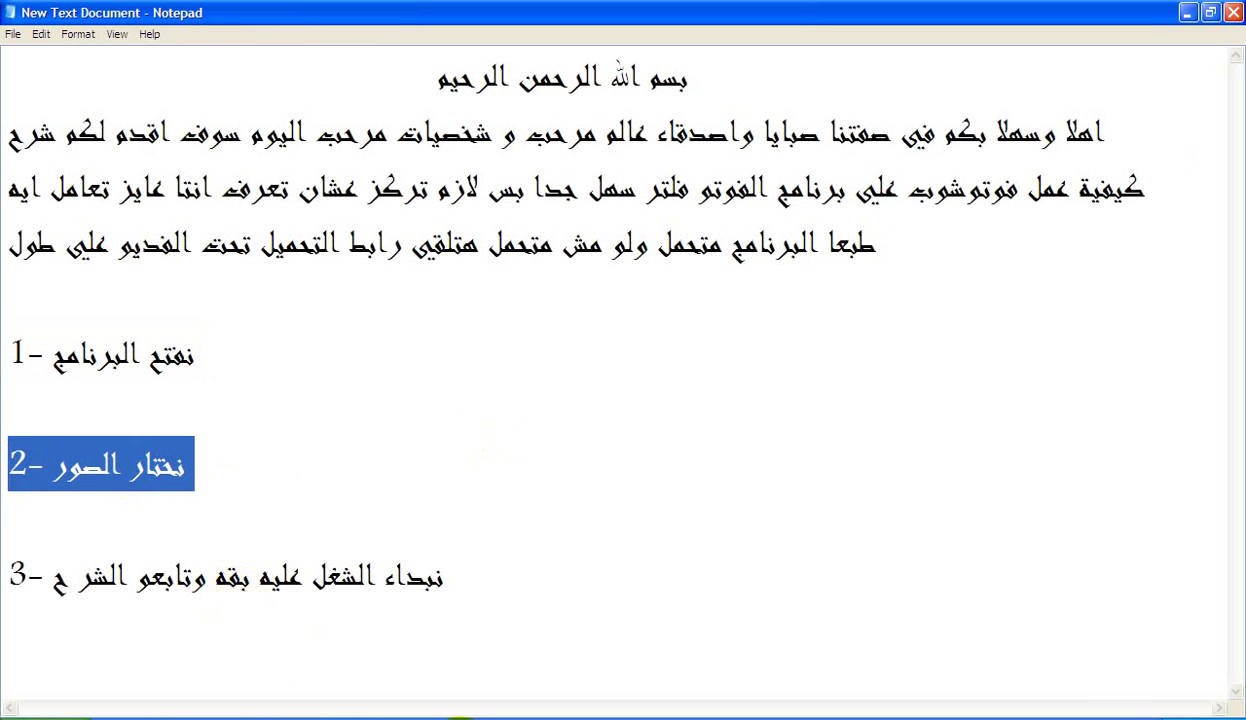
{"action": "left_click", "coordinate": [462, 718]}
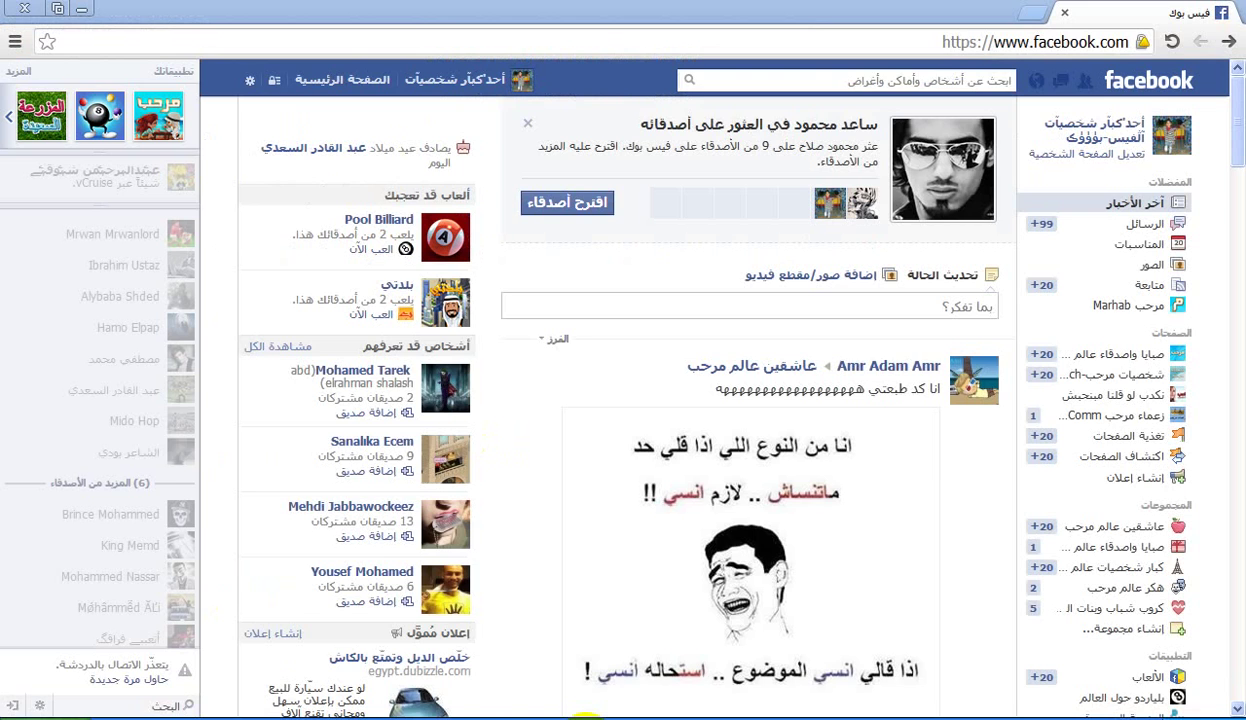
Switch to PhotoFiltre and open the image of the two men at the beige car from the صور مضحكه folder
{"action": "left_click", "coordinate": [594, 718]}
{"action": "left_click", "coordinate": [51, 60]}
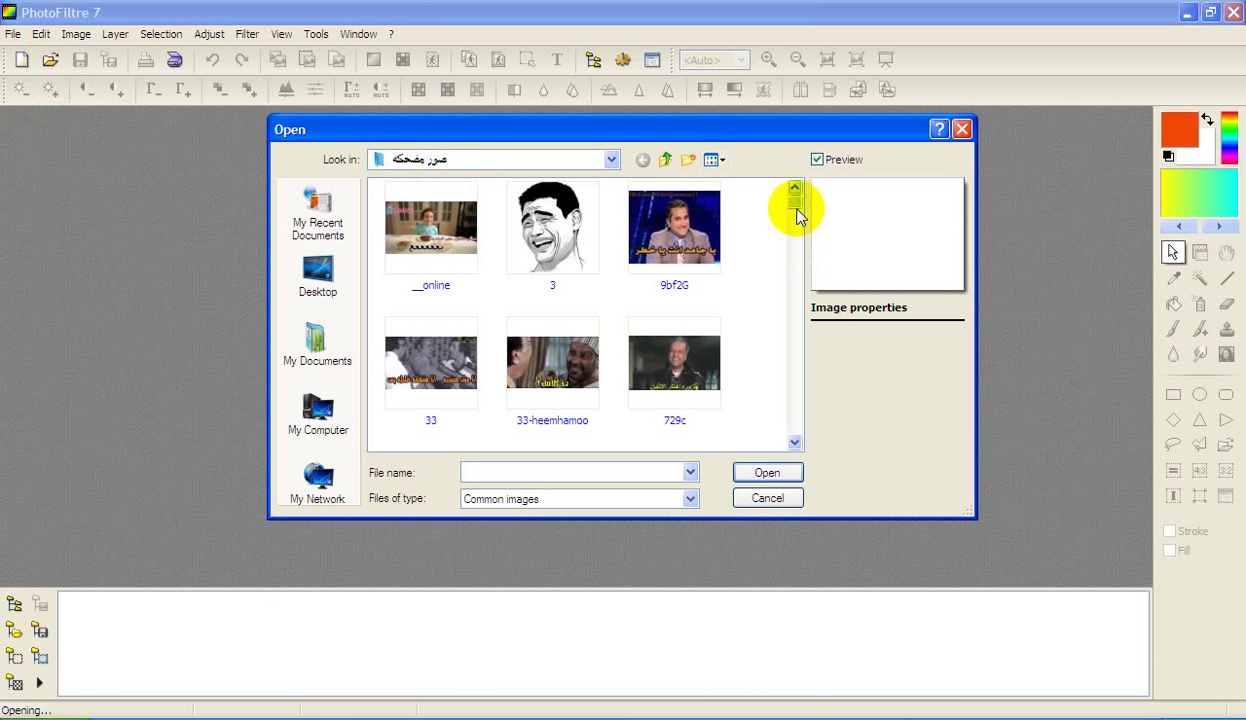
{"action": "left_click", "coordinate": [787, 240]}
{"action": "left_click_drag", "start_coordinate": [787, 240], "coordinate": [751, 425]}
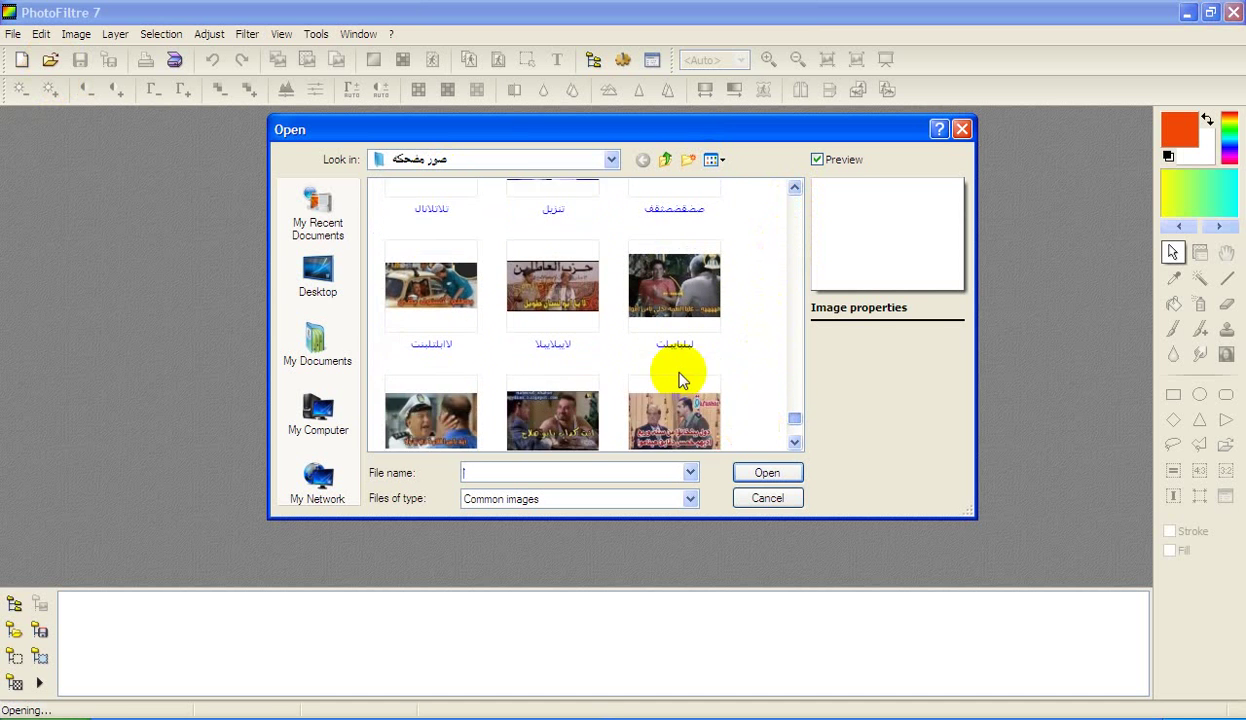
{"action": "left_click", "coordinate": [408, 305]}
{"action": "double_click", "coordinate": [408, 305]}
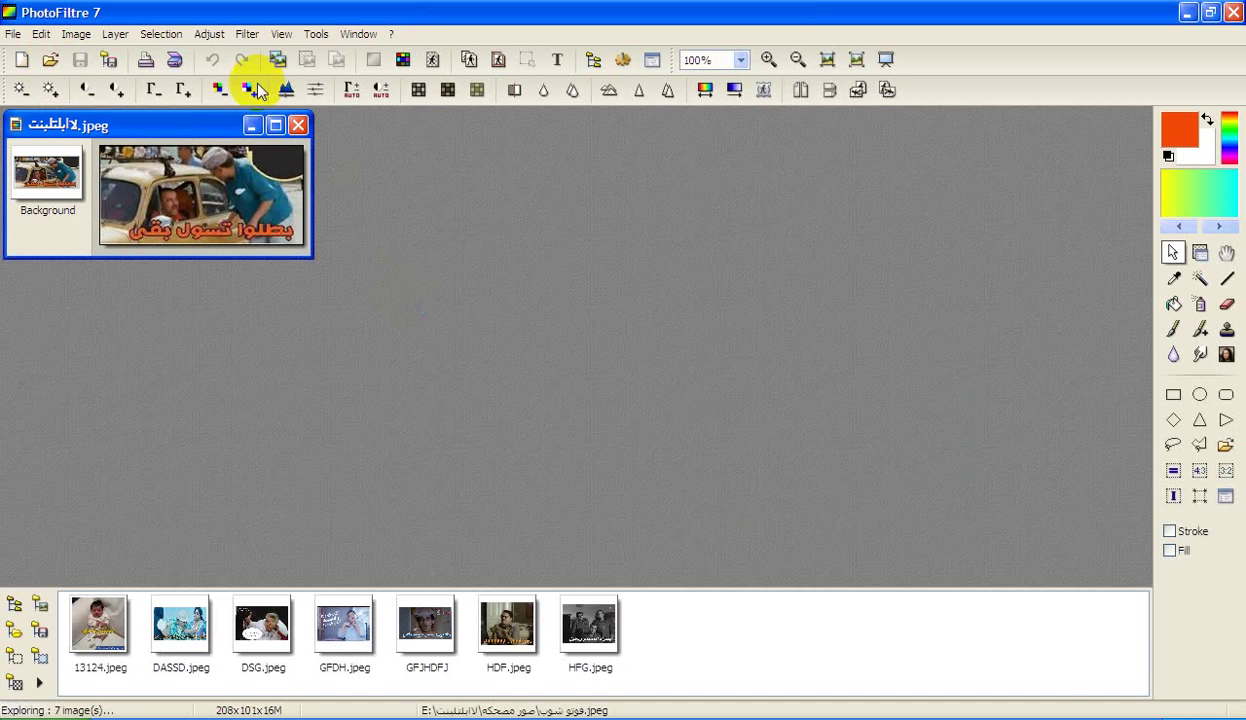
Switch to Notepad and extend instruction 2 with "ونحط الذات مومنت بتع الصفحه والوتر مارك"
{"action": "left_click", "coordinate": [349, 717]}
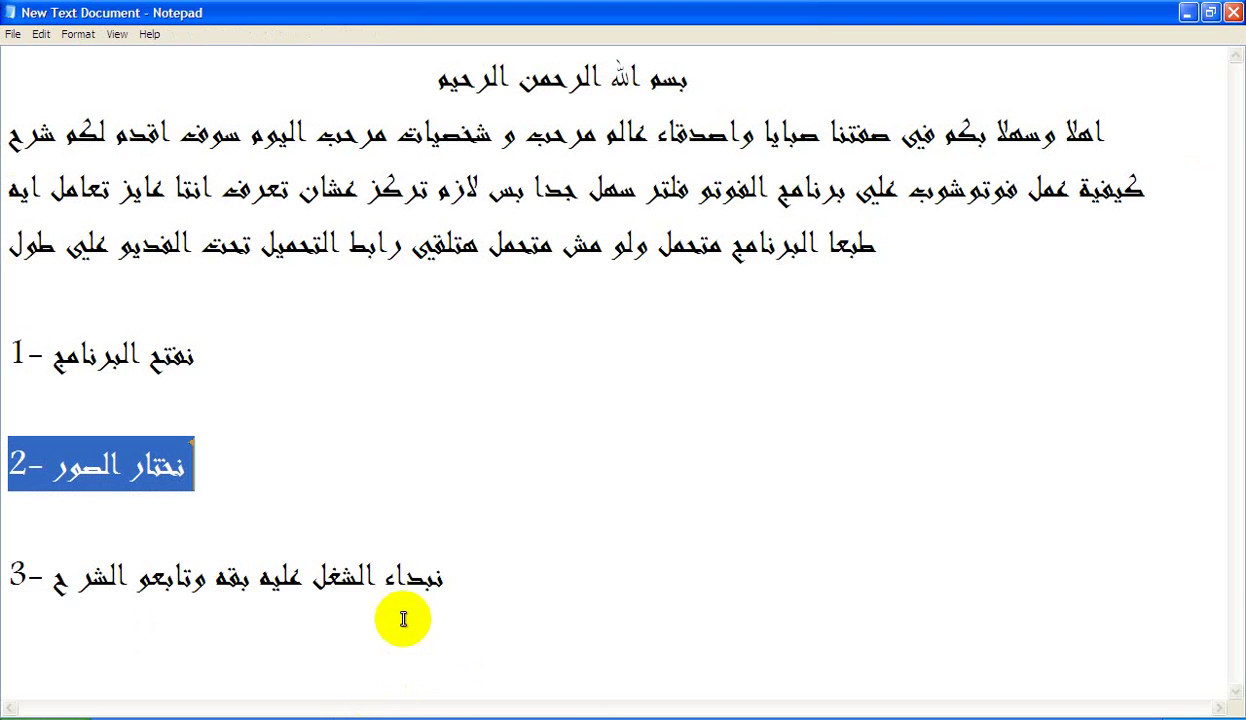
{"action": "left_click", "coordinate": [298, 473]}
{"action": "type", "text": "و"}
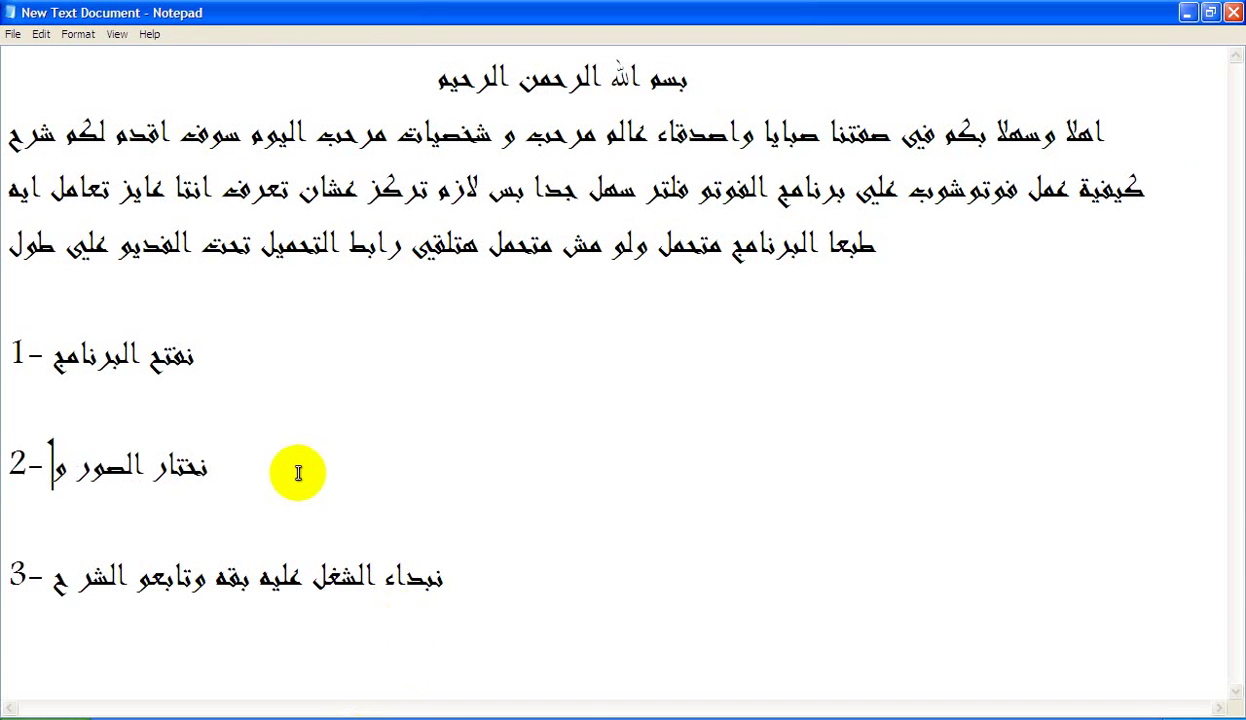
{"action": "type", "text": "ن"}
{"action": "key", "text": "BackSpace"}
{"action": "type", "text": "نحط"}
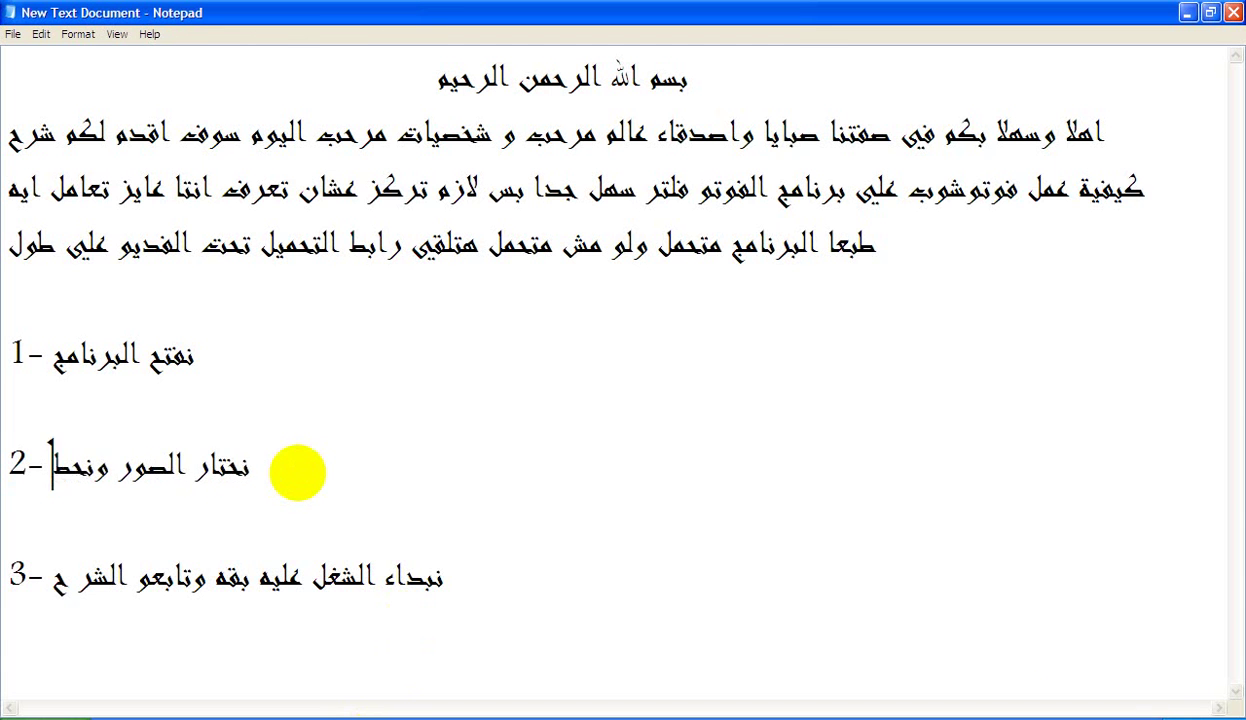
{"action": "type", "text": " الذات"}
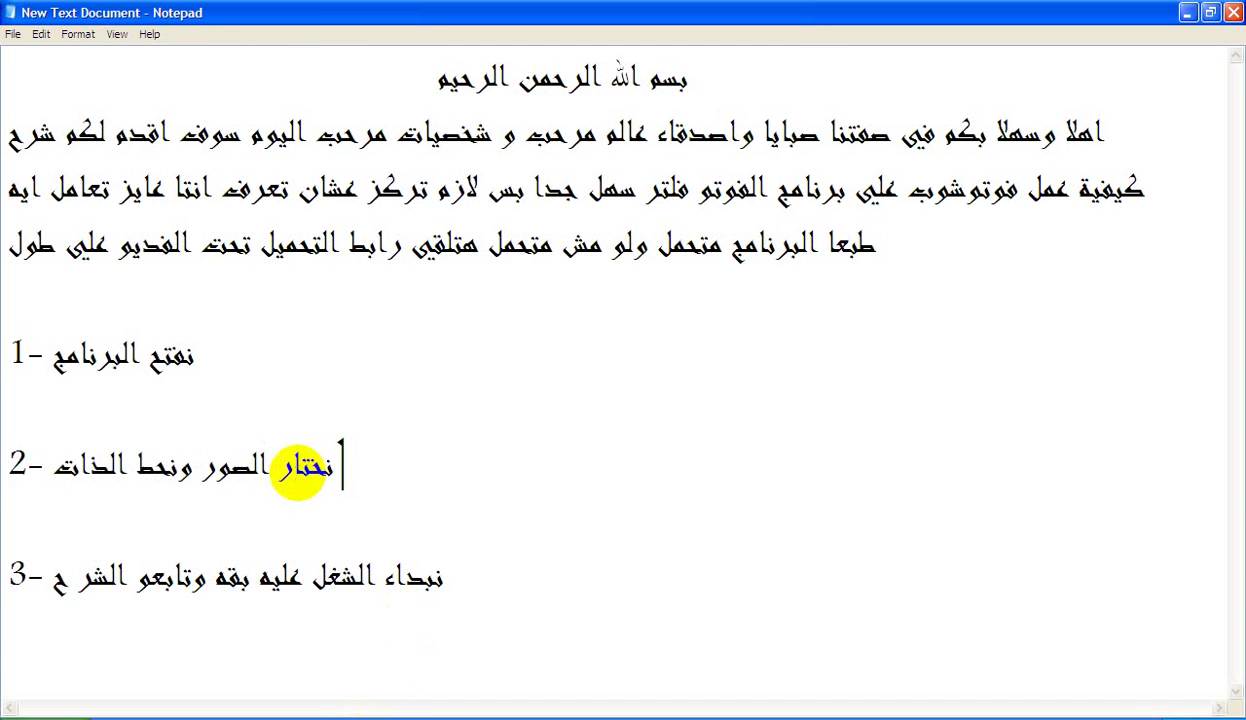
{"action": "type", "text": " مومنت بم"}
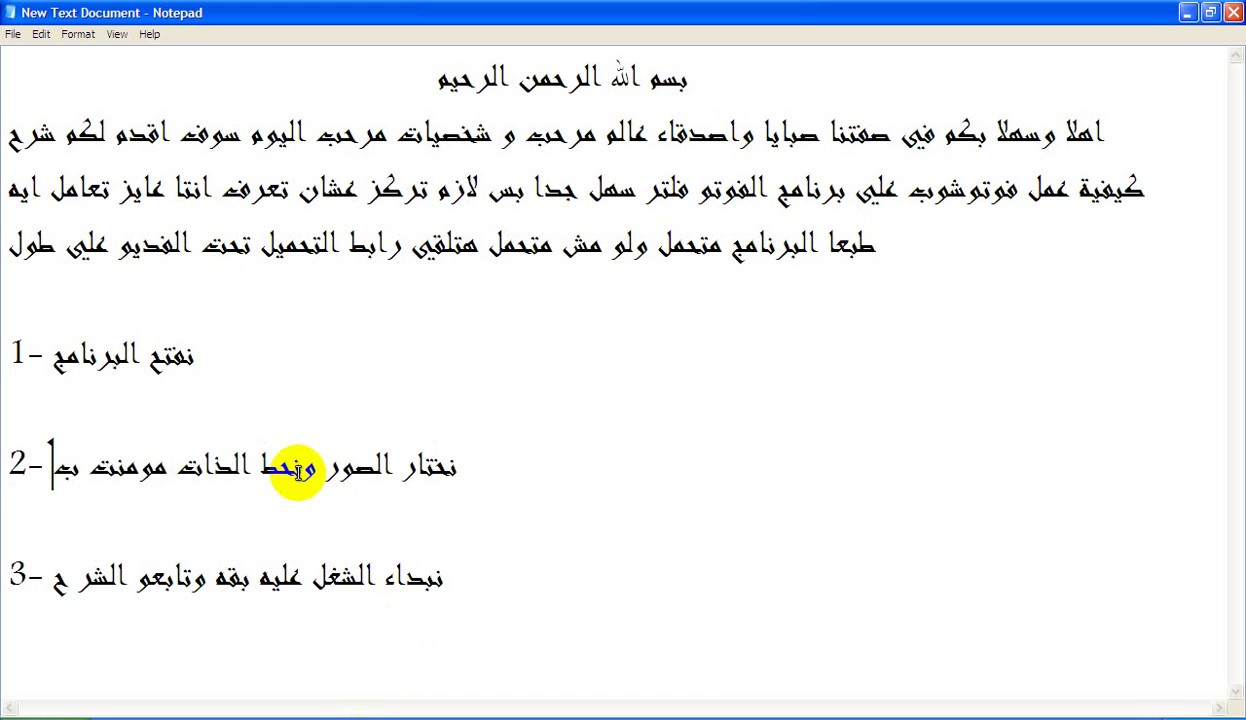
{"action": "key", "text": "BackSpace"}
{"action": "type", "text": "ل"}
{"action": "key", "text": "BackSpace"}
{"action": "type", "text": "بتع الصفحه"}
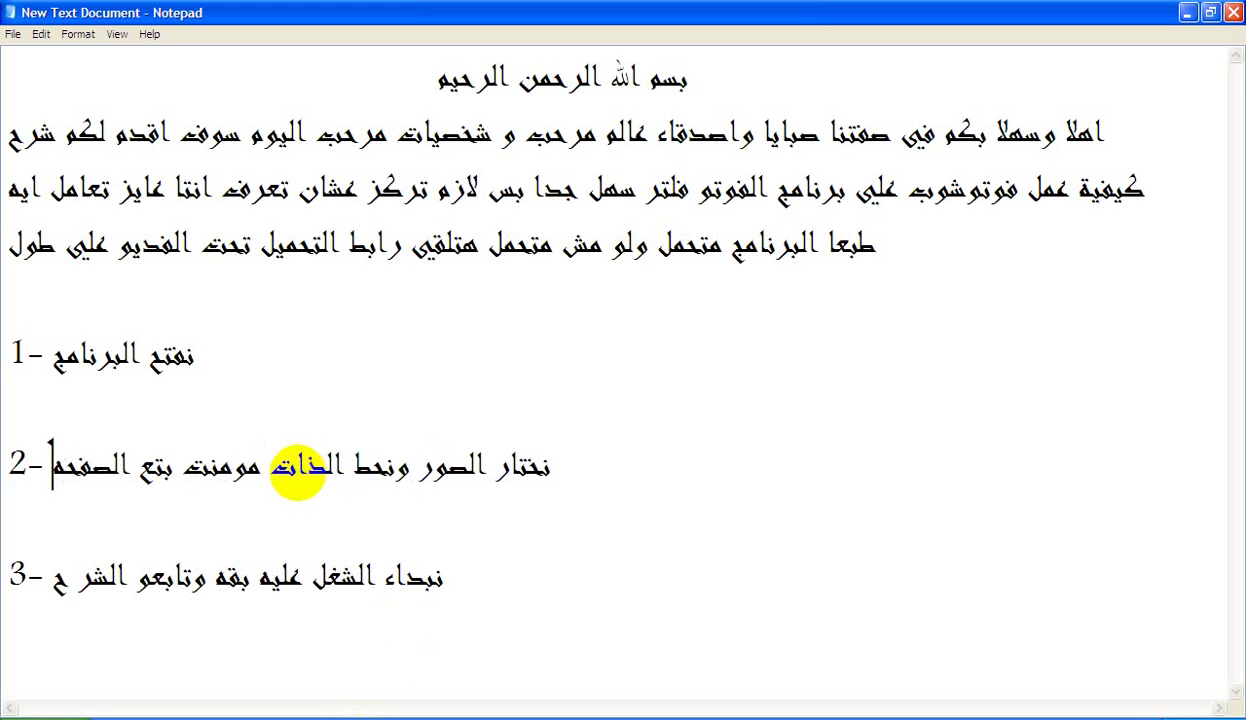
{"action": "type", "text": " والوتر"}
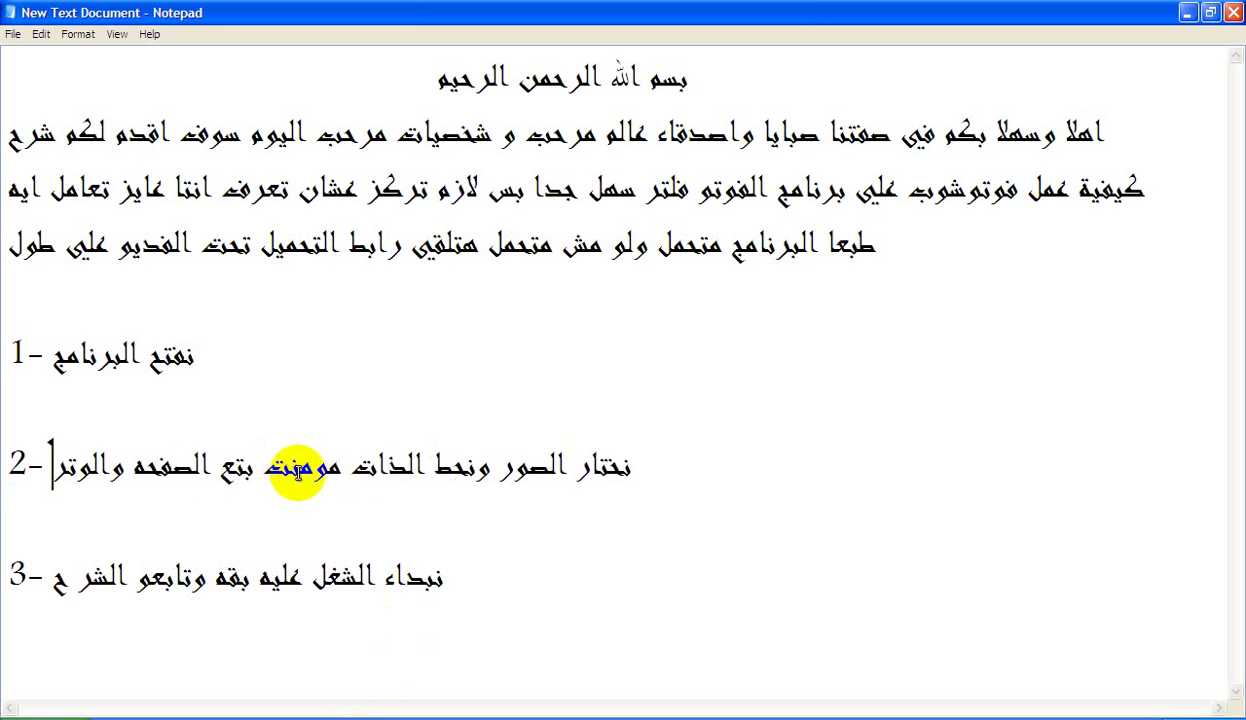
{"action": "type", "text": " مارك"}
{"action": "key", "text": "Home"}
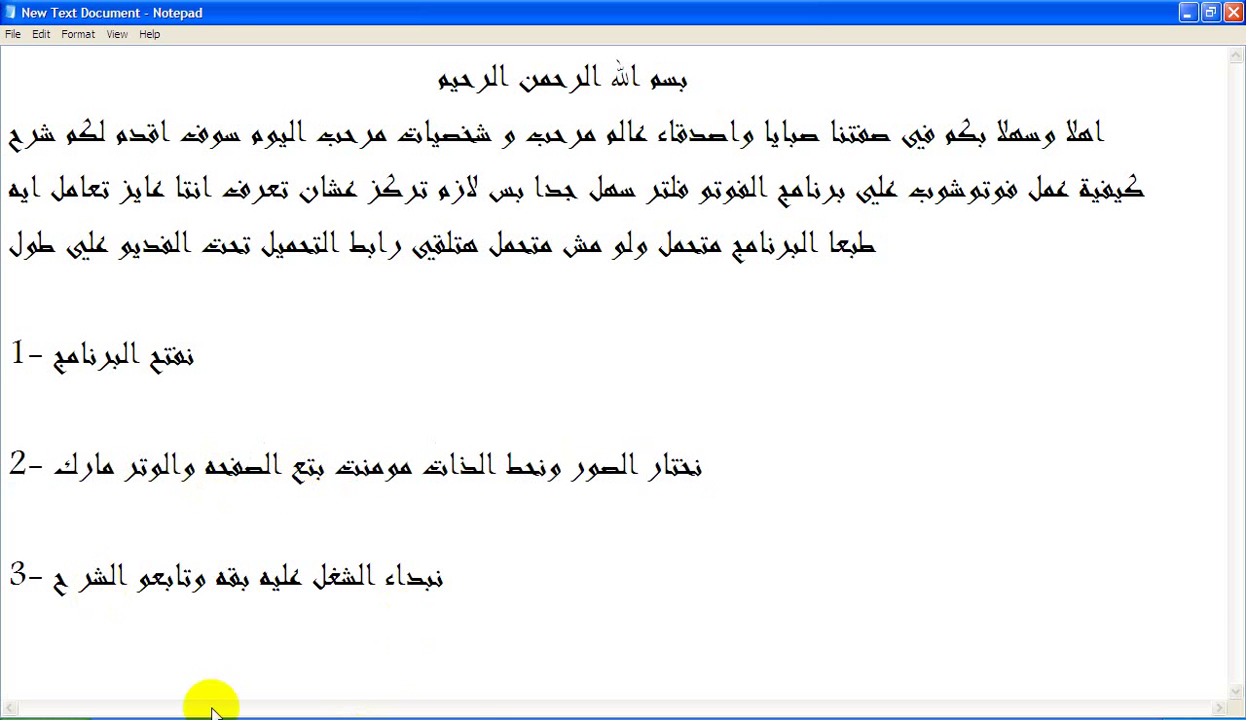
Switch to PhotoFiltre and open the template Copy (6) of 13616523194604.jpg from the جريده و لوتر مارك و ذات مومنت folder
{"action": "left_click", "coordinate": [628, 718]}
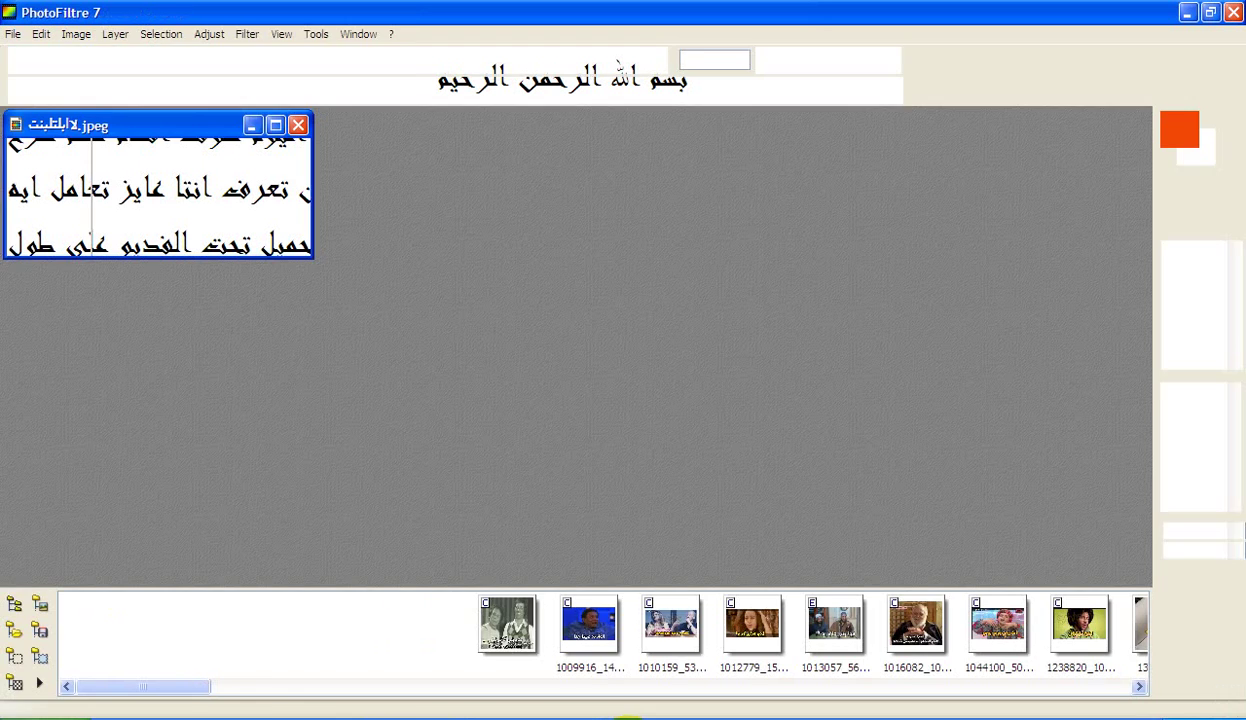
{"action": "left_click", "coordinate": [59, 58]}
{"action": "key", "text": "ctrl+o"}
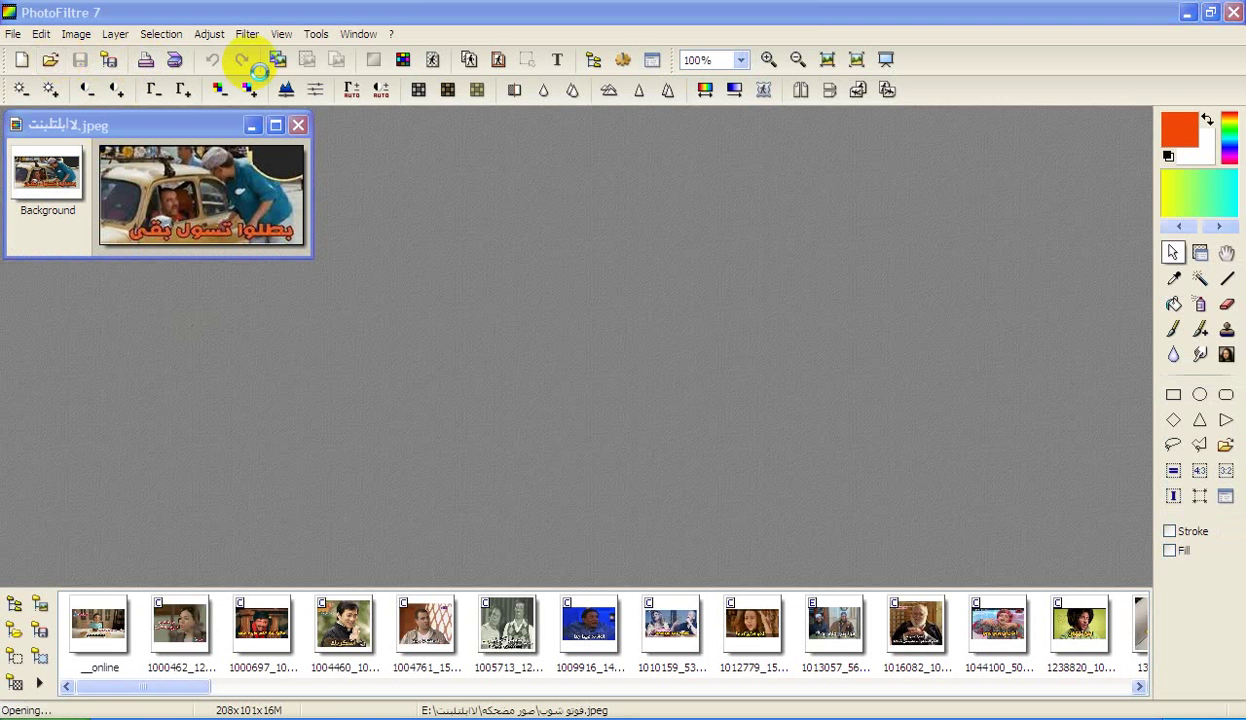
{"action": "left_click", "coordinate": [666, 163]}
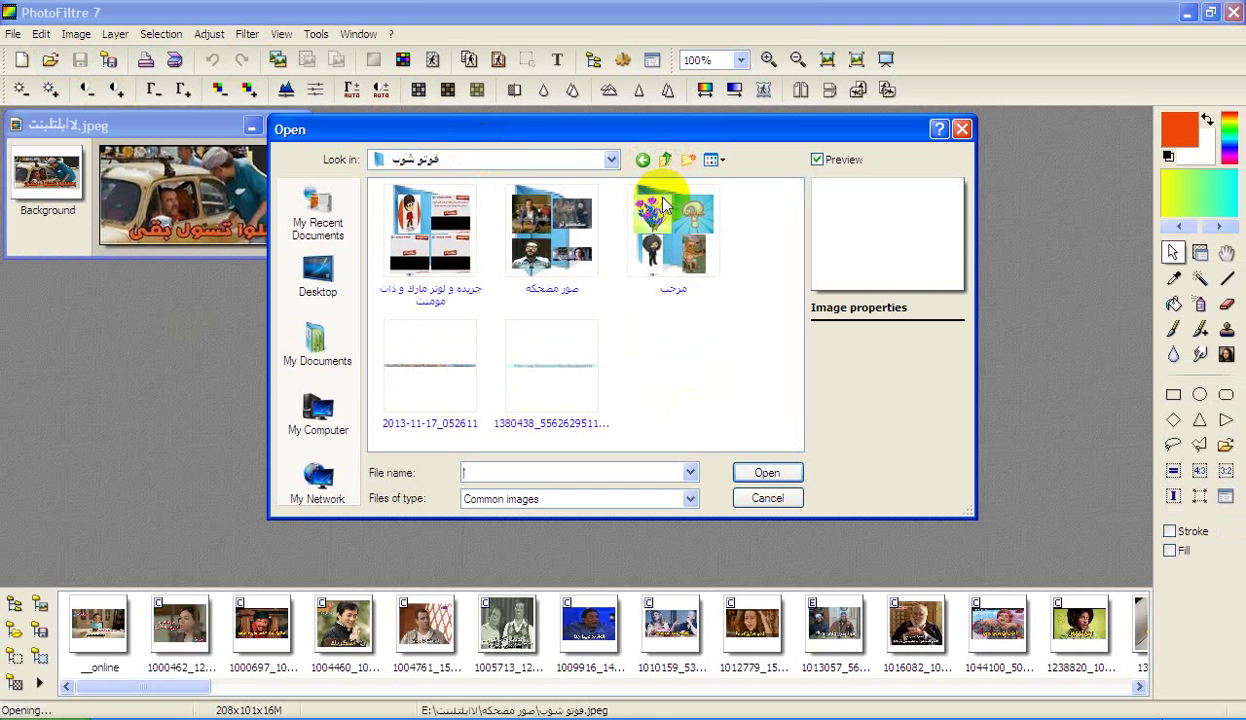
{"action": "double_click", "coordinate": [437, 218]}
{"action": "scroll", "coordinate": [773, 366], "scroll_direction": "down", "scroll_amount": 3}
{"action": "scroll", "coordinate": [773, 366], "scroll_direction": "down", "scroll_amount": 3}
{"action": "scroll", "coordinate": [757, 370], "scroll_direction": "down", "scroll_amount": 3}
{"action": "scroll", "coordinate": [768, 350], "scroll_direction": "up", "scroll_amount": 2}
{"action": "double_click", "coordinate": [677, 355]}
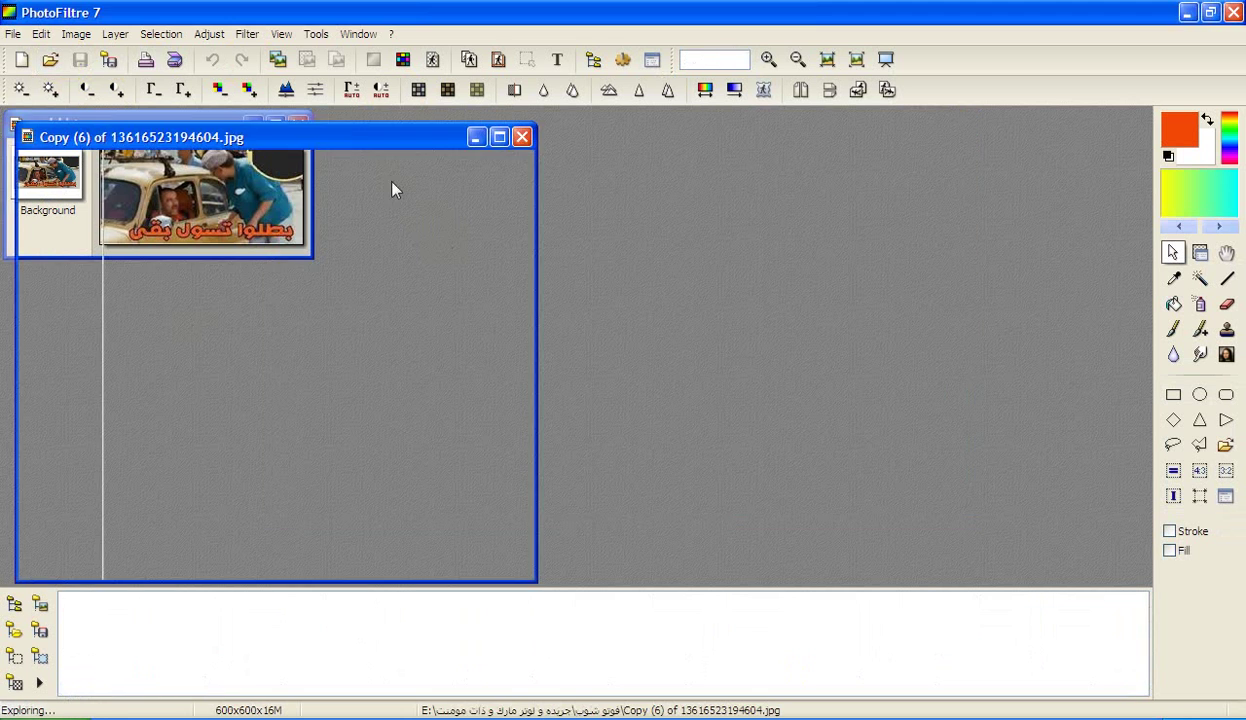
Open the cartoon boy watermark image and arrange its window and the template window side by side in the workspace
{"action": "left_click", "coordinate": [51, 60]}
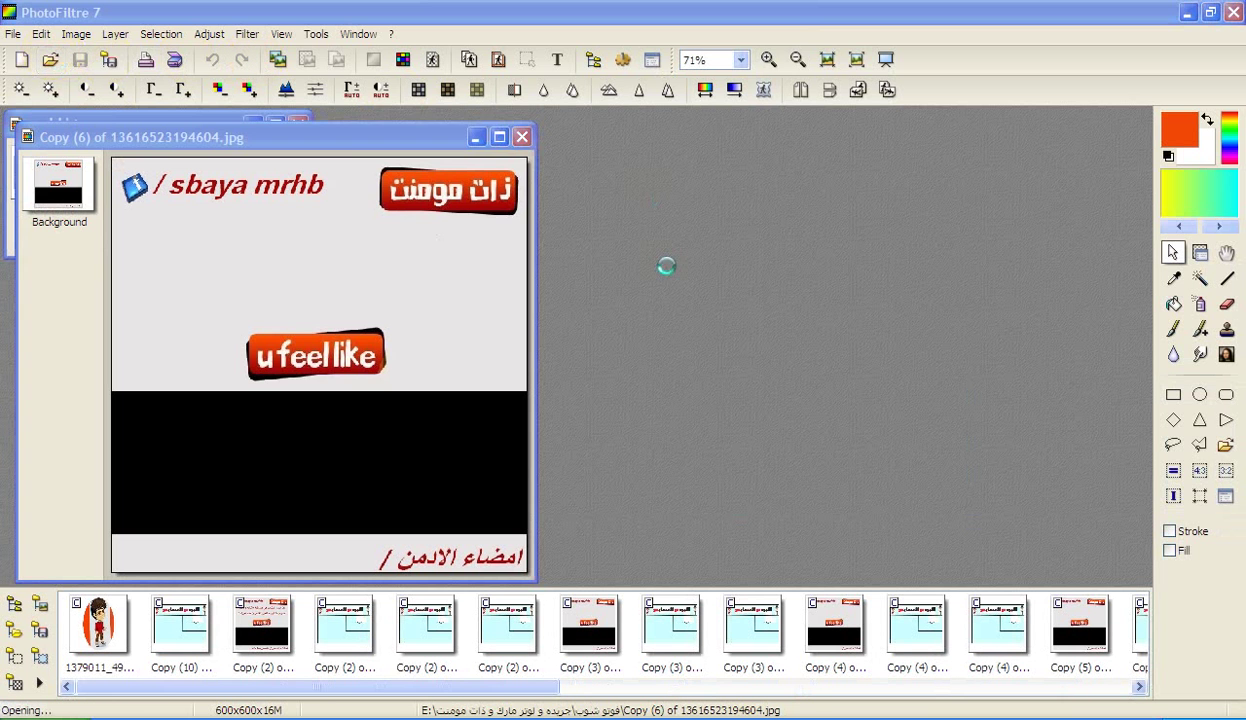
{"action": "double_click", "coordinate": [420, 190]}
{"action": "left_click_drag", "start_coordinate": [184, 141], "coordinate": [923, 104]}
{"action": "left_click_drag", "start_coordinate": [301, 140], "coordinate": [705, 131]}
{"action": "left_click", "coordinate": [119, 139]}
{"action": "left_click_drag", "start_coordinate": [119, 139], "coordinate": [94, 138]}
{"action": "left_click_drag", "start_coordinate": [446, 136], "coordinate": [139, 127]}
Switch to Notepad and add the line "اولا نكتب علي الصور من حرف T الي فواق" below instruction 3
{"action": "left_click", "coordinate": [356, 716]}
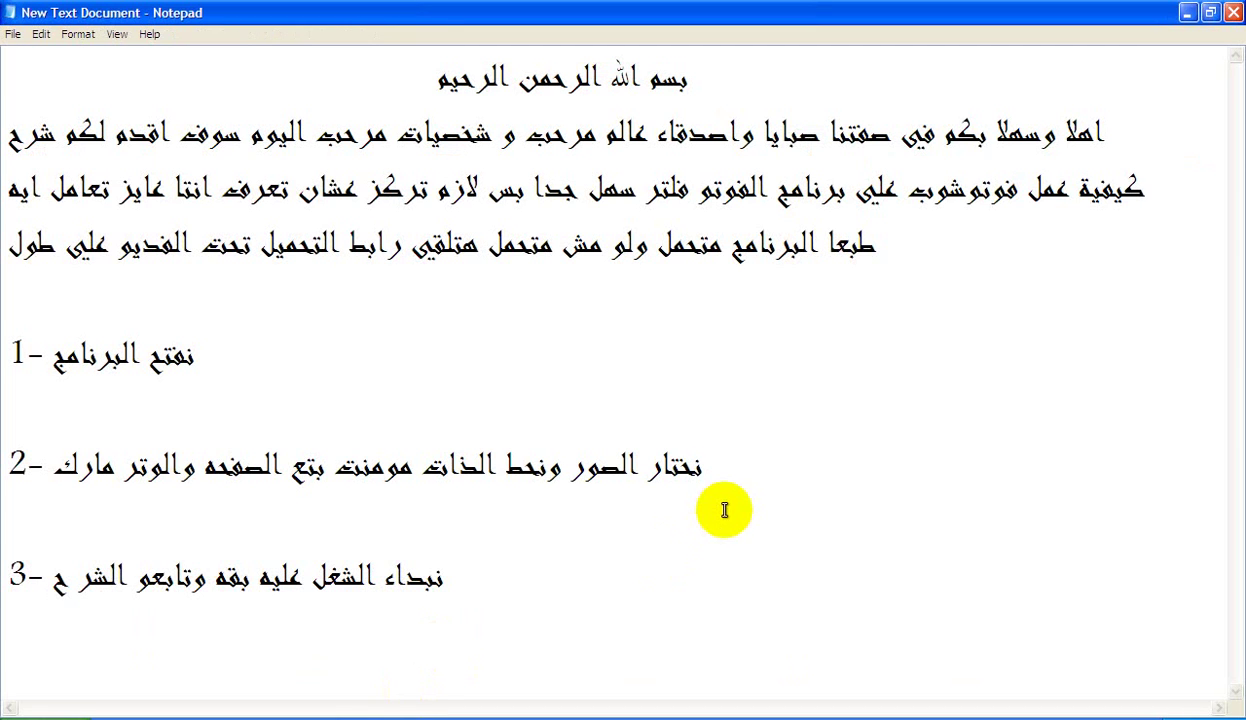
{"action": "left_click", "coordinate": [367, 511]}
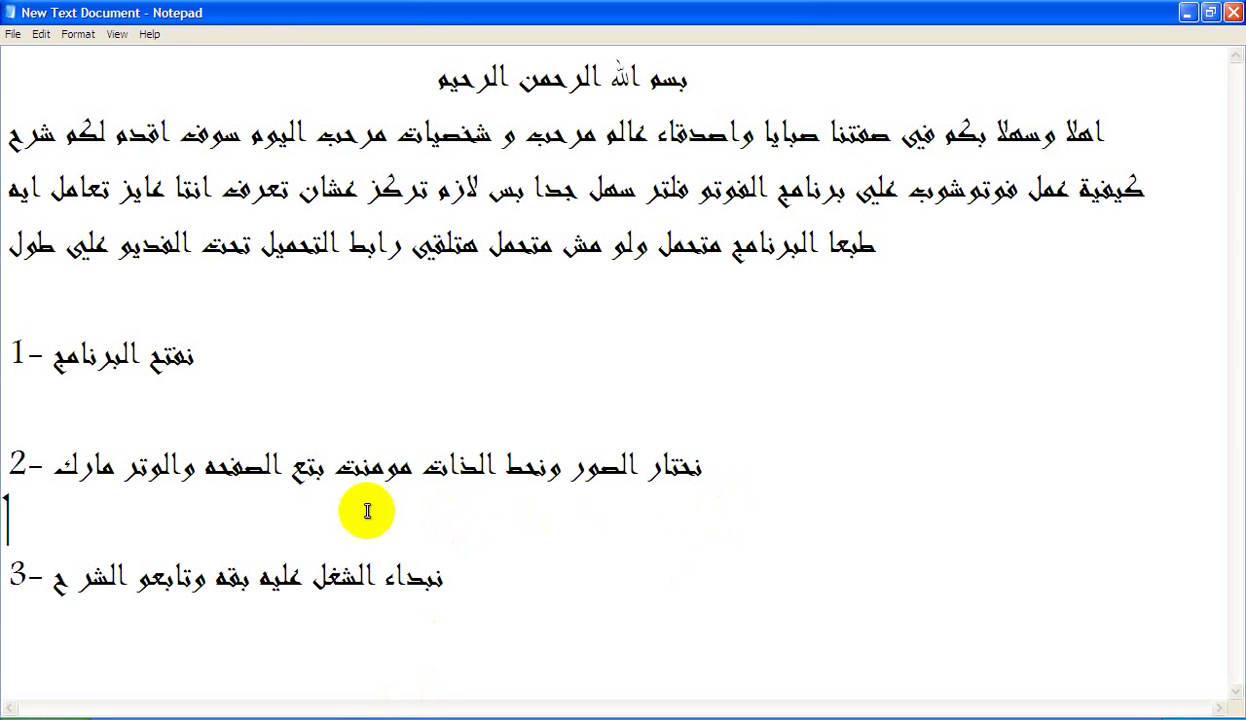
{"action": "left_click_drag", "start_coordinate": [528, 581], "coordinate": [8, 575]}
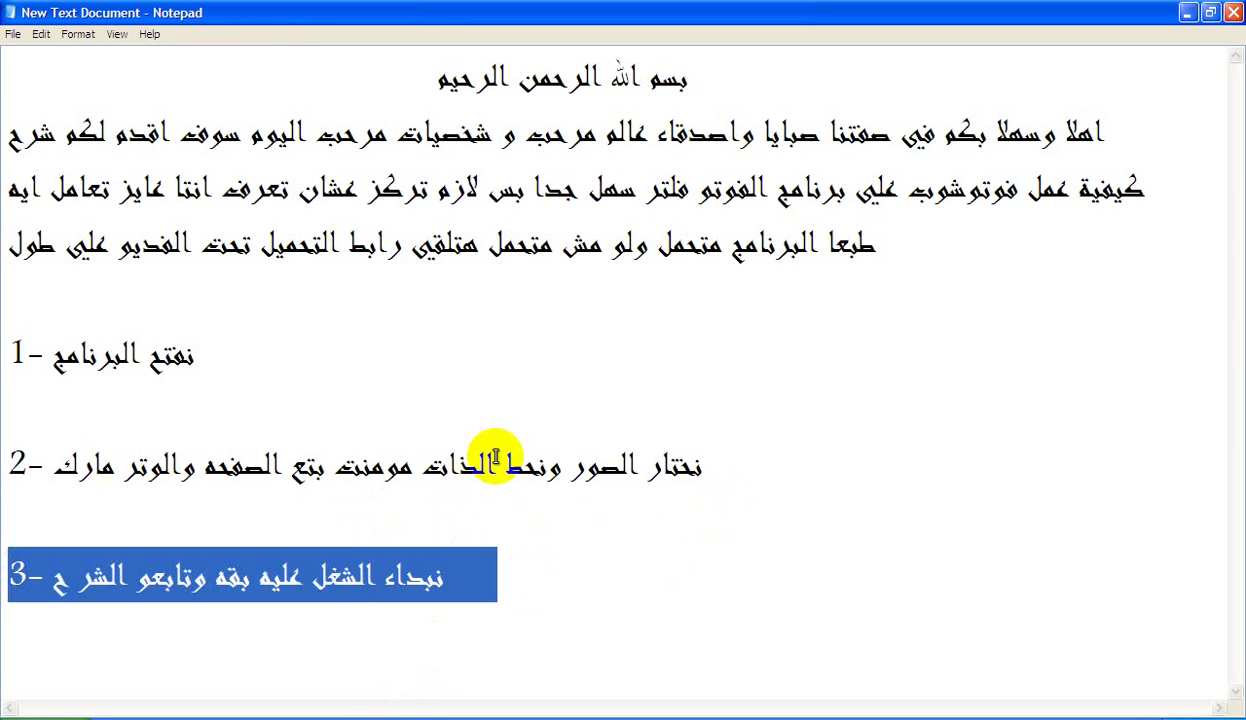
{"action": "left_click", "coordinate": [677, 592]}
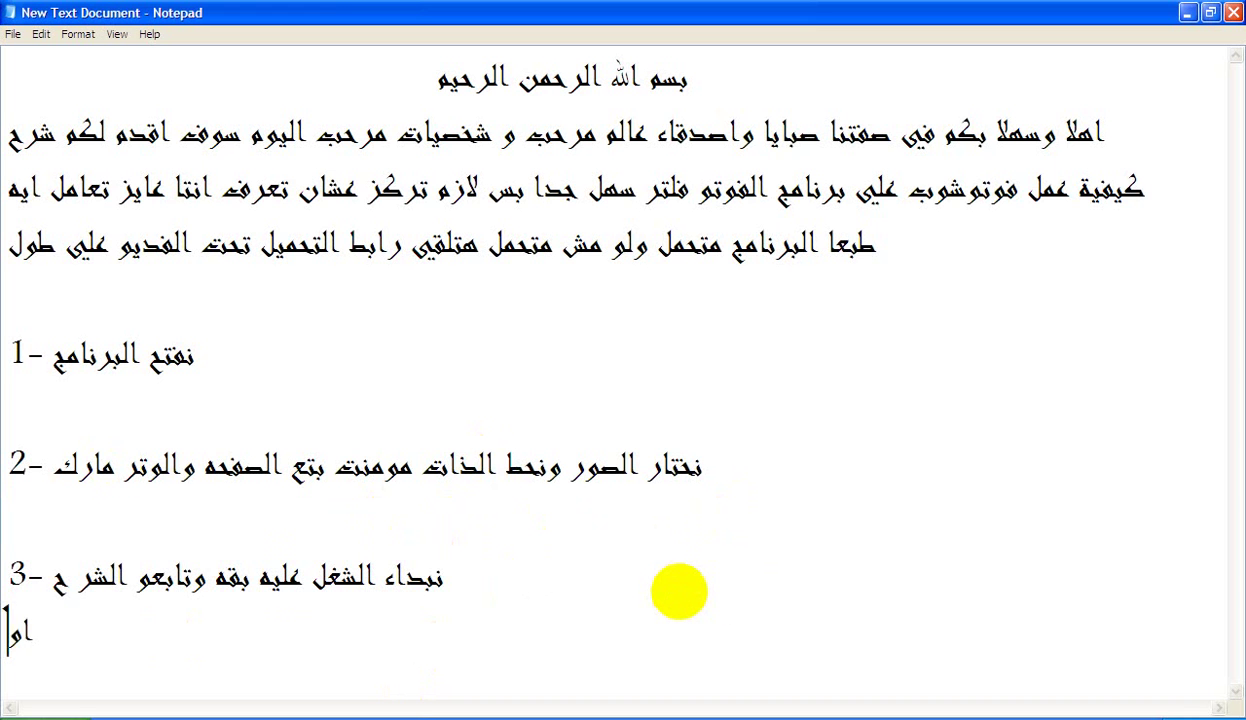
{"action": "type", "text": "اولا نكتب على الصور"}
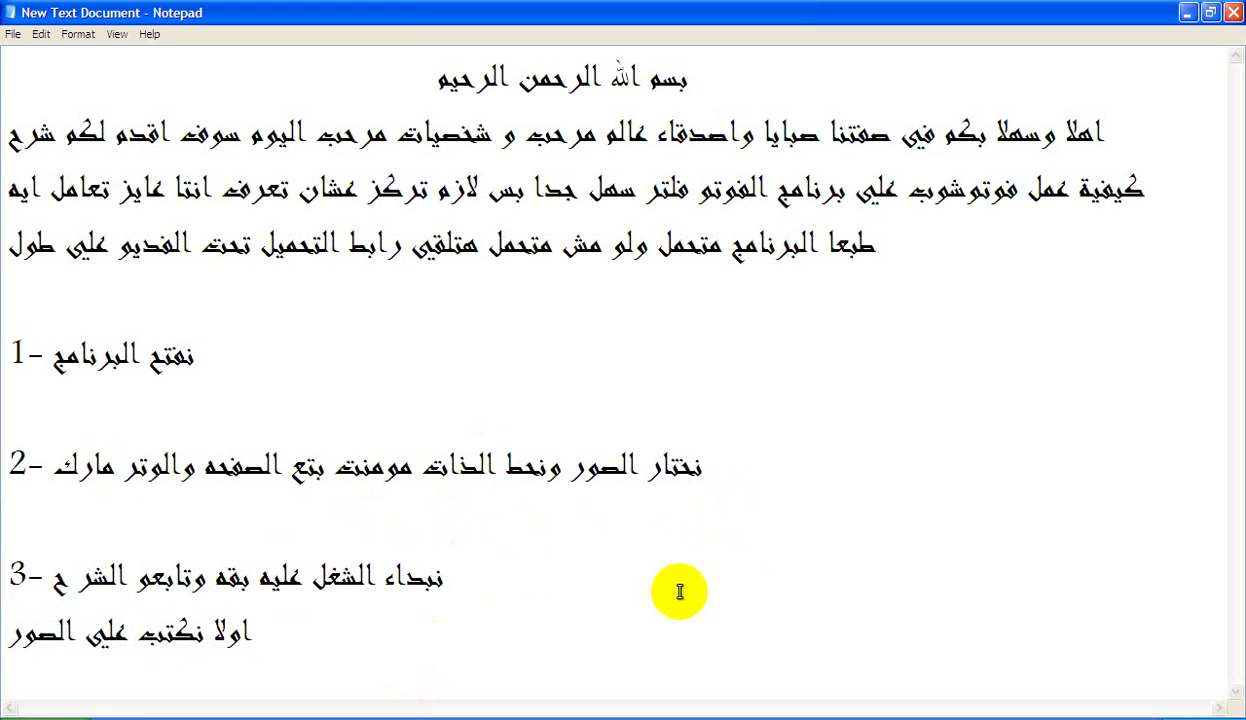
{"action": "type", "text": " من حرف T الي فواق"}
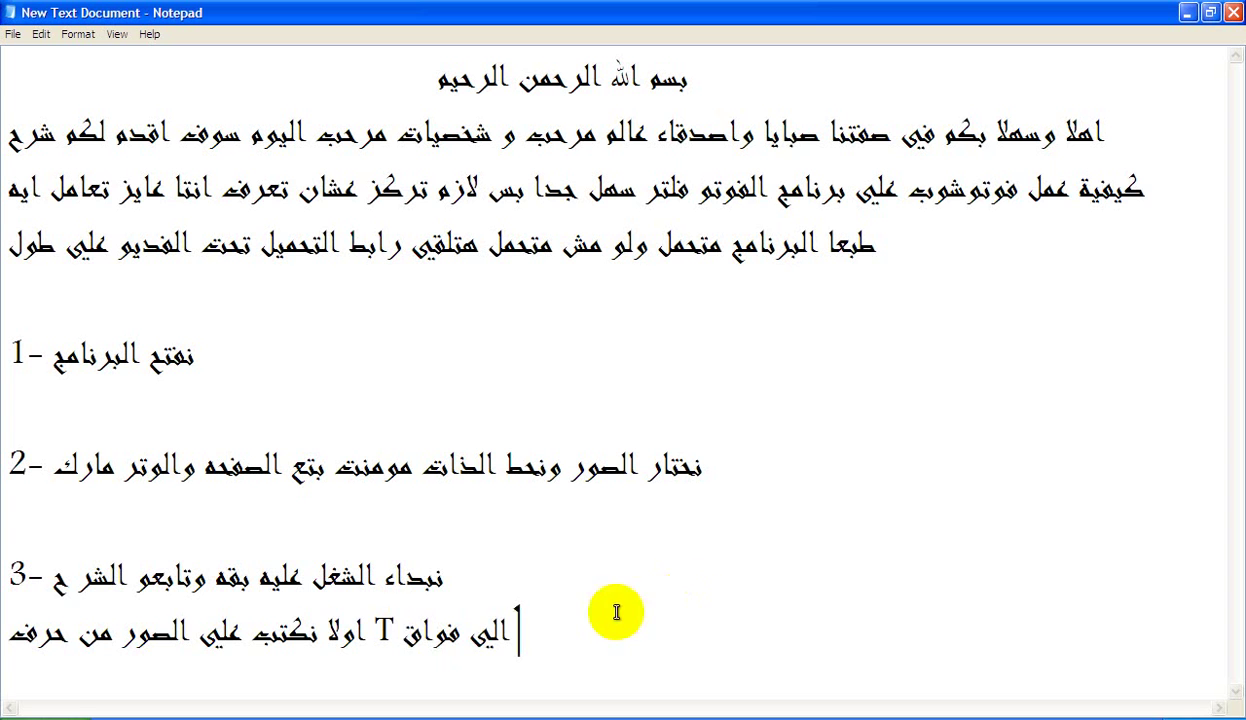
Highlight the note line about the letter T, switch to PhotoFiltre and open the Text tool's settings for the template image
{"action": "left_click_drag", "start_coordinate": [600, 625], "coordinate": [20, 655]}
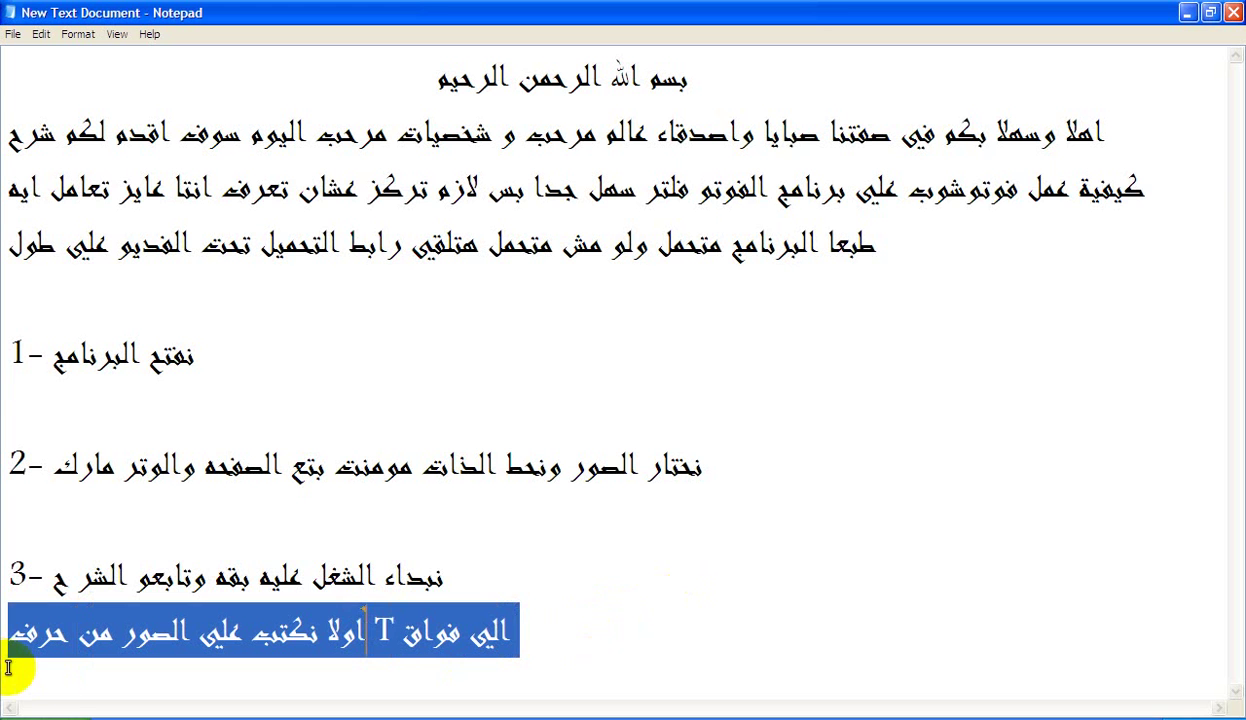
{"action": "left_click", "coordinate": [639, 659]}
{"action": "key", "text": "alt+Tab"}
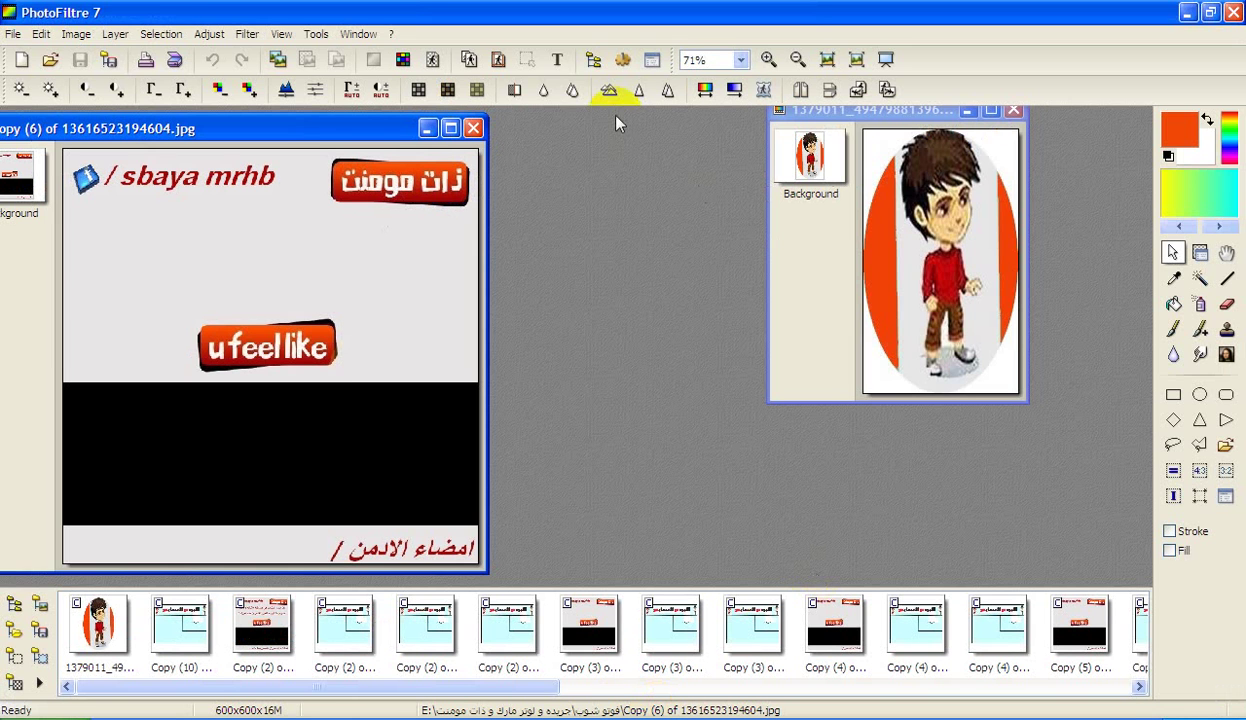
{"action": "left_click", "coordinate": [557, 58]}
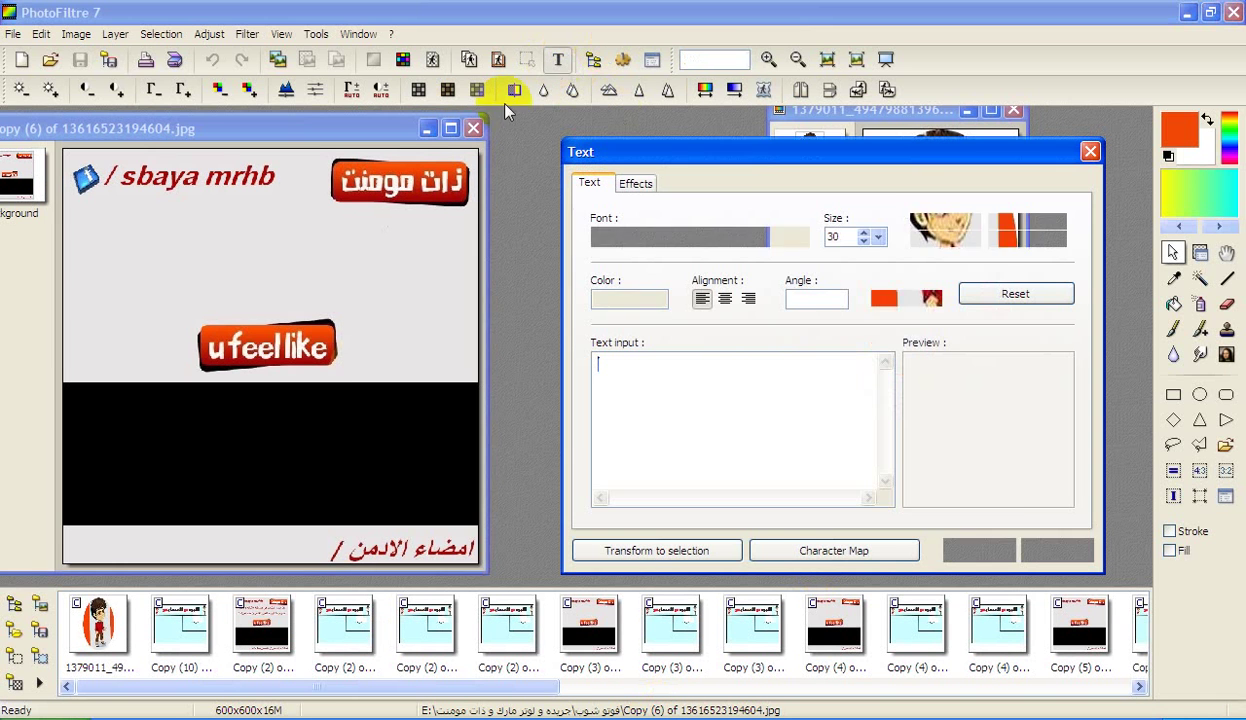
Switch to Notepad and add the line "نكتب الي عايزنه في المربع الفراغ ده" below the note about the letter T
{"action": "left_click", "coordinate": [350, 717]}
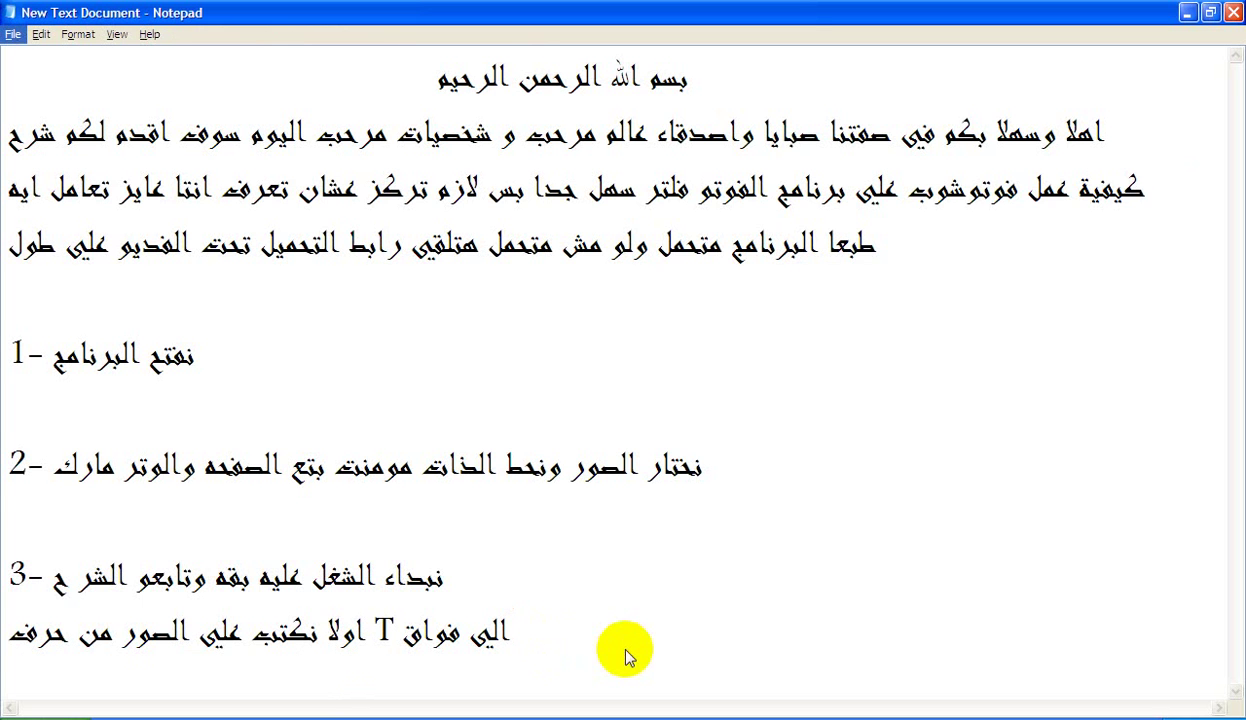
{"action": "left_click", "coordinate": [572, 647]}
{"action": "key", "text": "Return"}
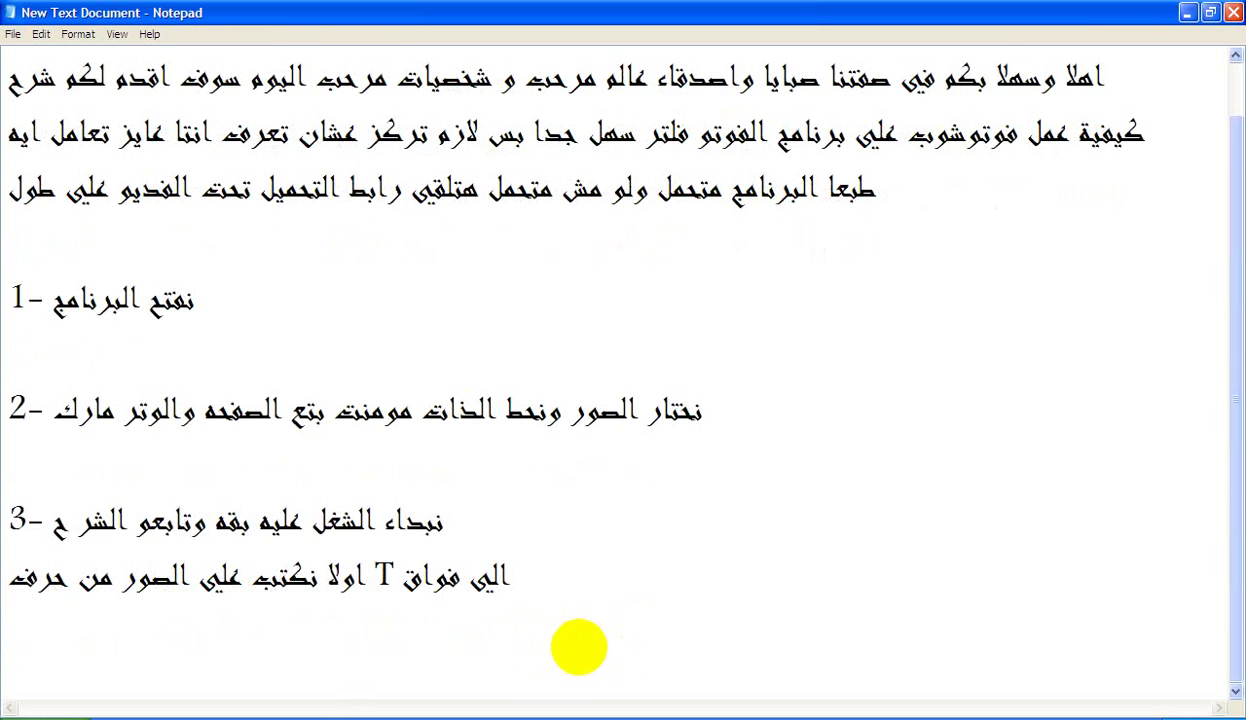
{"action": "type", "text": "نكتب الي عايزنه فع"}
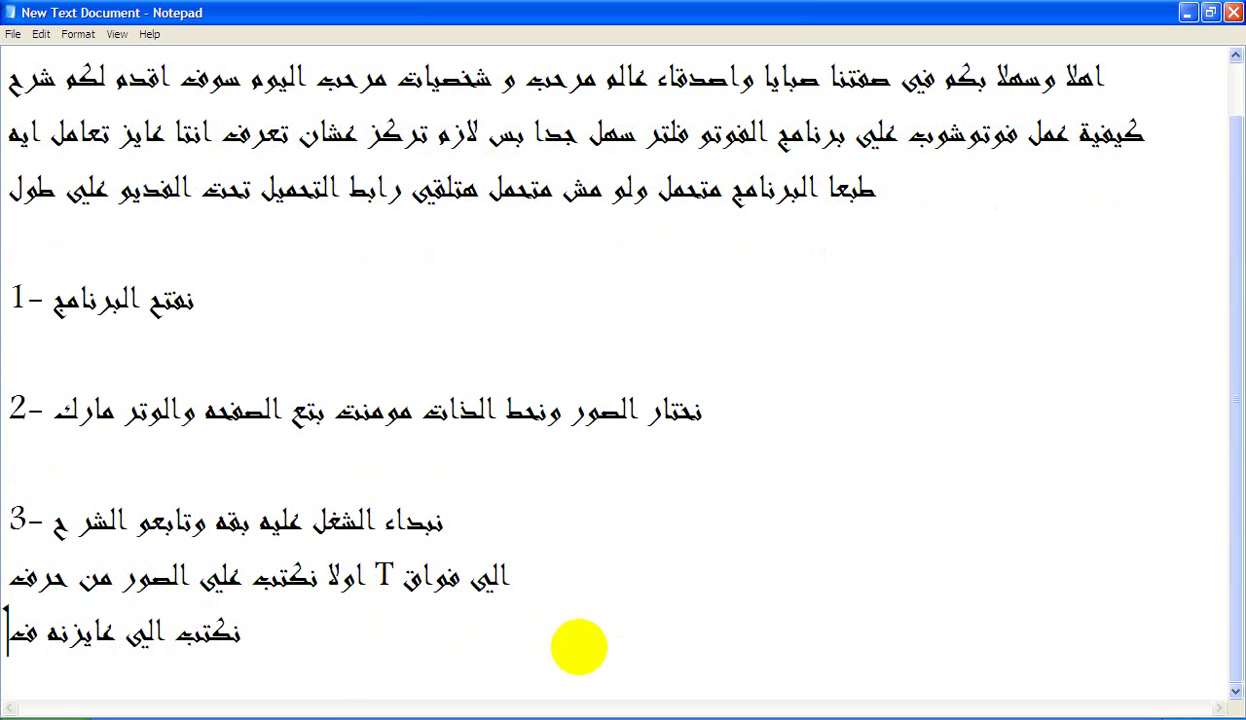
{"action": "key", "text": "BackSpace"}
{"action": "type", "text": "ي المربع"}
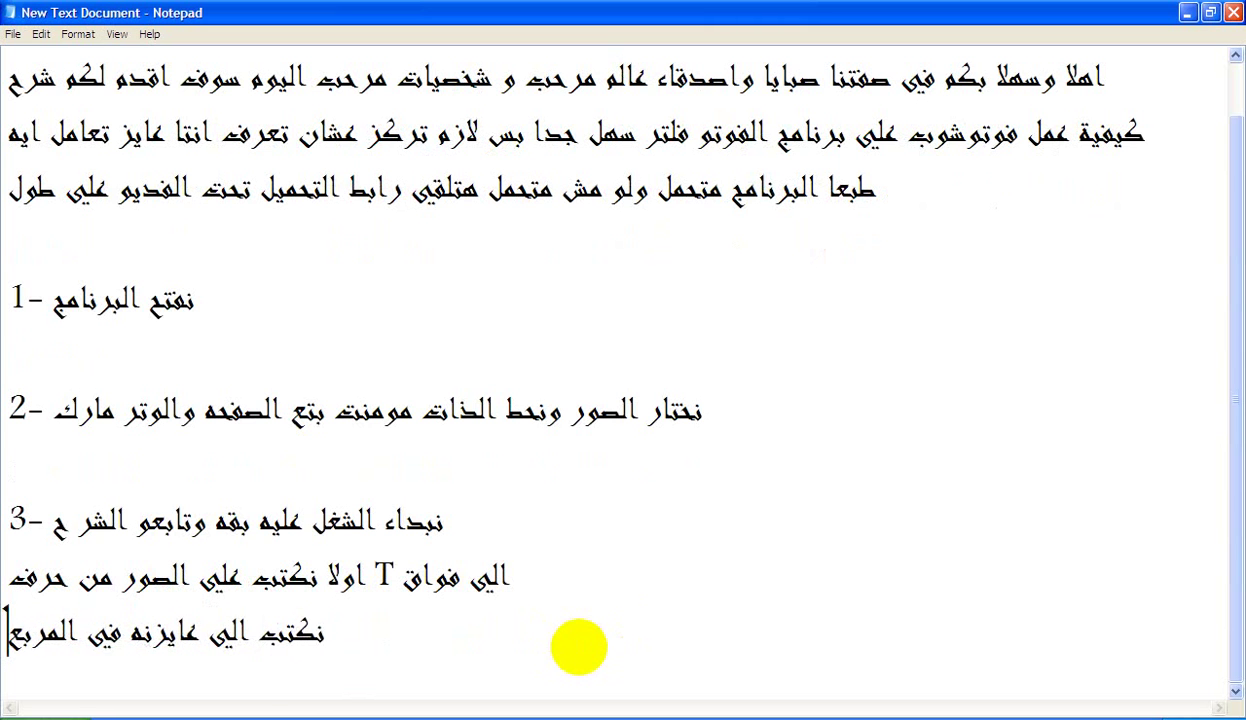
{"action": "type", "text": " الفرا"}
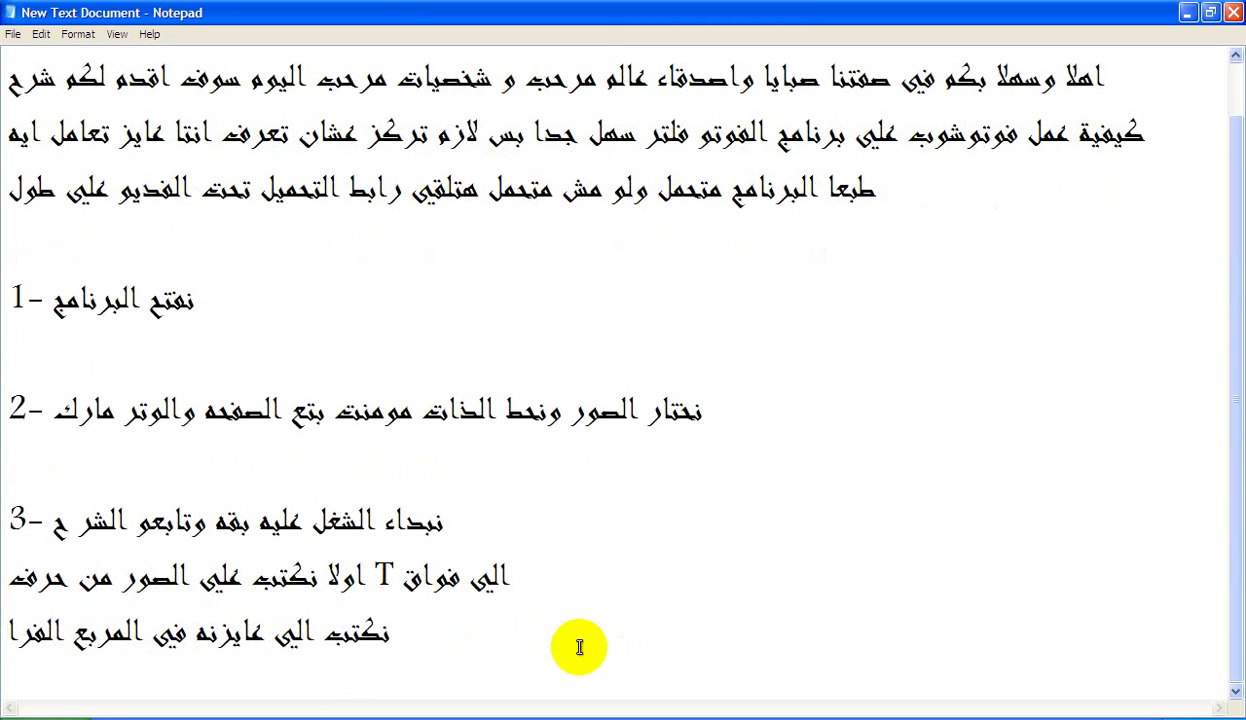
{"action": "type", "text": "غ ده"}
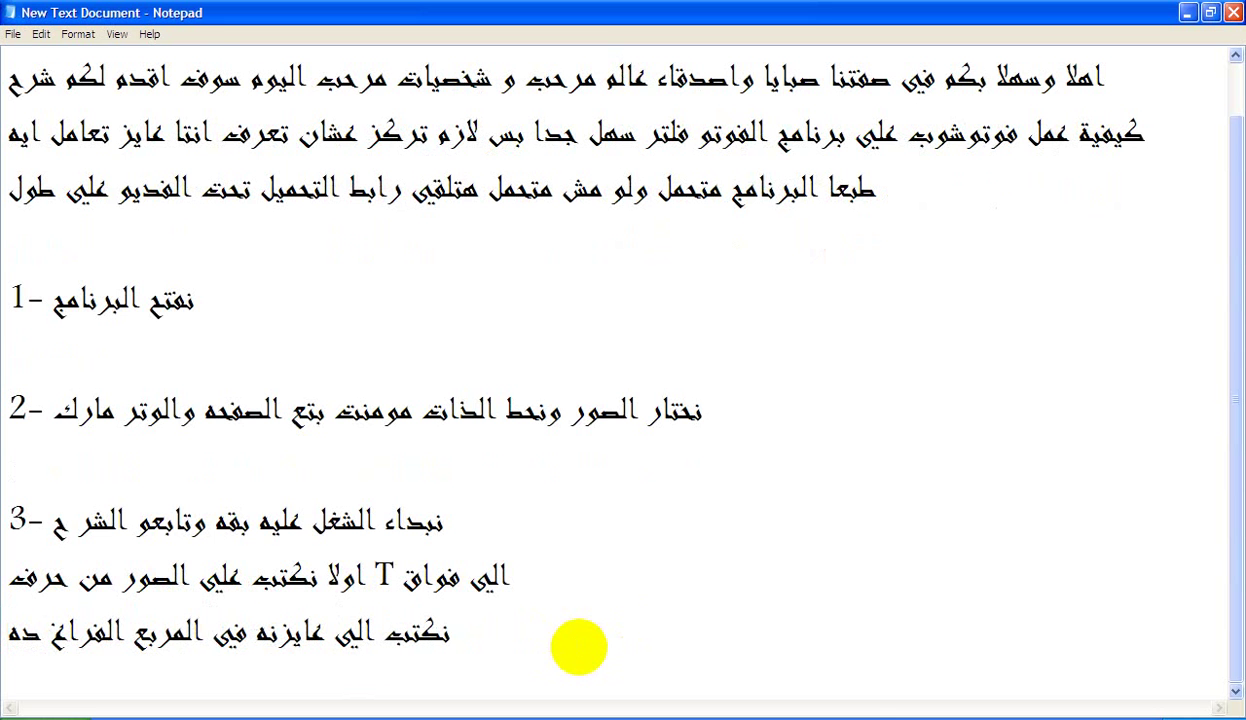
Switch to PhotoFiltre, add the text "لما تكون واقف في مرحب وياجي واحد يقولك" to the template and place it just below the header
{"action": "left_click", "coordinate": [697, 718]}
{"action": "left_click", "coordinate": [723, 402]}
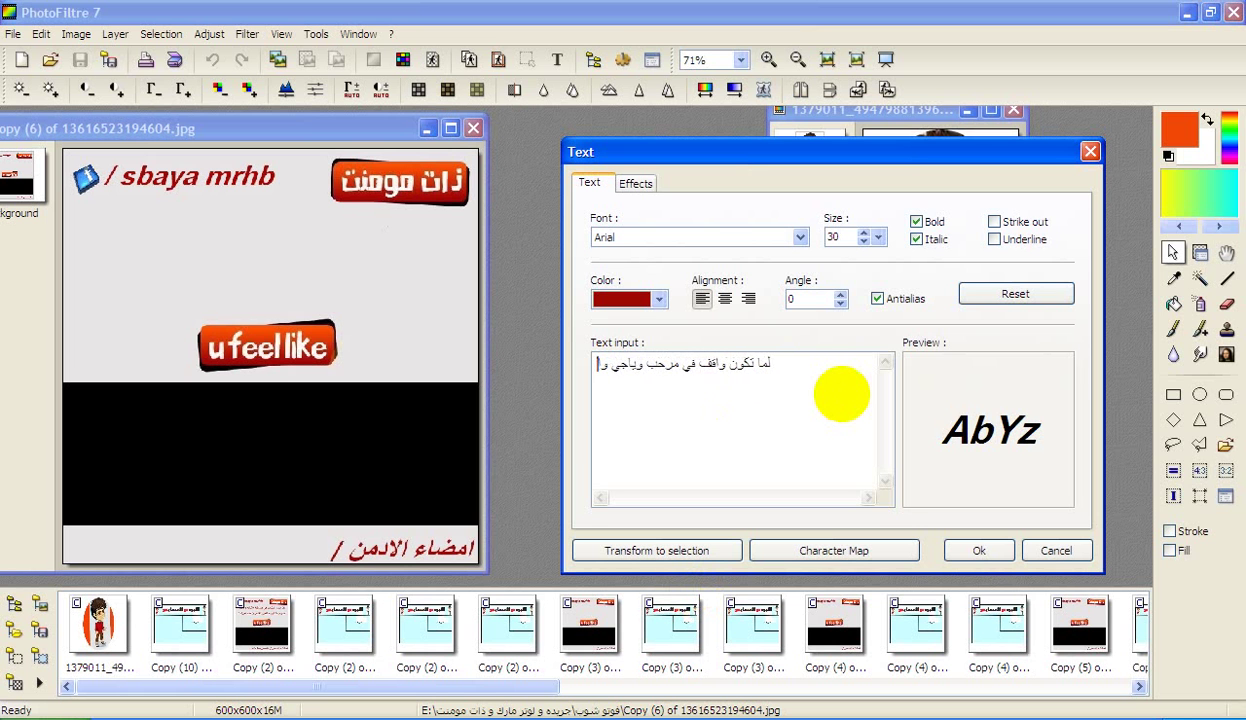
{"action": "type", "text": "يقولك"}
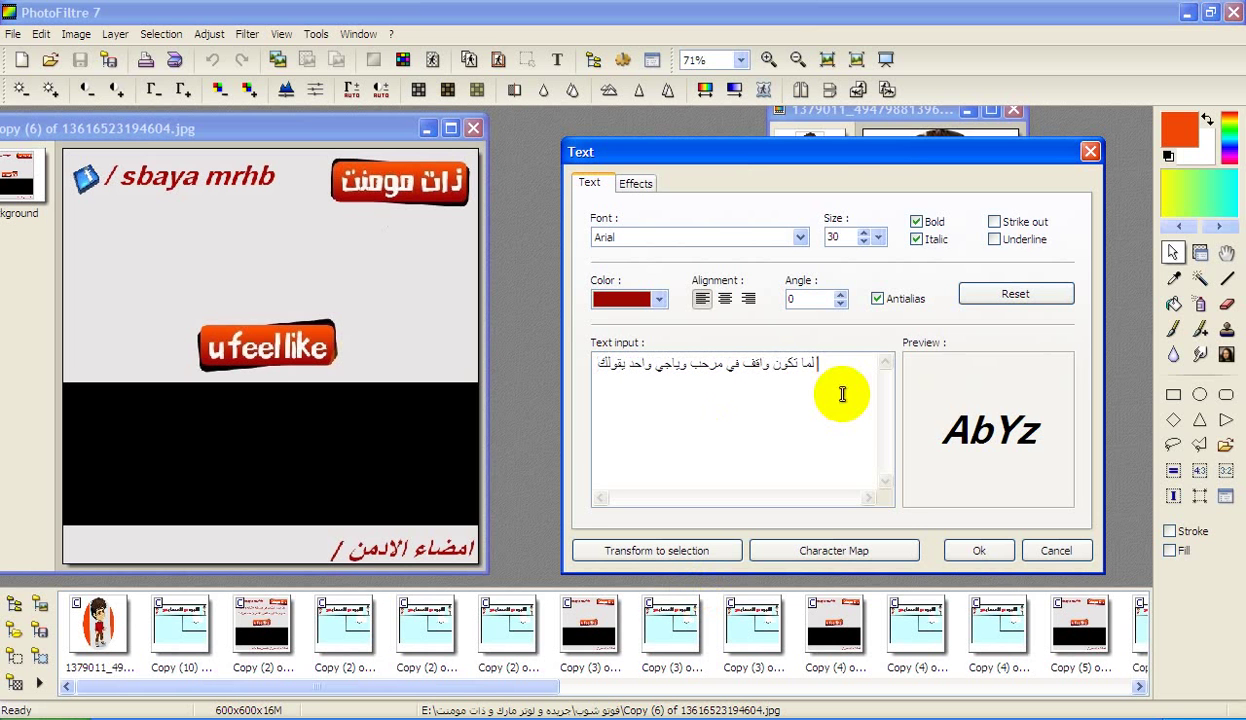
{"action": "left_click", "coordinate": [979, 550]}
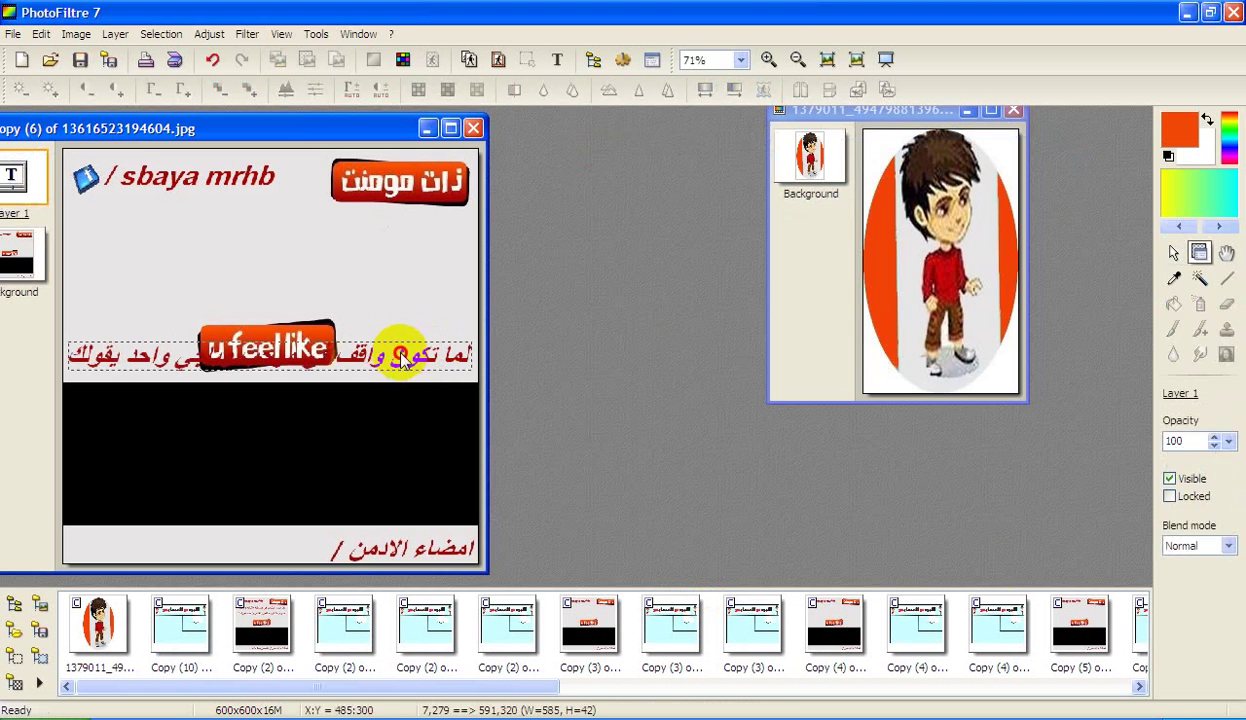
{"action": "left_click_drag", "start_coordinate": [422, 368], "coordinate": [422, 236]}
{"action": "left_click", "coordinate": [400, 268]}
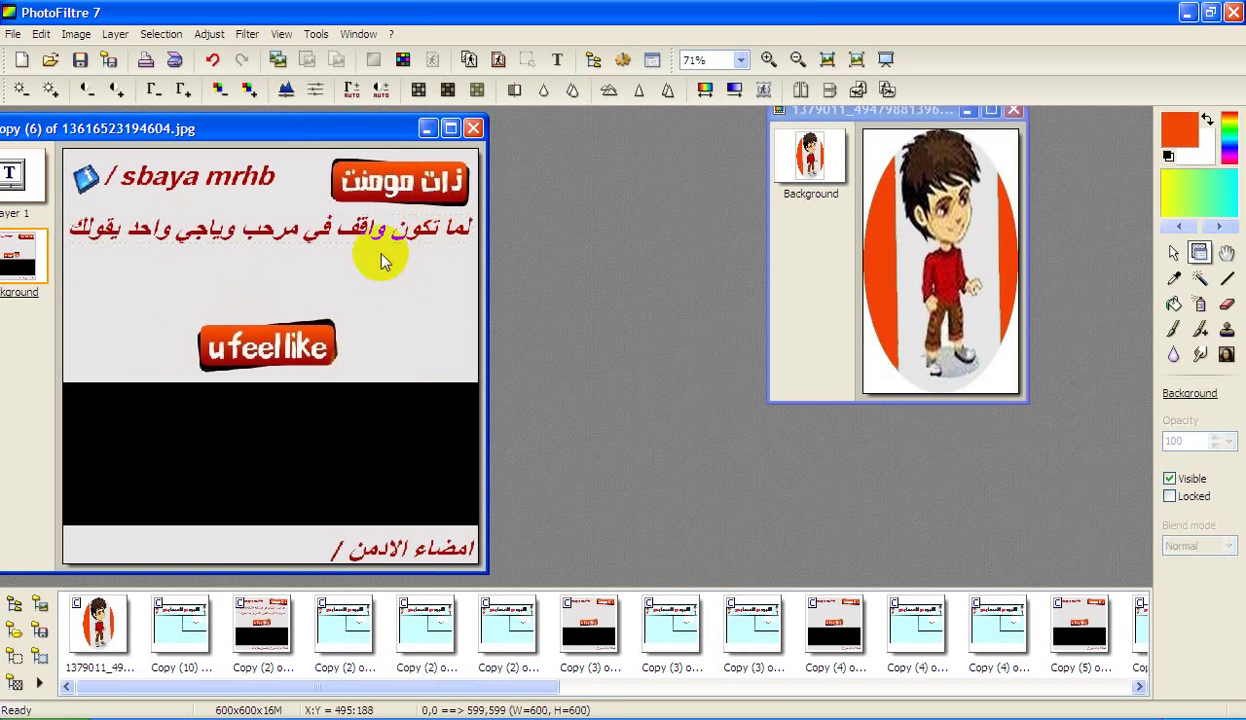
Add a second text layer reading "ممكن هديه" and place it at the right end beneath the first caption line
{"action": "left_click", "coordinate": [557, 59]}
{"action": "left_click_drag", "start_coordinate": [704, 420], "coordinate": [320, 212]}
{"action": "type", "text": "ممكن هديه"}
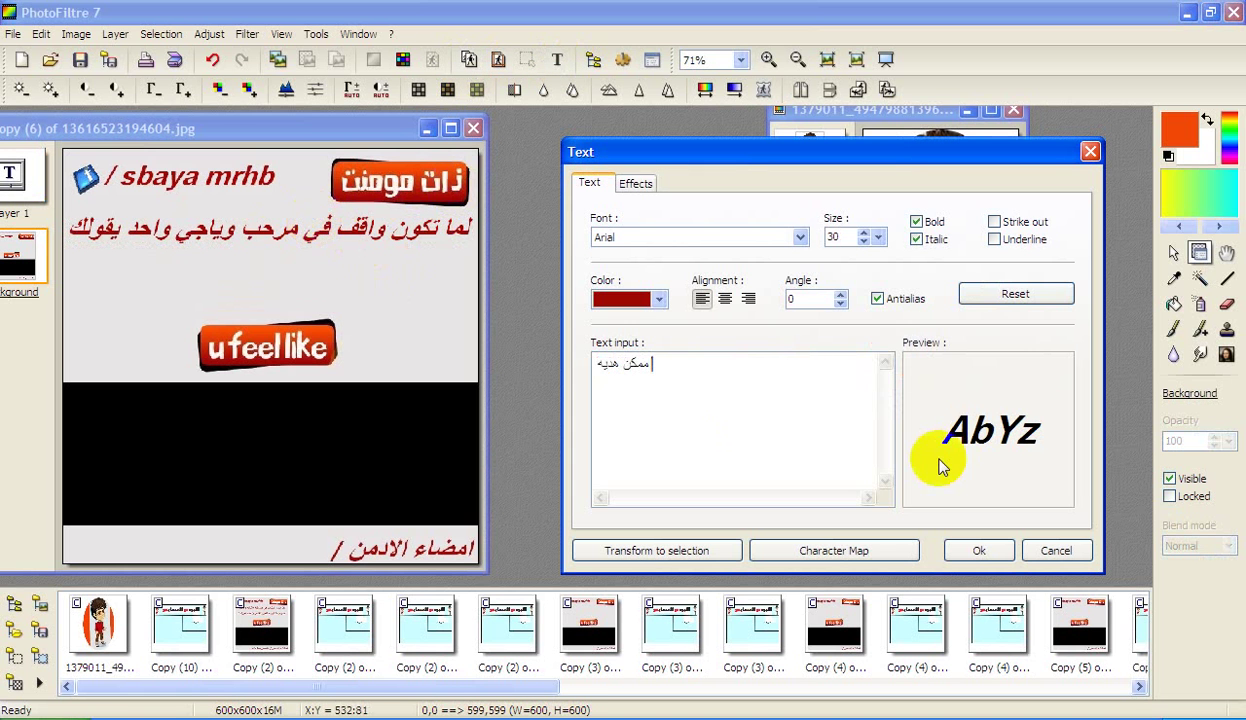
{"action": "left_click", "coordinate": [965, 548]}
{"action": "left_click", "coordinate": [313, 360]}
{"action": "left_click_drag", "start_coordinate": [308, 368], "coordinate": [456, 263]}
{"action": "left_click", "coordinate": [447, 270]}
{"action": "left_click", "coordinate": [447, 270]}
Nudge the two caption lines so they line up at the template's right edge, then return to the background layer
{"action": "left_click", "coordinate": [425, 237]}
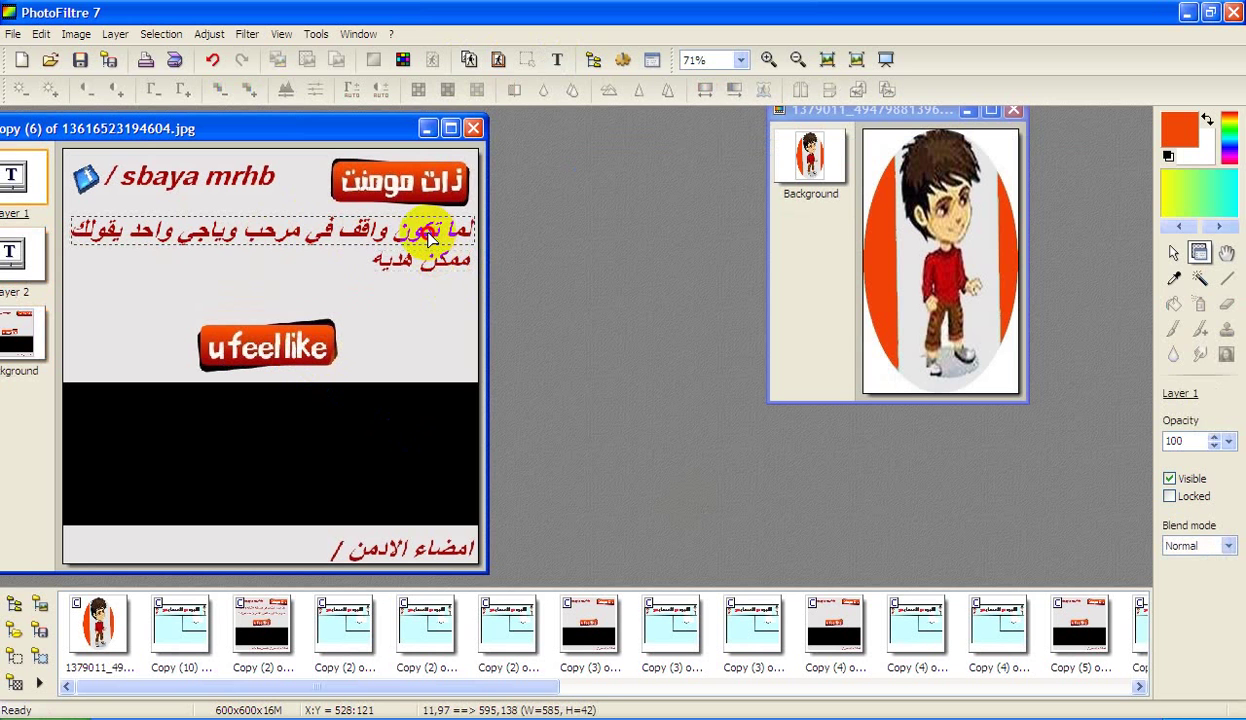
{"action": "left_click", "coordinate": [460, 275]}
{"action": "left_click", "coordinate": [459, 268]}
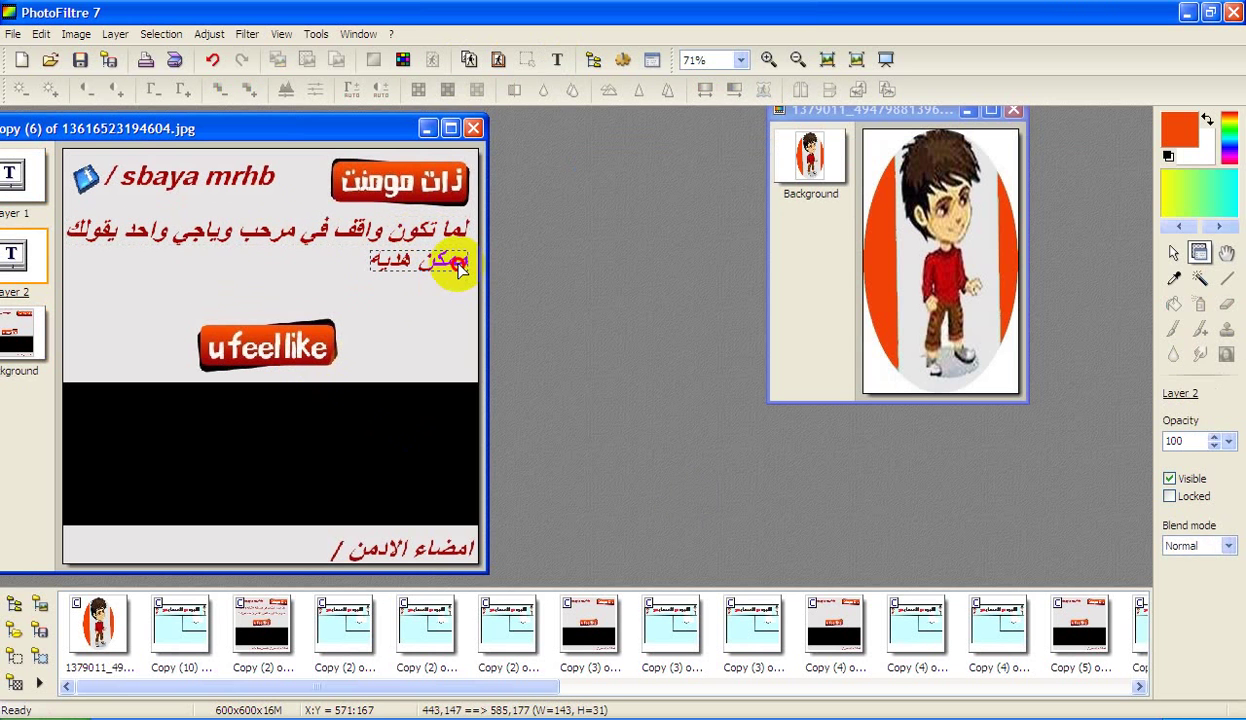
{"action": "left_click", "coordinate": [445, 338]}
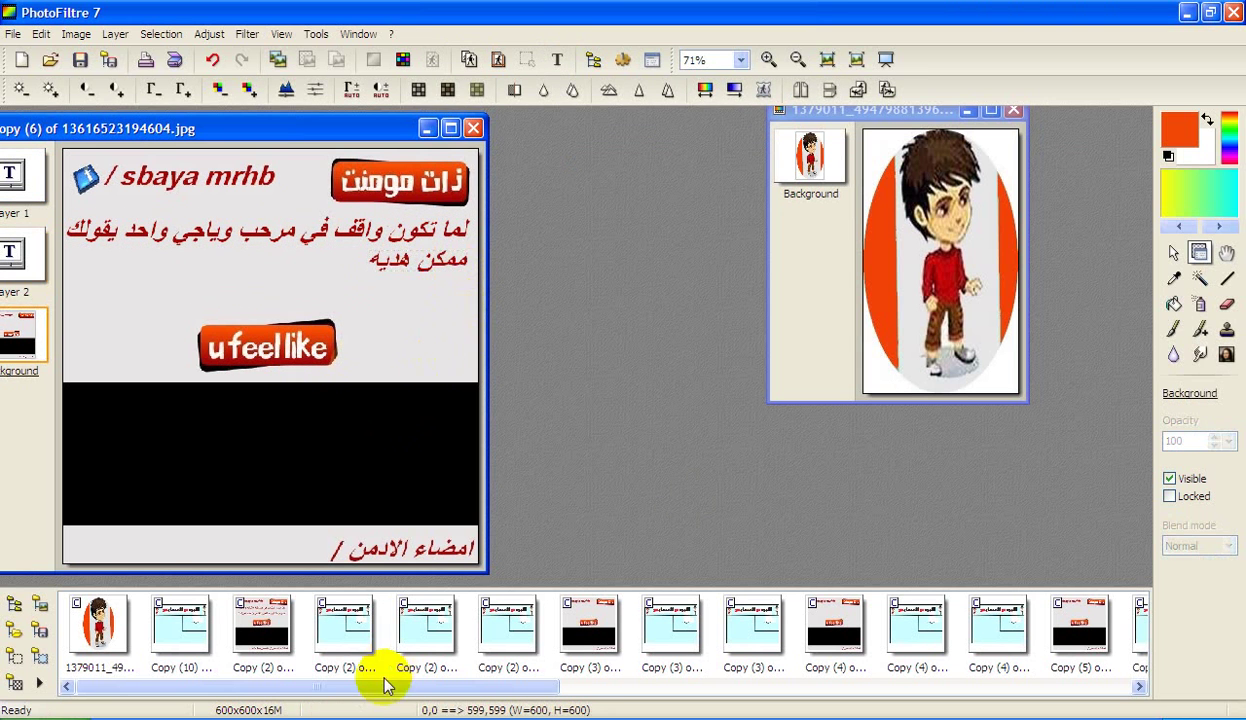
{"action": "left_click", "coordinate": [340, 714]}
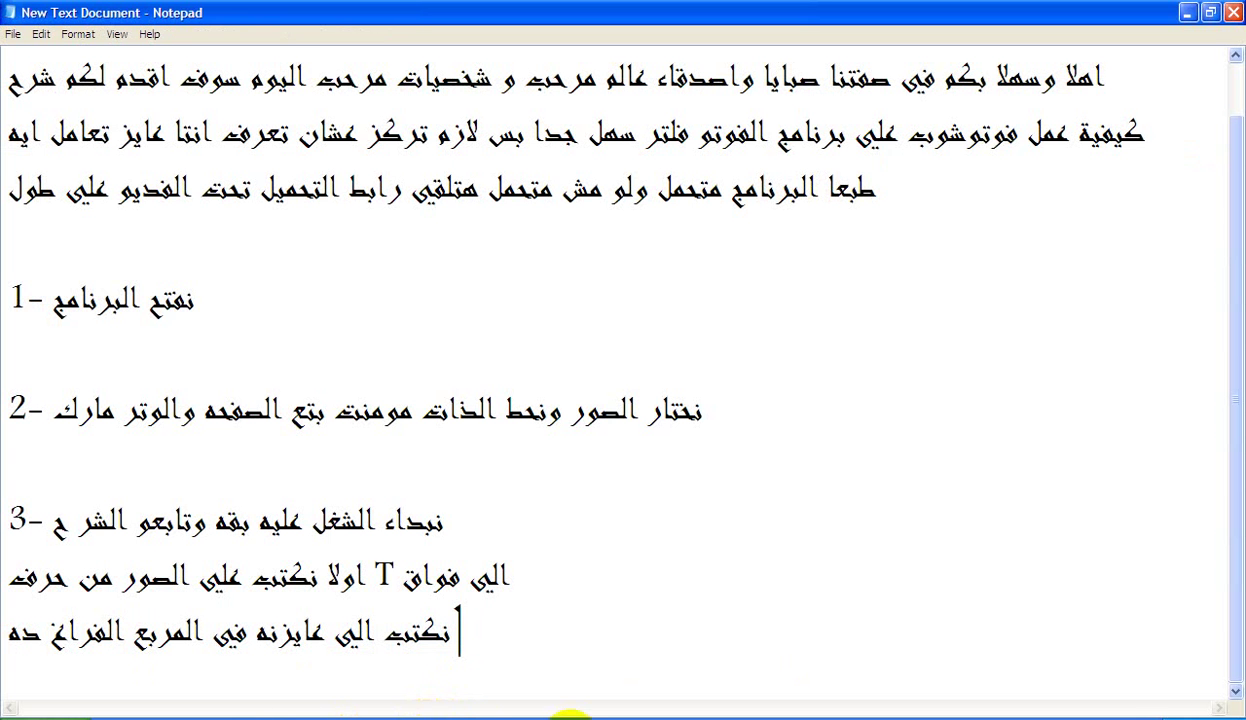
{"action": "left_click", "coordinate": [437, 714]}
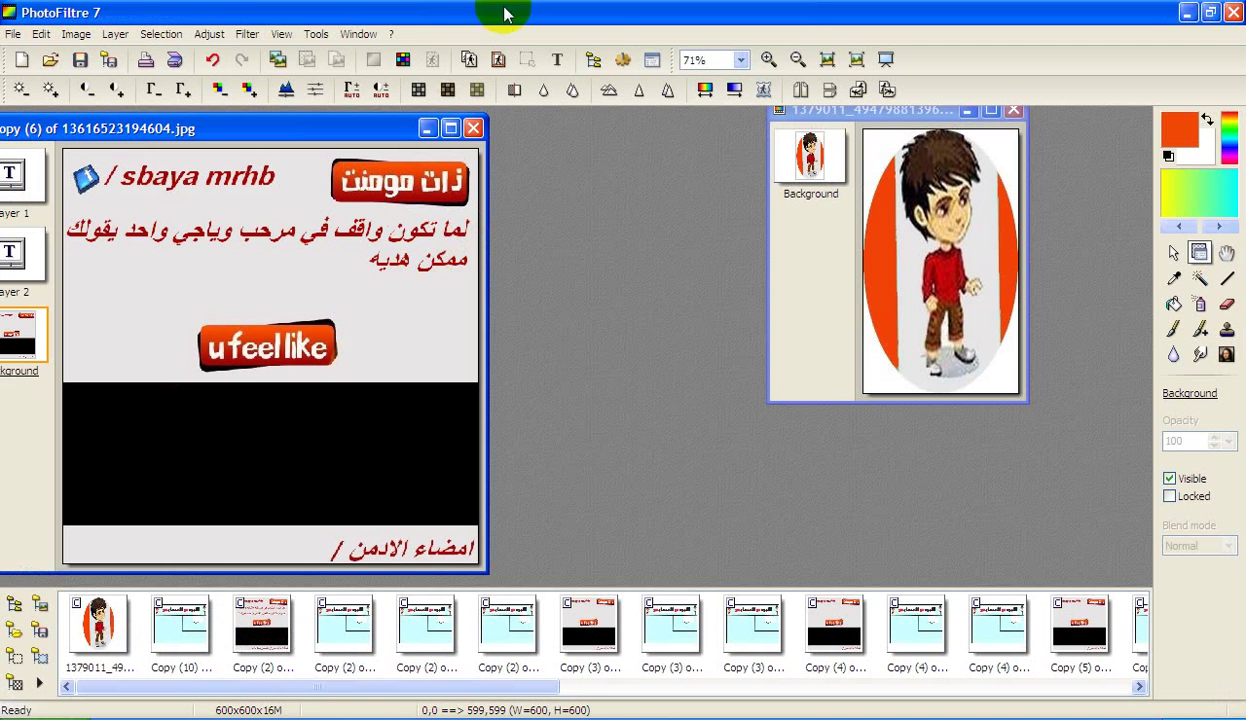
Add a text layer with the admin's signature name and place it beside the "امضاء الادمن /" label on the template
{"action": "left_click", "coordinate": [557, 59]}
{"action": "left_click_drag", "start_coordinate": [638, 378], "coordinate": [470, 315]}
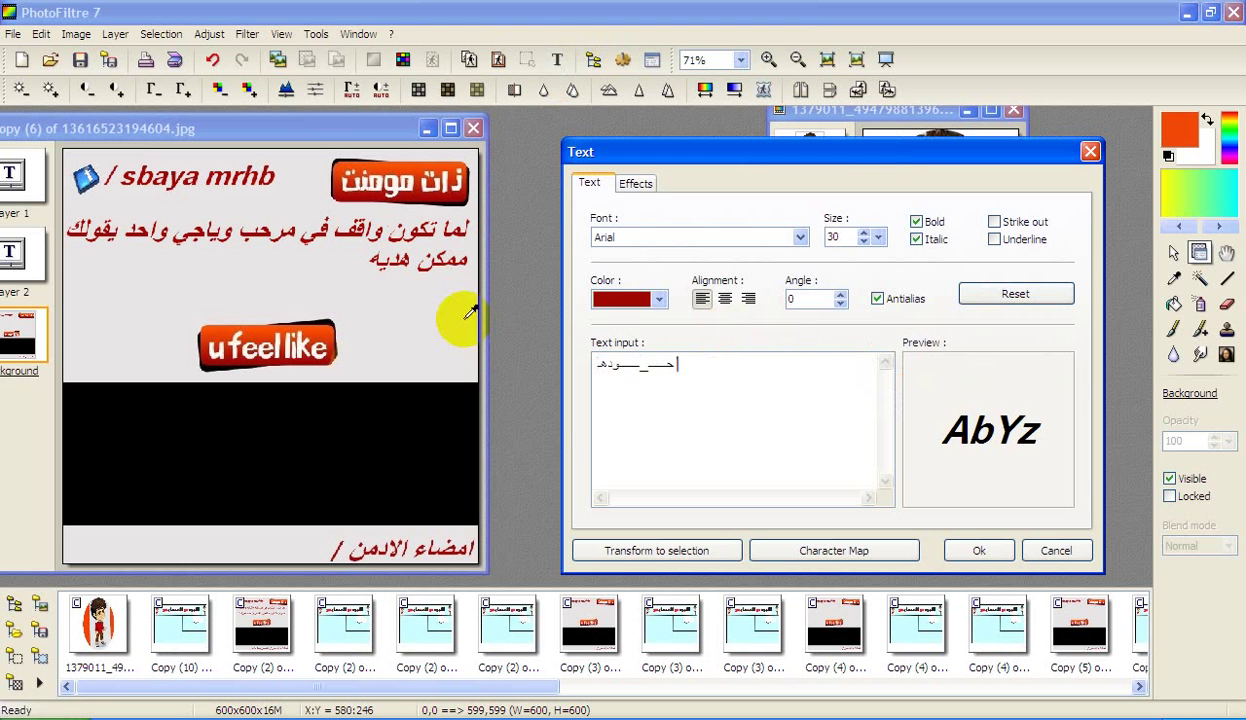
{"action": "left_click", "coordinate": [963, 550]}
{"action": "left_click_drag", "start_coordinate": [333, 362], "coordinate": [313, 549]}
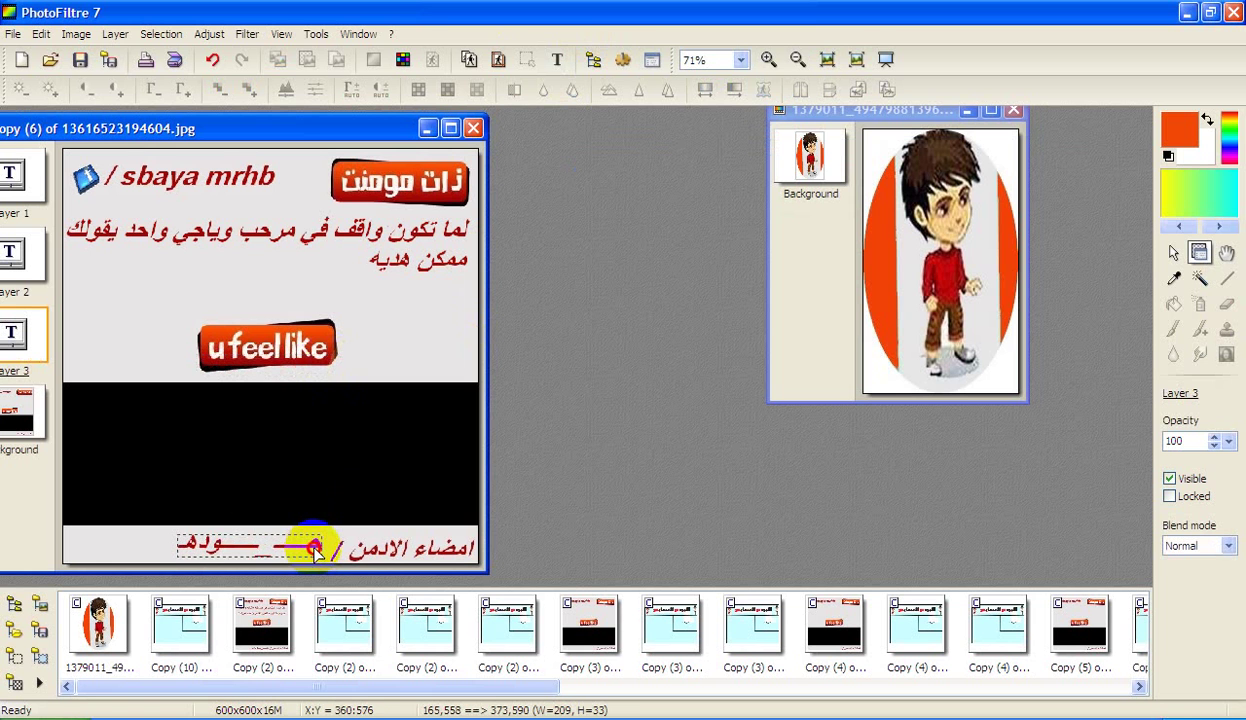
{"action": "left_click", "coordinate": [340, 440]}
Switch to Notepad and add the line "ثاني حاجه ننقل الصور كده كما في الشرح" at the end of the instructions
{"action": "key", "text": "alt+Tab"}
{"action": "key", "text": "Return"}
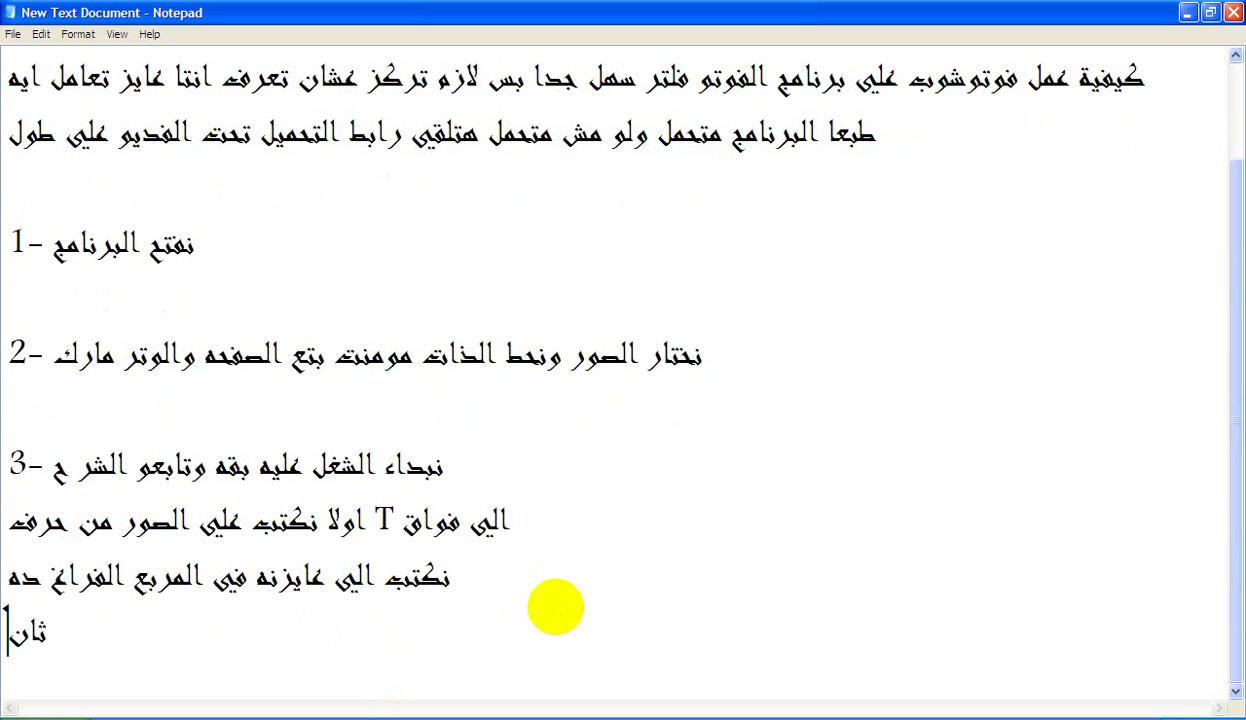
{"action": "type", "text": "ثاني حاجه"}
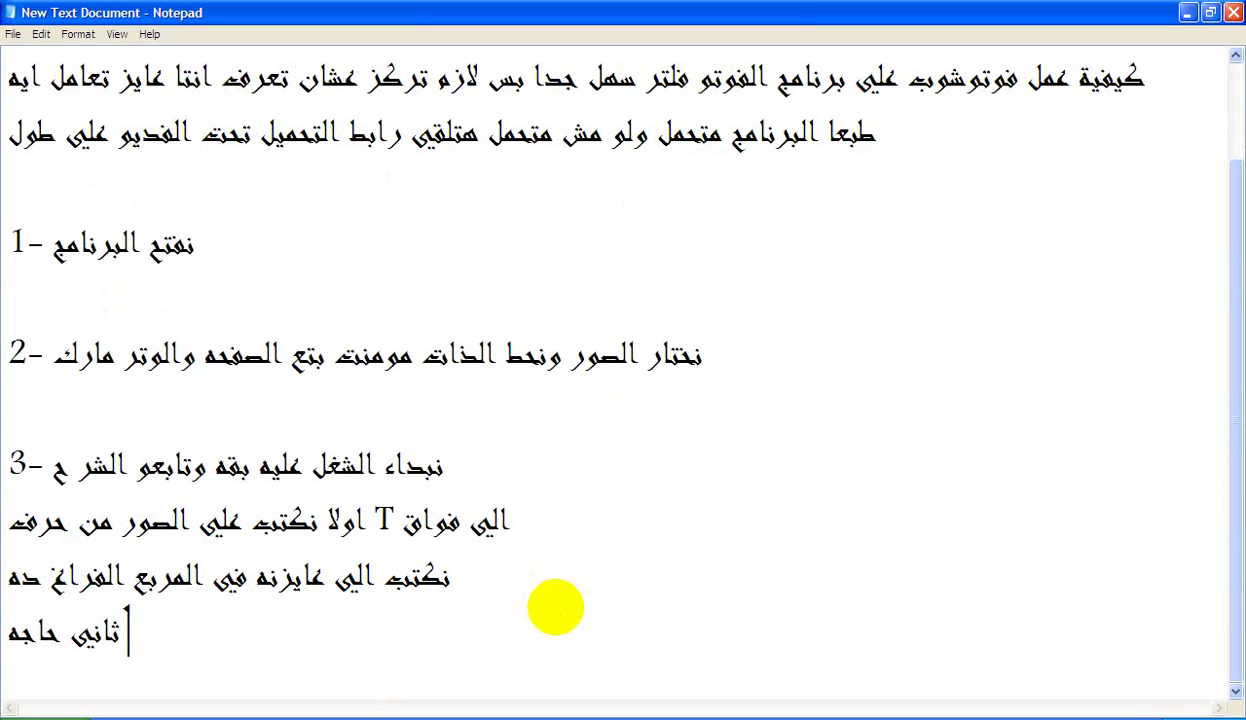
{"action": "type", "text": " ننقل الصور"}
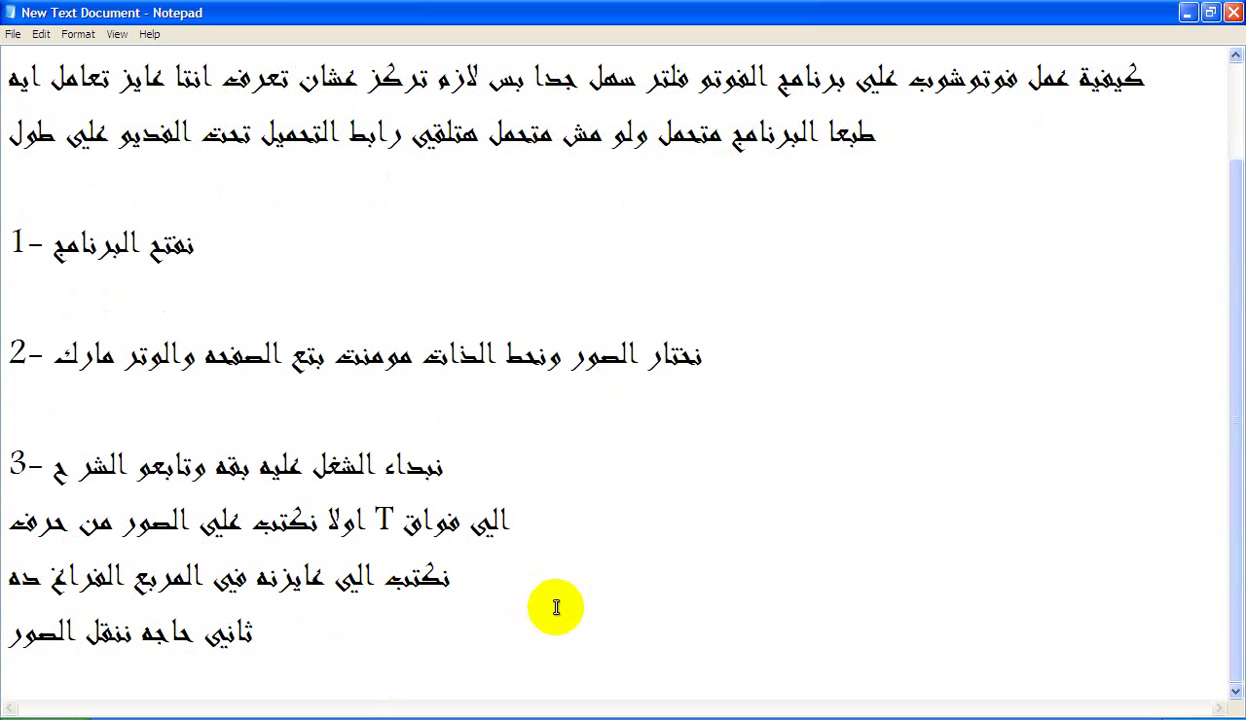
{"action": "type", "text": " كده كما ا"}
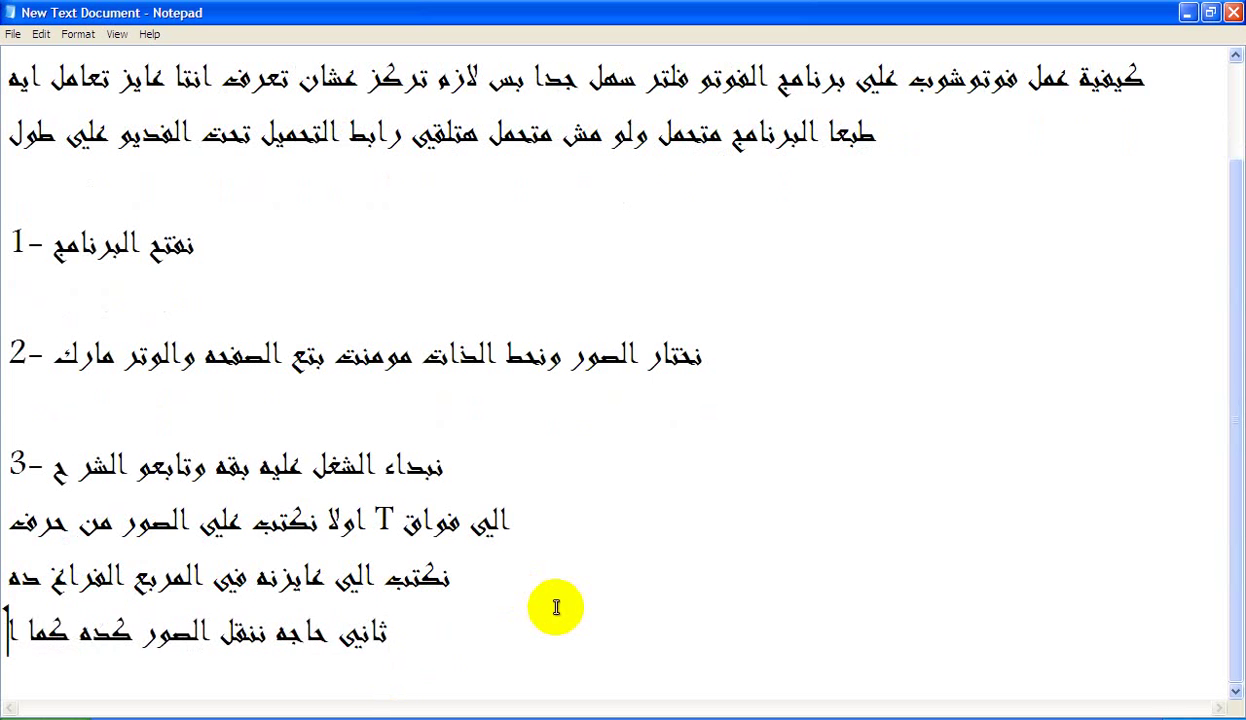
{"action": "key", "text": "BackSpace"}
{"action": "type", "text": "في"}
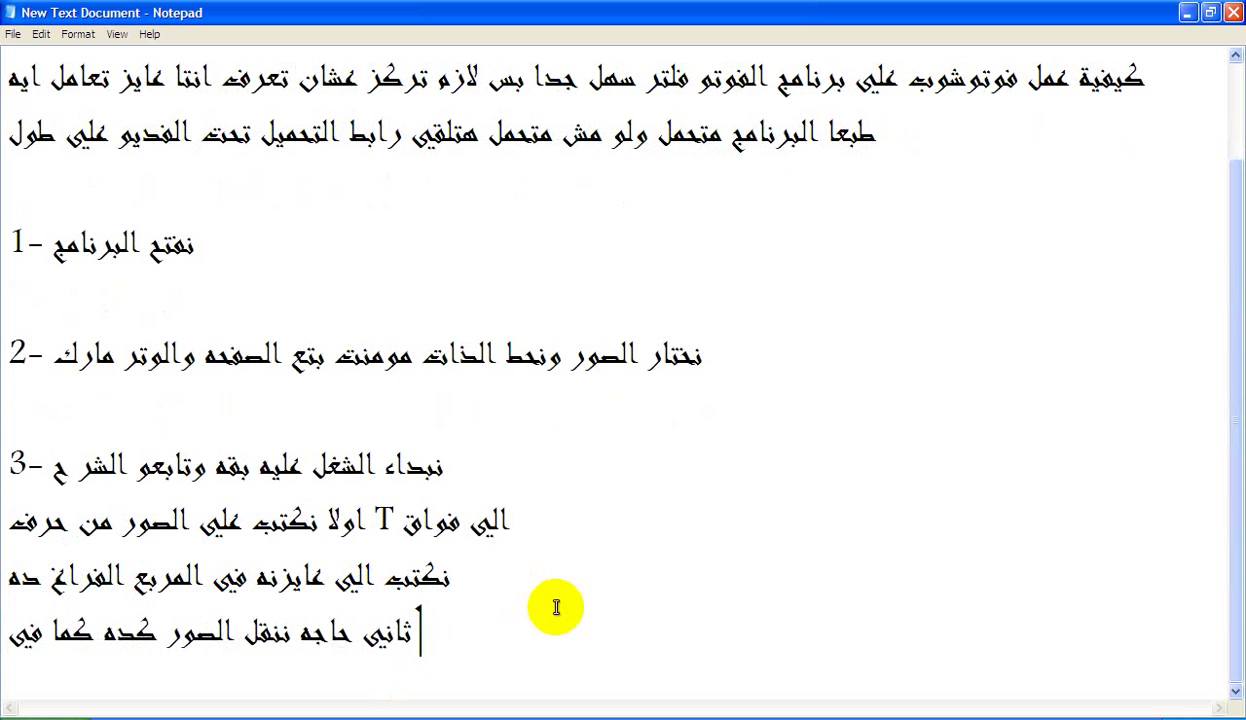
{"action": "type", "text": " الشرح"}
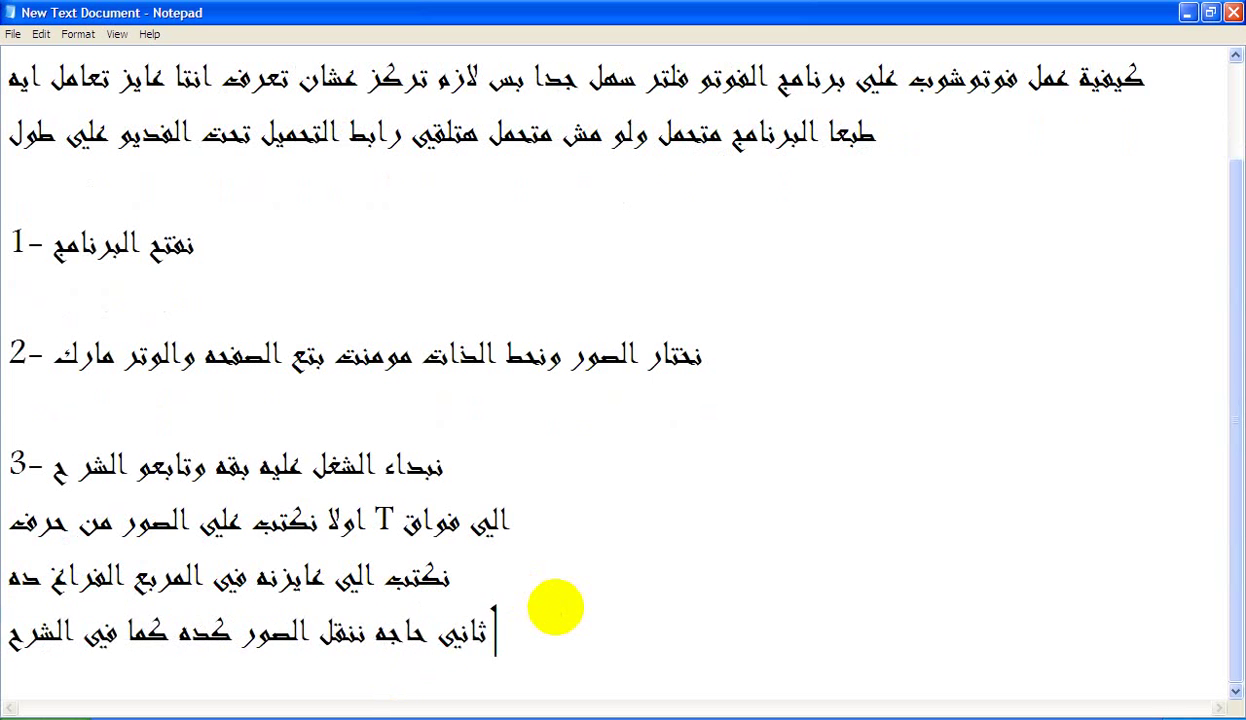
Switch to PhotoFiltre, move the template window off the car photo, and select and copy the whole photo
{"action": "left_click", "coordinate": [545, 718]}
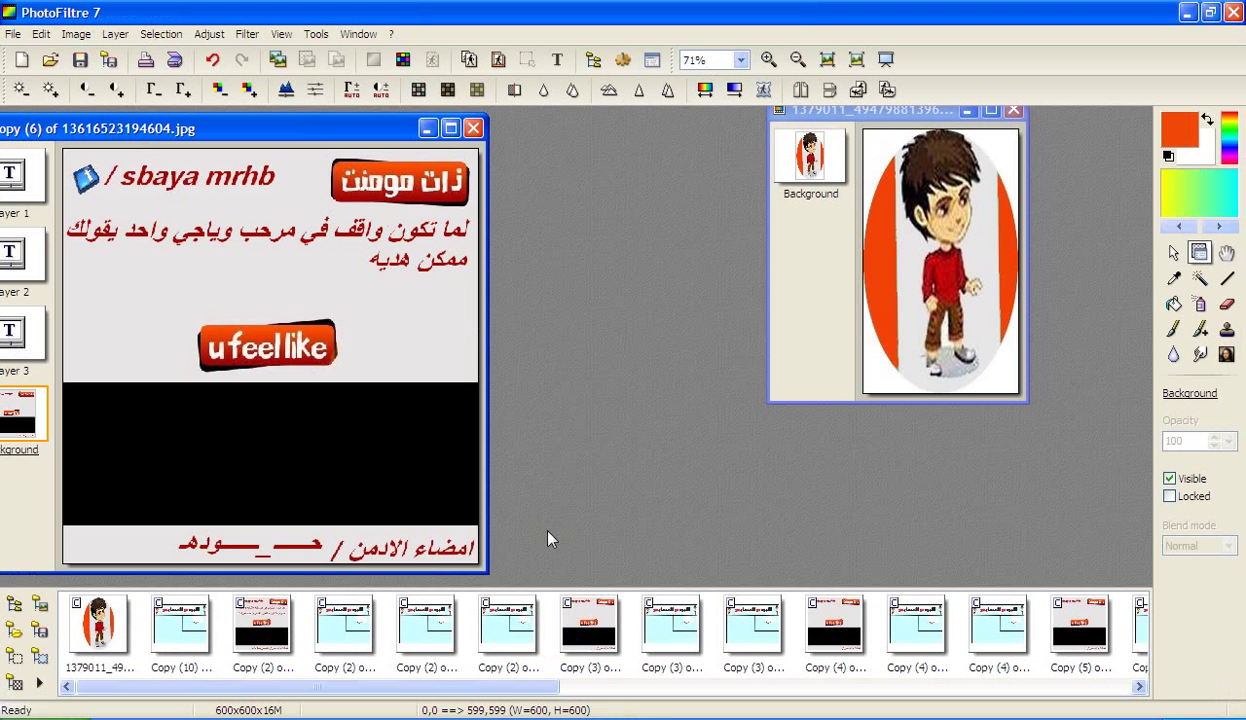
{"action": "left_click_drag", "start_coordinate": [298, 127], "coordinate": [493, 132]}
{"action": "left_click", "coordinate": [88, 165]}
{"action": "left_click", "coordinate": [1170, 254]}
{"action": "left_click", "coordinate": [192, 250]}
{"action": "key", "text": "ctrl+a"}
{"action": "right_click", "coordinate": [183, 194]}
{"action": "left_click", "coordinate": [225, 273]}
Paste the copied car photo into the template as a new layer and position it over the black band
{"action": "left_click", "coordinate": [425, 409]}
{"action": "right_click", "coordinate": [425, 412]}
{"action": "left_click", "coordinate": [421, 533]}
{"action": "left_click_drag", "start_coordinate": [370, 440], "coordinate": [442, 454]}
Enlarge the pasted photo layer with Distort to about 416 × 175 pixels and center it in the black band
{"action": "right_click", "coordinate": [480, 448]}
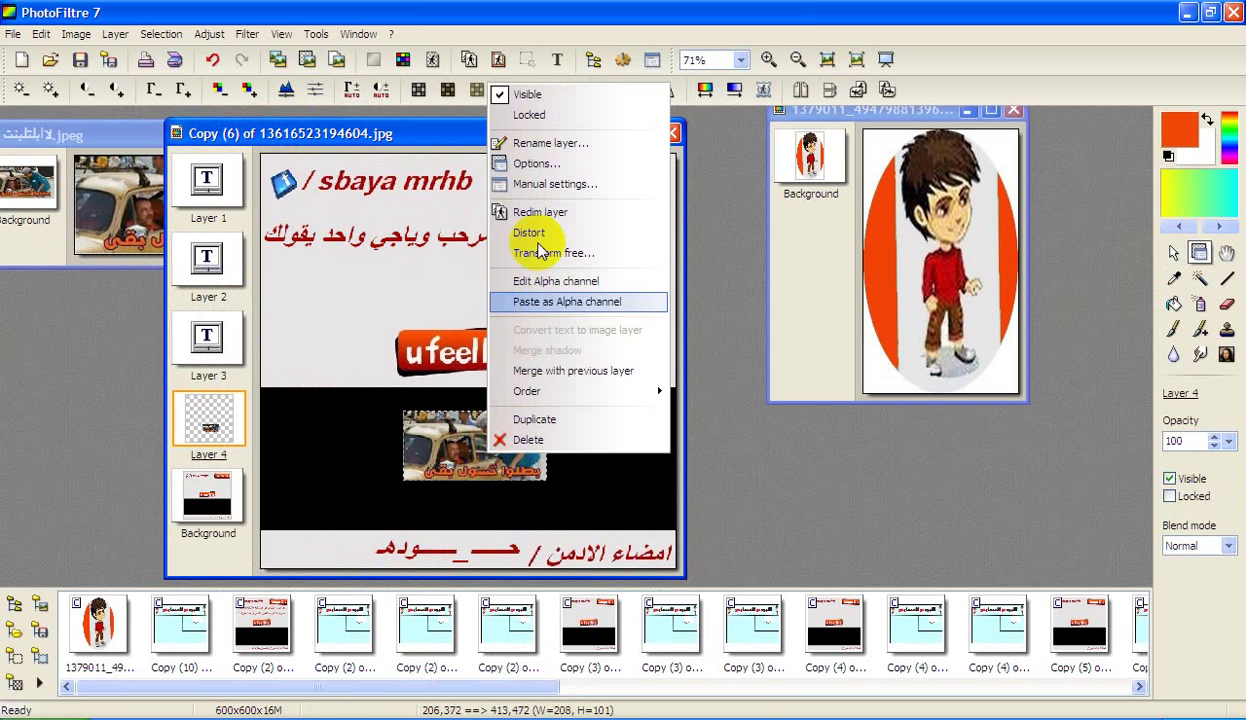
{"action": "left_click", "coordinate": [545, 233]}
{"action": "mouse_move", "coordinate": [478, 510]}
{"action": "left_mouse_down"}
{"action": "mouse_move", "coordinate": [459, 512]}
{"action": "mouse_move", "coordinate": [409, 467]}
{"action": "mouse_move", "coordinate": [333, 482]}
{"action": "mouse_move", "coordinate": [264, 472]}
{"action": "left_mouse_up"}
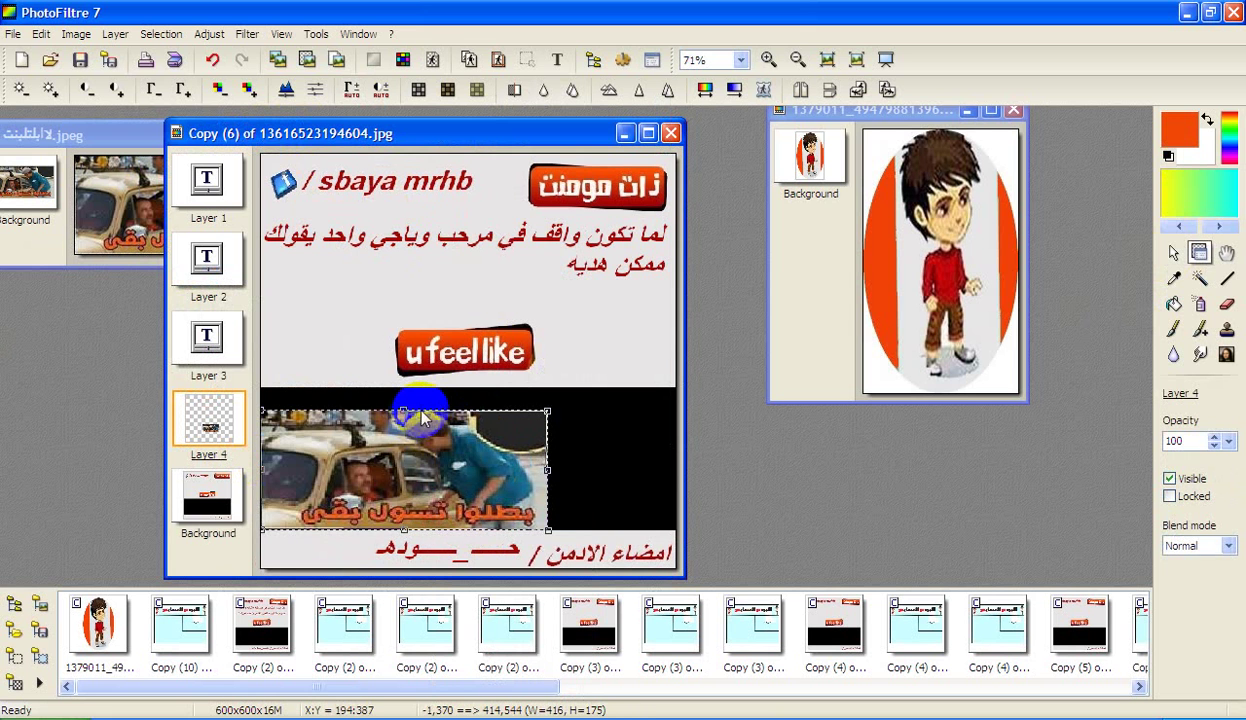
{"action": "left_click_drag", "start_coordinate": [407, 445], "coordinate": [465, 446]}
{"action": "right_click", "coordinate": [465, 446]}
{"action": "left_click", "coordinate": [510, 448]}
{"action": "left_click_drag", "start_coordinate": [535, 464], "coordinate": [540, 466]}
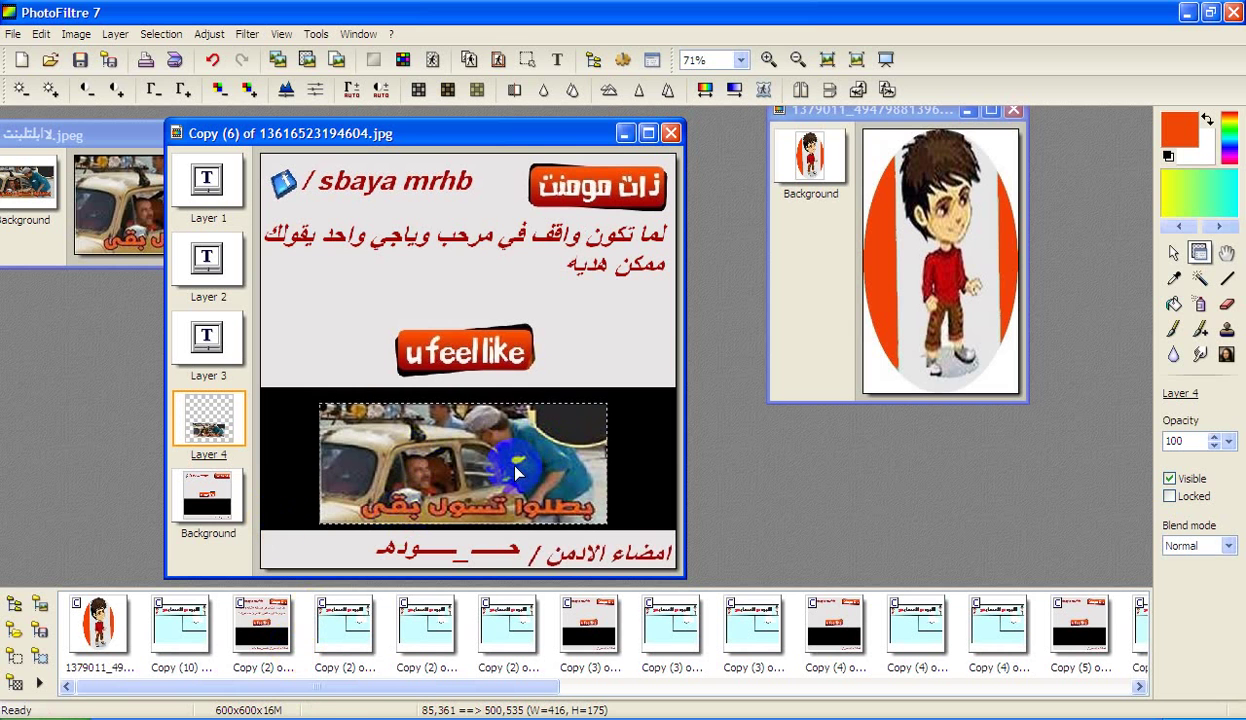
Switch to Notepad and add the line "لو عايزين نكبر الحجم او نصغر نعمال كده كما في الشرح" at the end
{"action": "left_click", "coordinate": [649, 718]}
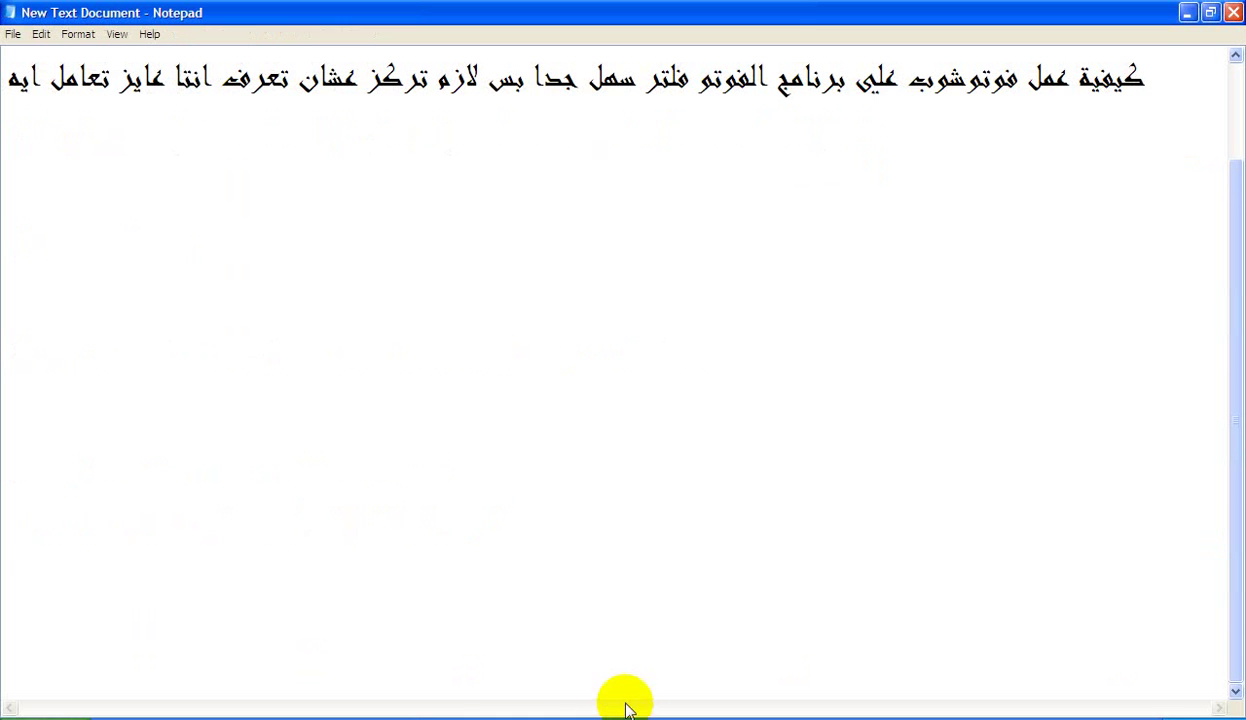
{"action": "key", "text": "Return"}
{"action": "type", "text": "لو"}
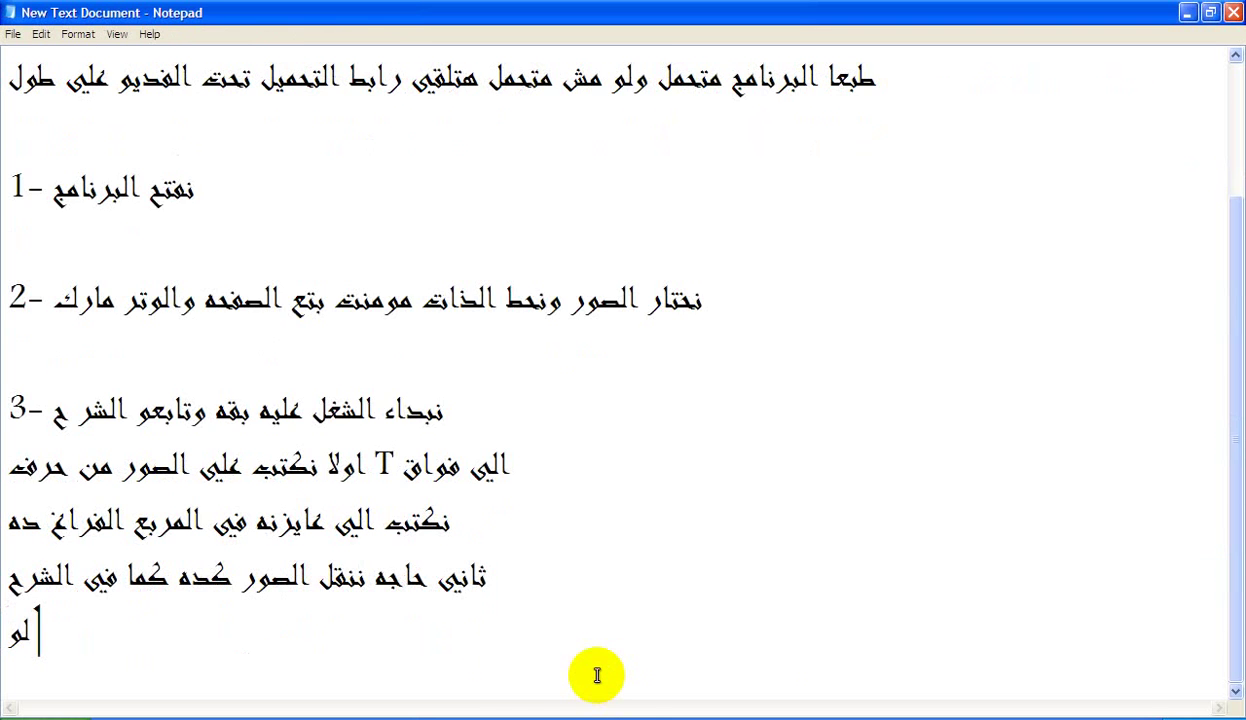
{"action": "type", "text": " عايزين نكبر ا"}
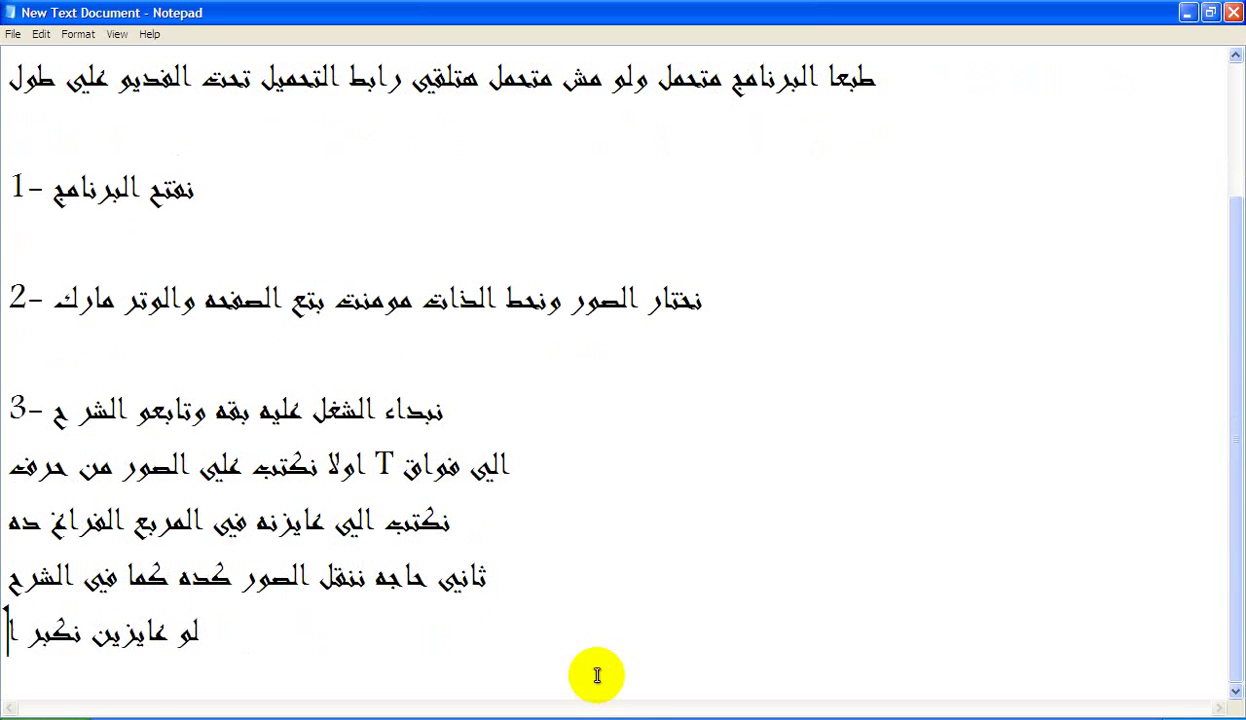
{"action": "type", "text": "لعجم ا"}
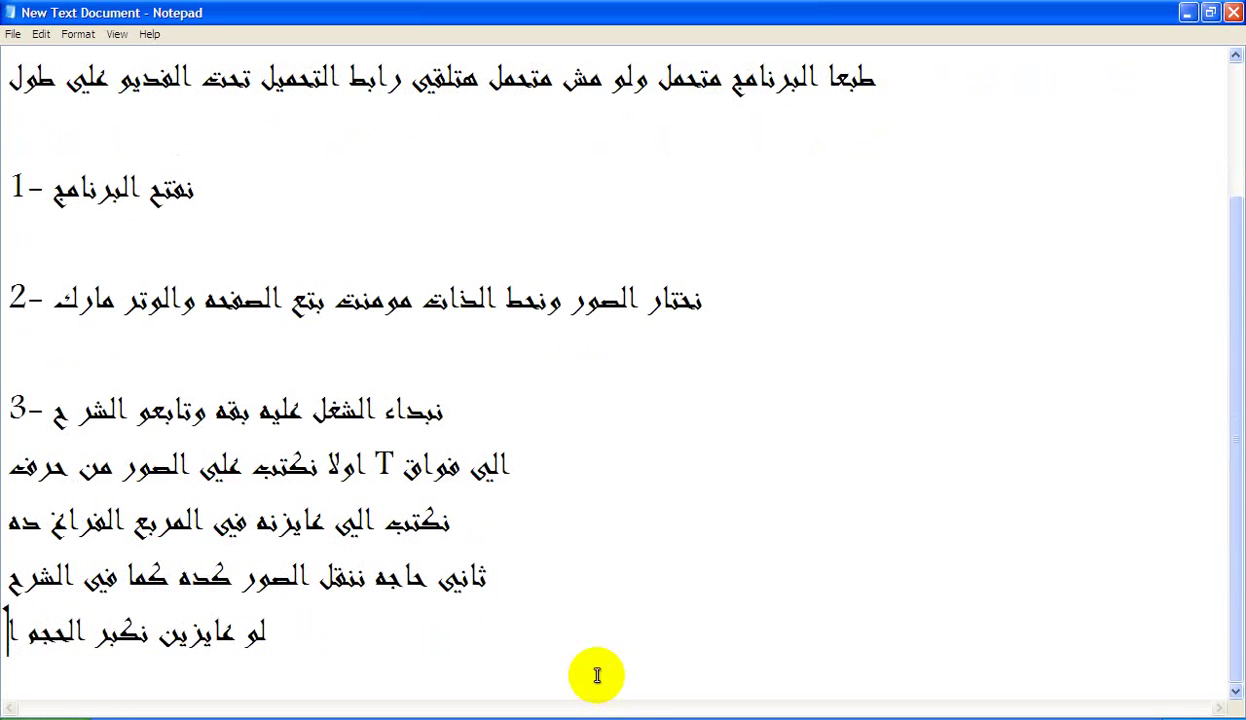
{"action": "type", "text": "و نصغ"}
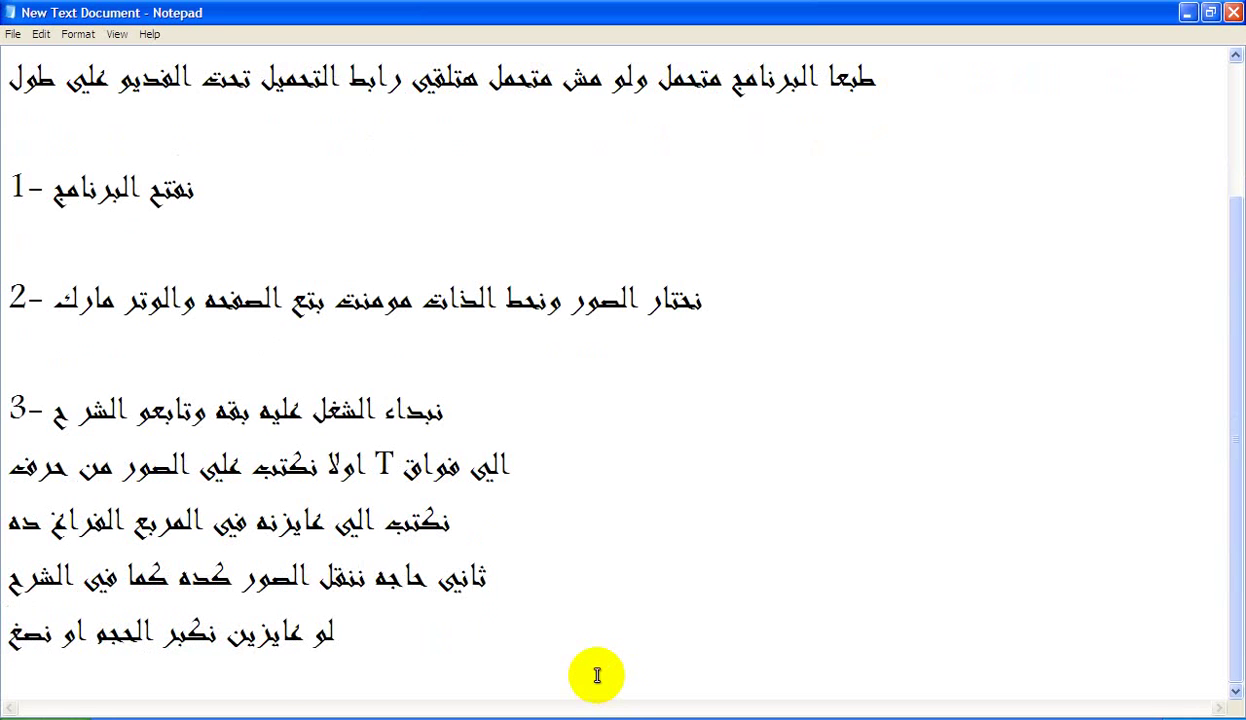
{"action": "type", "text": "ر نع"}
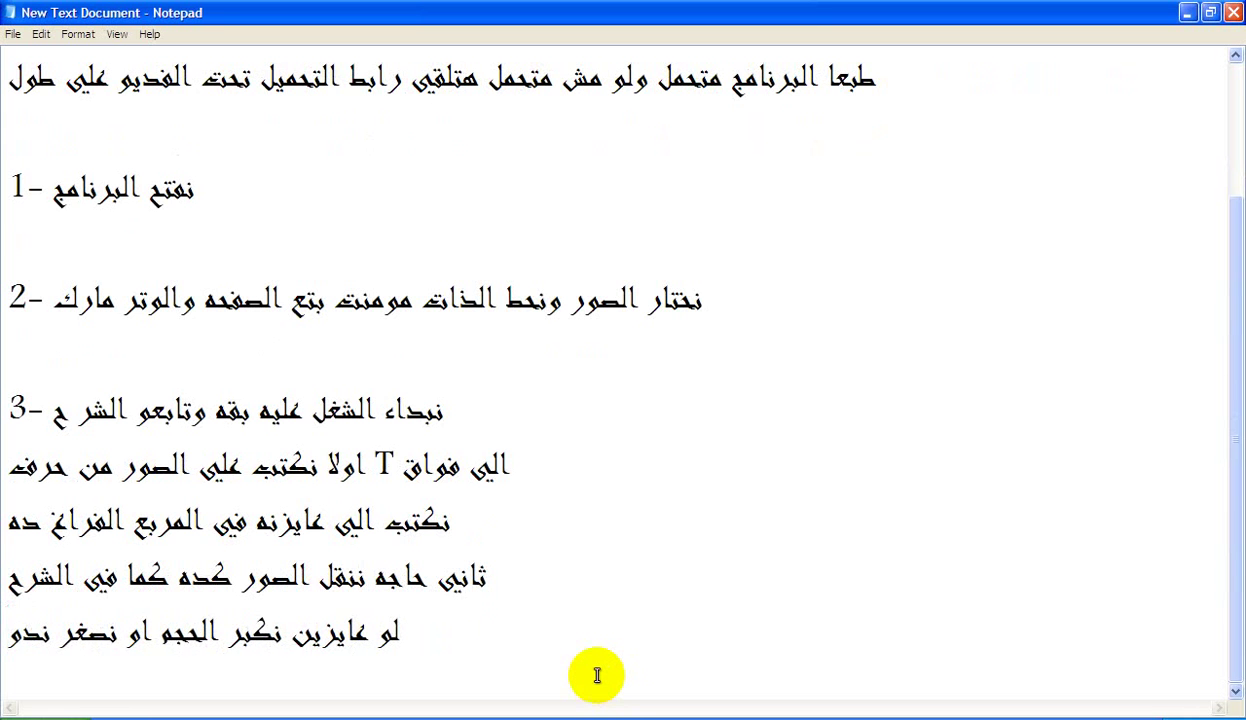
{"action": "type", "text": "مال"}
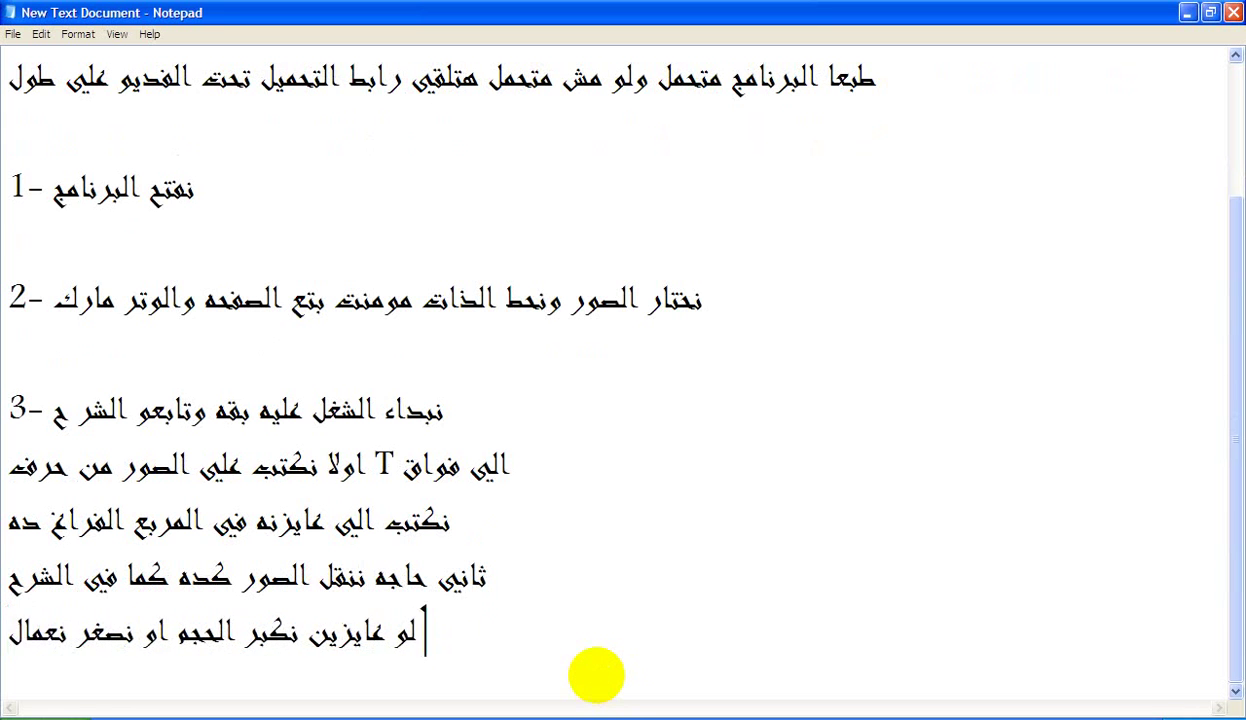
{"action": "type", "text": " كدعم"}
{"action": "key", "text": "BackSpace"}
{"action": "key", "text": "BackSpace"}
{"action": "key", "text": "BackSpace"}
{"action": "type", "text": "ه كما غ"}
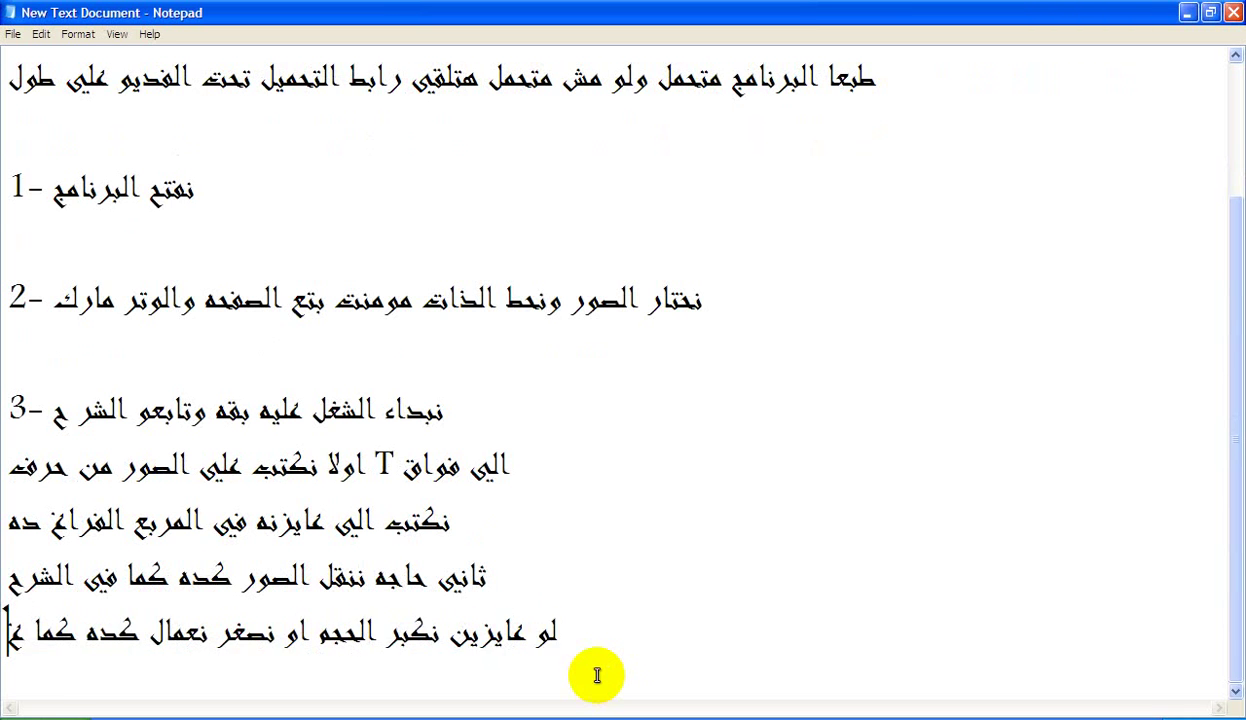
{"action": "key", "text": "BackSpace"}
{"action": "type", "text": "في لا"}
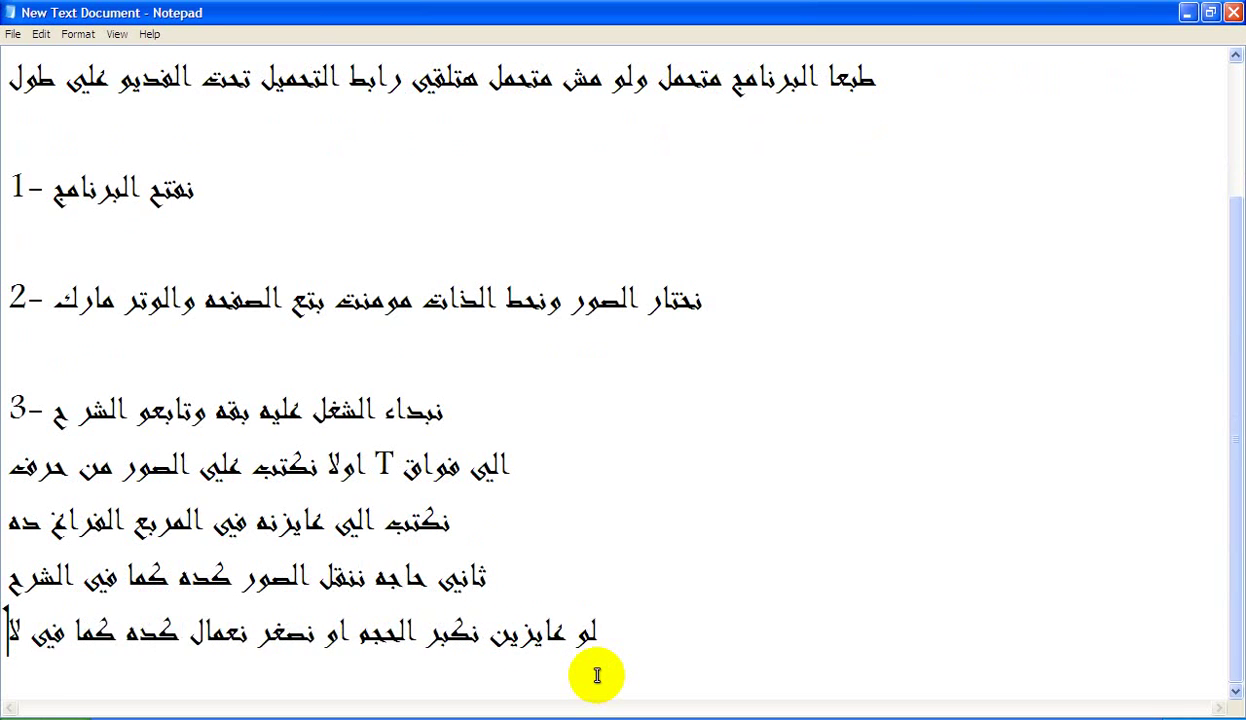
{"action": "key", "text": "BackSpace"}
{"action": "key", "text": "BackSpace"}
{"action": "type", "text": "الشرح"}
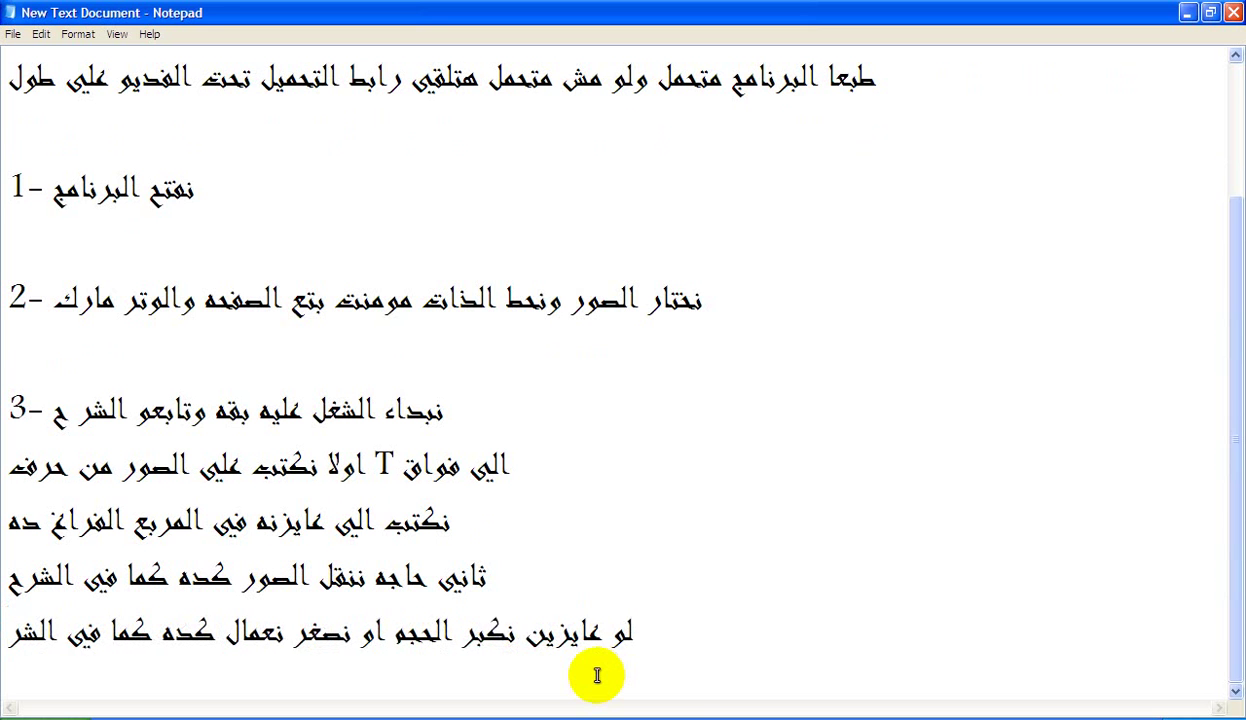
Switch to PhotoFiltre and stretch the car photo layer with Distort to the black band's upper edge and both sides, about 606 × 198 pixels
{"action": "left_click", "coordinate": [670, 716]}
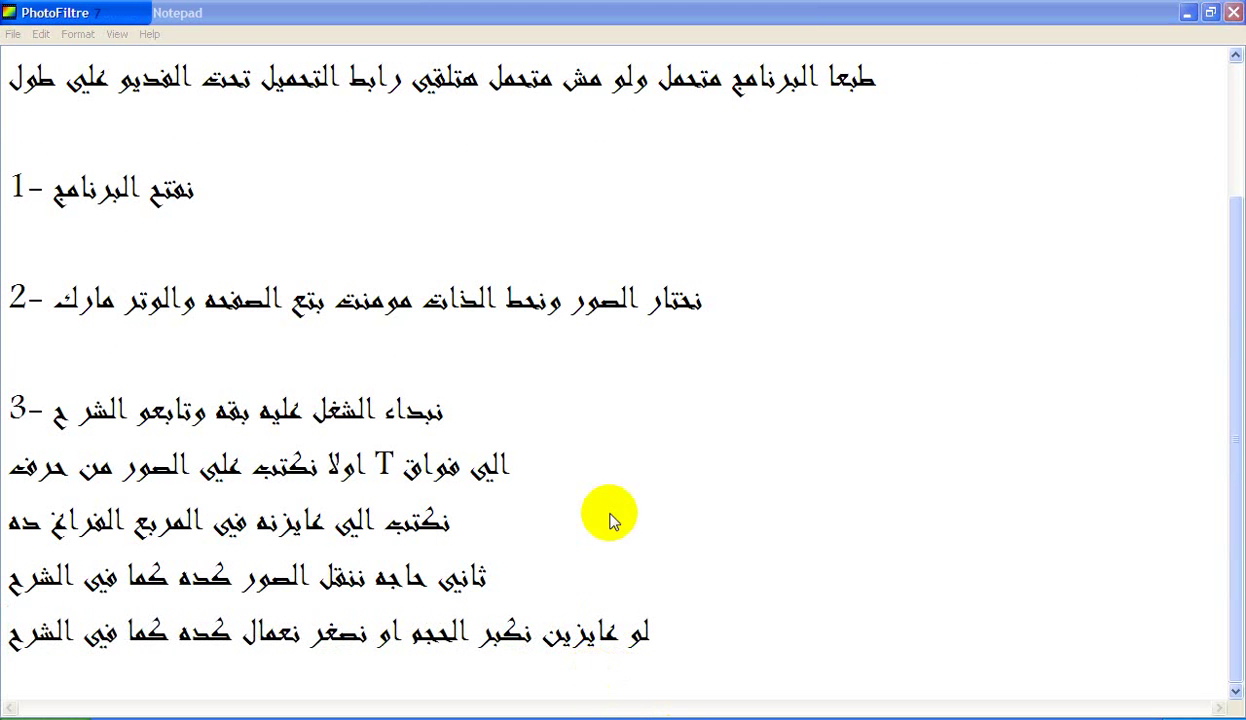
{"action": "right_click", "coordinate": [467, 455]}
{"action": "left_click", "coordinate": [530, 216]}
{"action": "left_click_drag", "start_coordinate": [484, 424], "coordinate": [480, 388]}
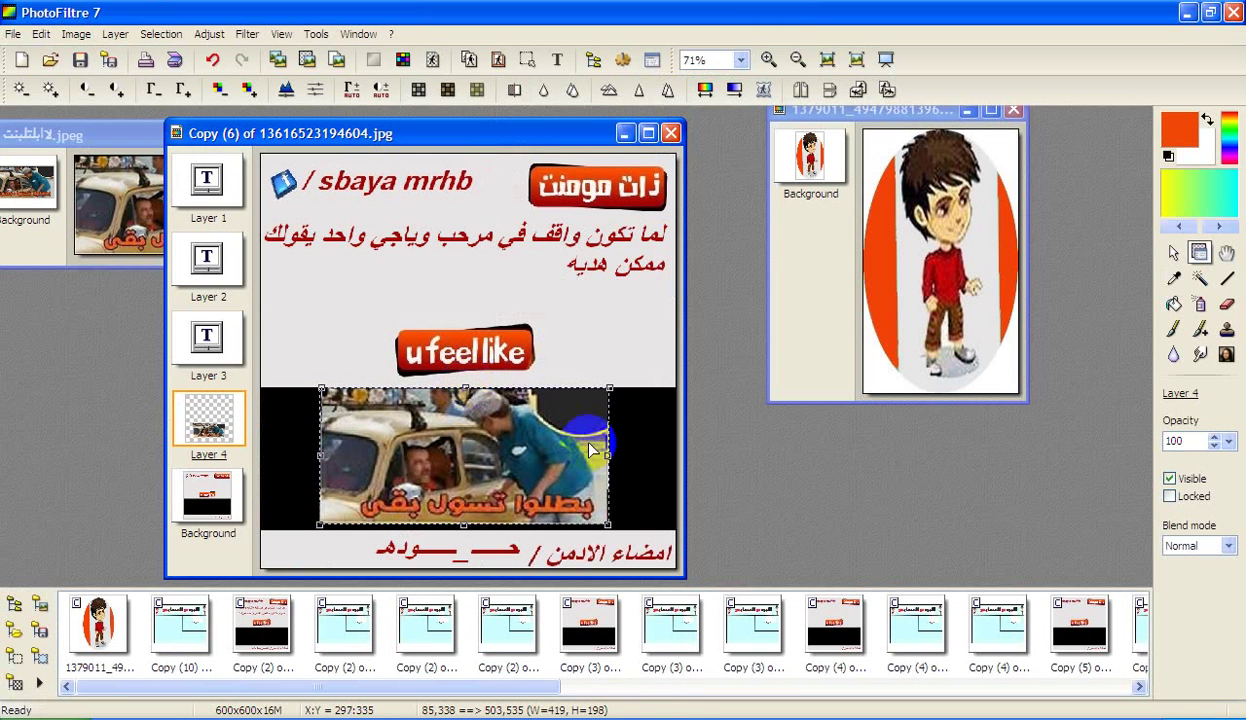
{"action": "left_click_drag", "start_coordinate": [624, 467], "coordinate": [678, 452]}
{"action": "left_click", "coordinate": [380, 470]}
{"action": "left_click_drag", "start_coordinate": [320, 458], "coordinate": [259, 460]}
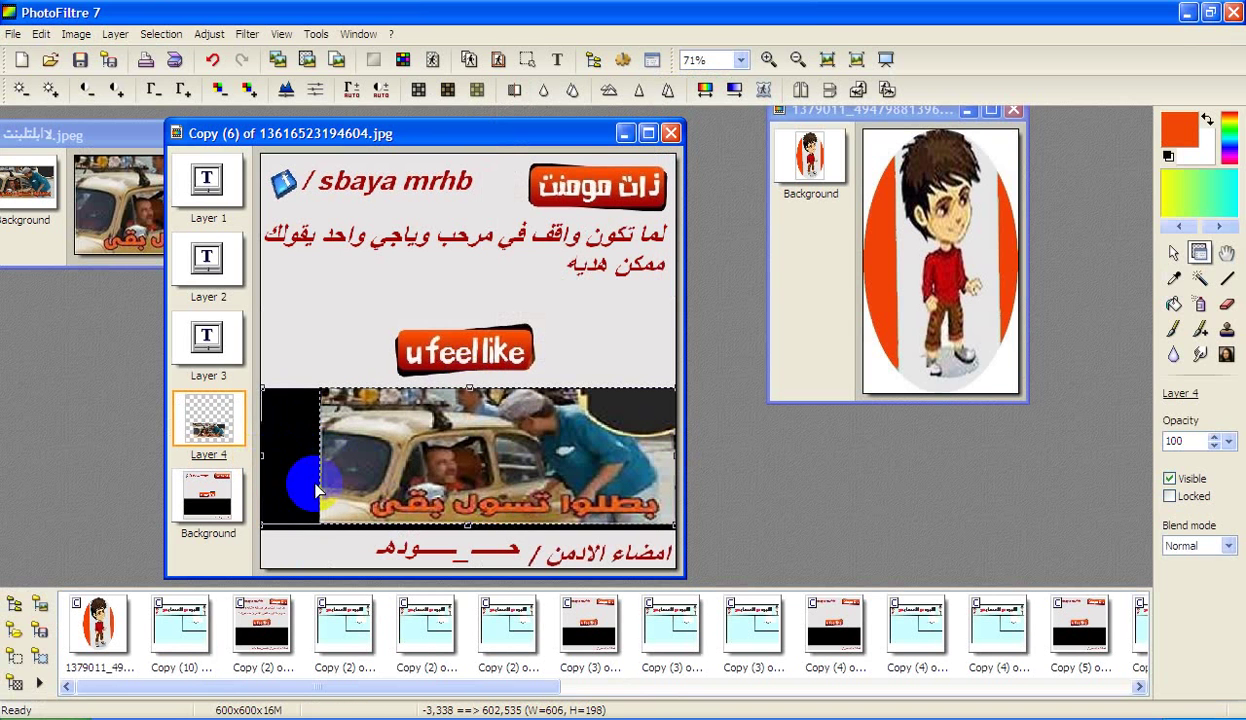
Extend the car photo layer down to the black band's lower edge, about 605 × 209 pixels, and finish the distortion
{"action": "left_click_drag", "start_coordinate": [475, 541], "coordinate": [468, 533]}
{"action": "right_click", "coordinate": [474, 438]}
{"action": "left_click", "coordinate": [496, 454]}
{"action": "left_click", "coordinate": [321, 262]}
{"action": "left_click", "coordinate": [446, 443]}
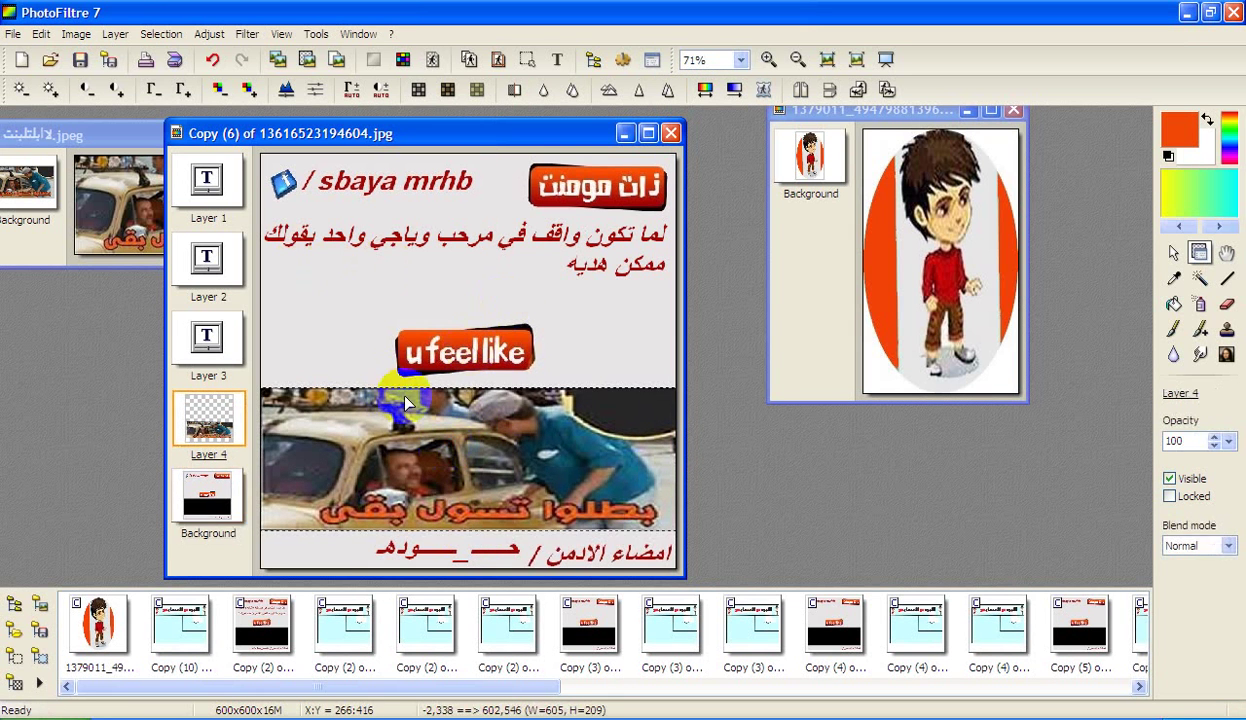
{"action": "left_click", "coordinate": [359, 314]}
Switch to Notepad and add the line "وبعد كده نحط الوتر مارك بقه" below the resizing instruction
{"action": "left_click", "coordinate": [453, 718]}
{"action": "key", "text": "Return"}
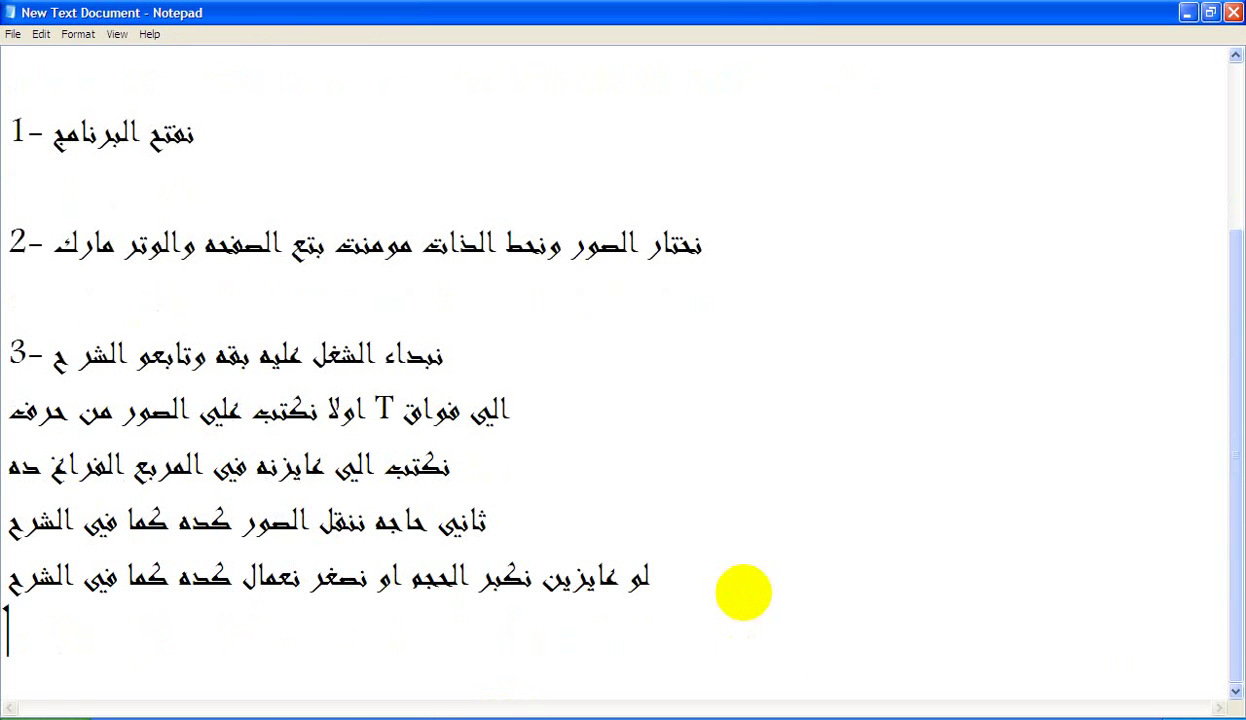
{"action": "type", "text": "وبعد كده نحط الوتر مارك بقه"}
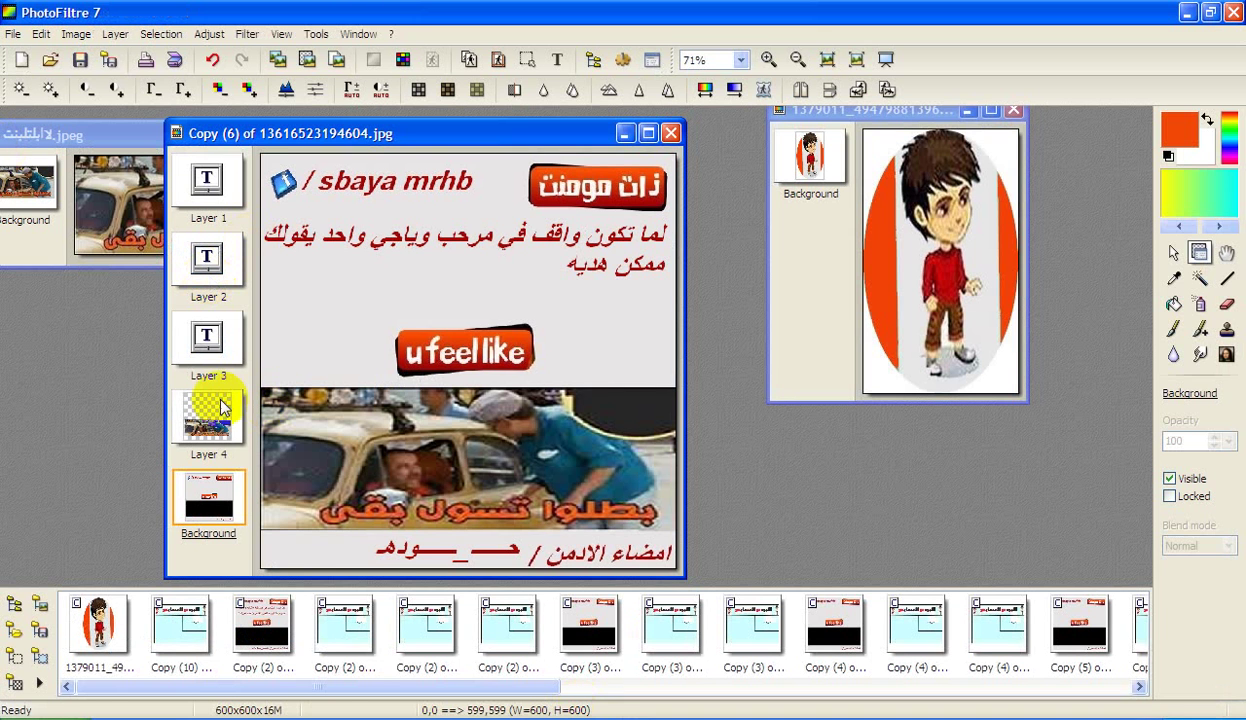
In PhotoFiltre, make an elliptical selection of about 146 × 260 pixels around the cartoon boy in the watermark image and copy it
{"action": "left_click", "coordinate": [208, 415]}
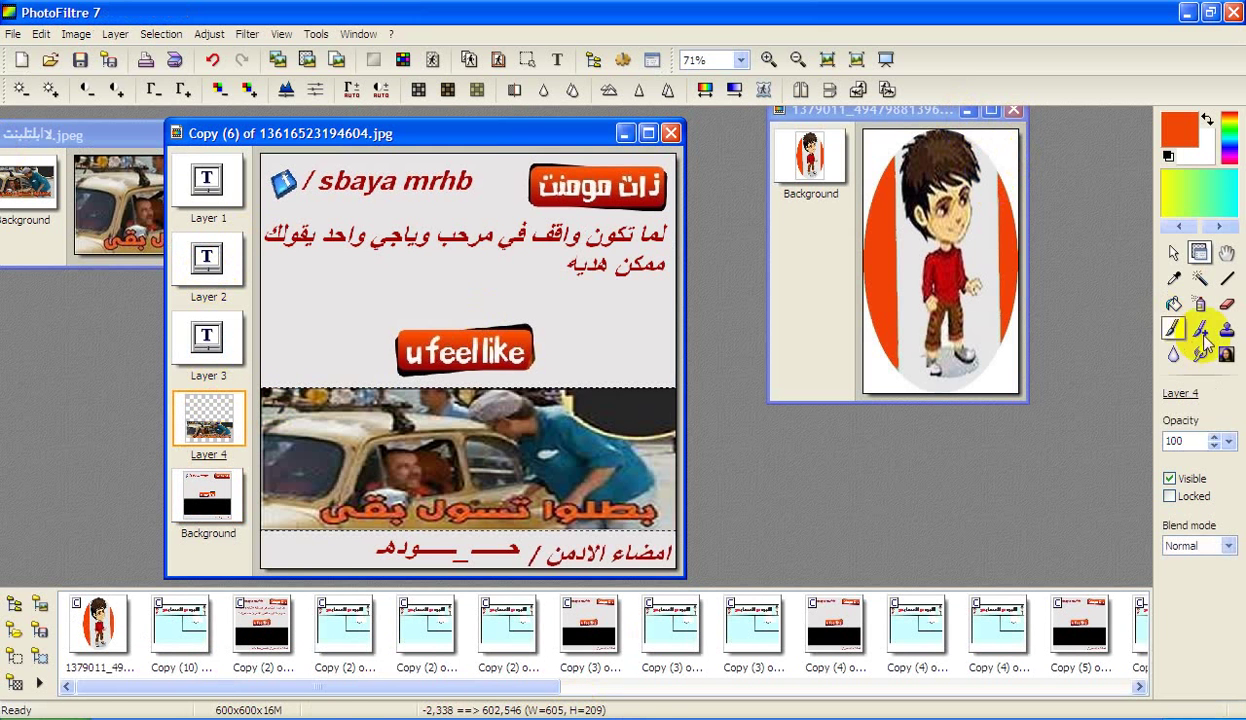
{"action": "left_click", "coordinate": [1175, 252]}
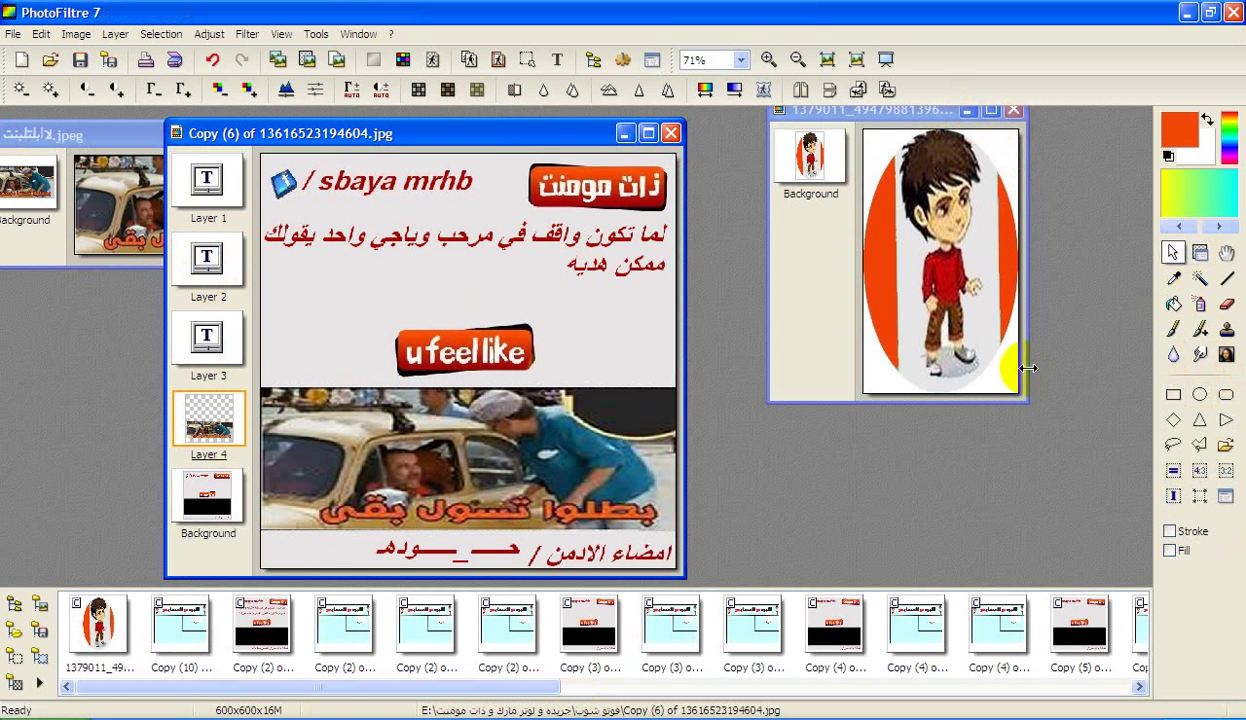
{"action": "left_click", "coordinate": [1200, 395]}
{"action": "left_click_drag", "start_coordinate": [893, 352], "coordinate": [977, 364]}
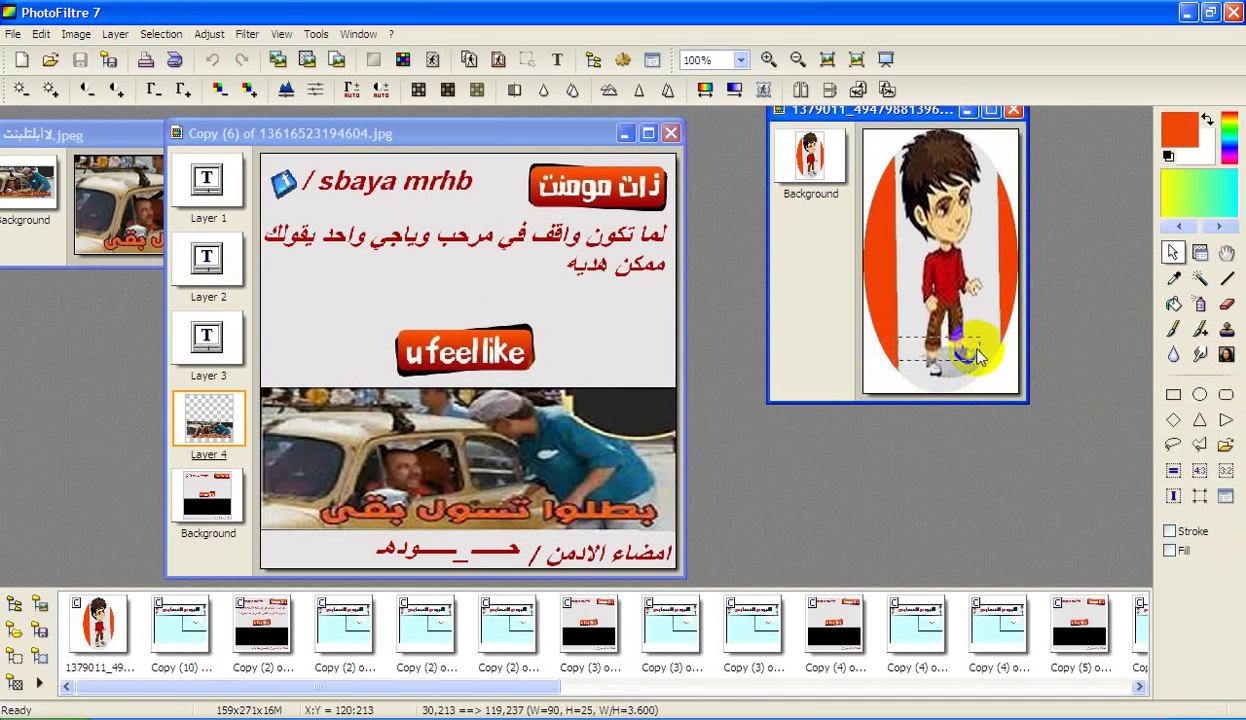
{"action": "left_click", "coordinate": [1201, 396]}
{"action": "left_click_drag", "start_coordinate": [977, 283], "coordinate": [955, 317]}
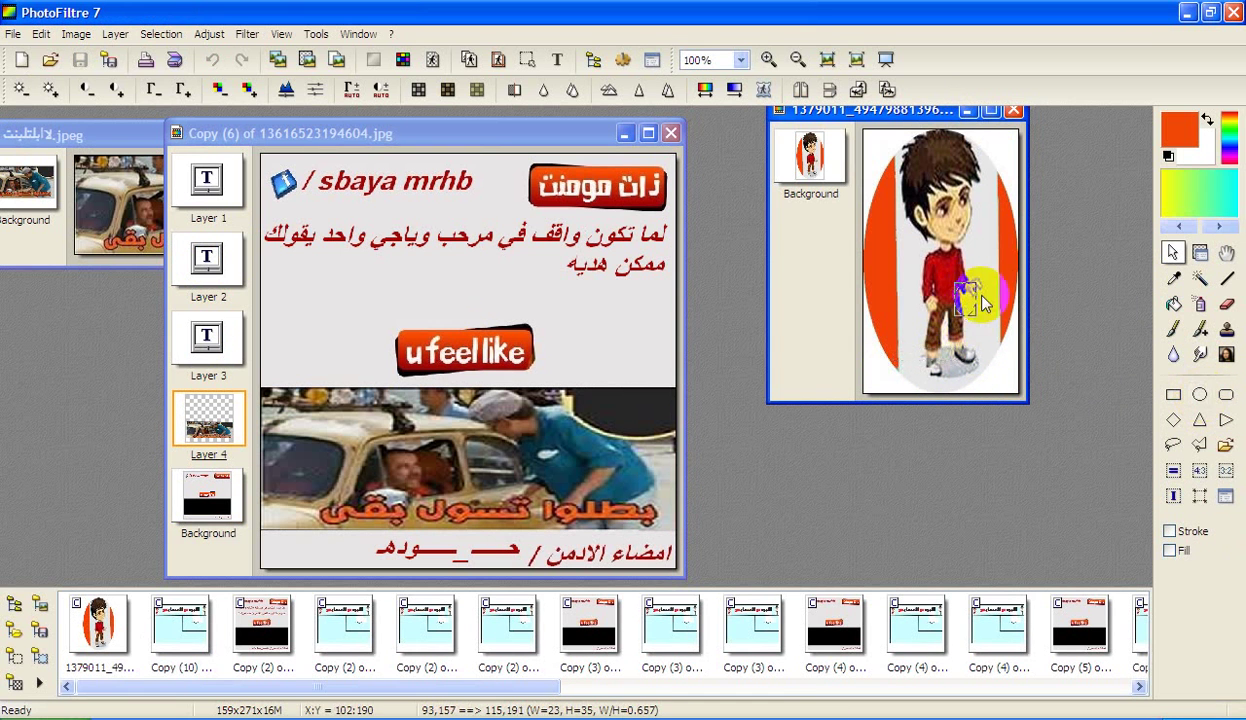
{"action": "left_click", "coordinate": [1013, 129]}
{"action": "left_click_drag", "start_coordinate": [972, 220], "coordinate": [869, 390]}
{"action": "right_click", "coordinate": [956, 233]}
{"action": "left_click", "coordinate": [993, 313]}
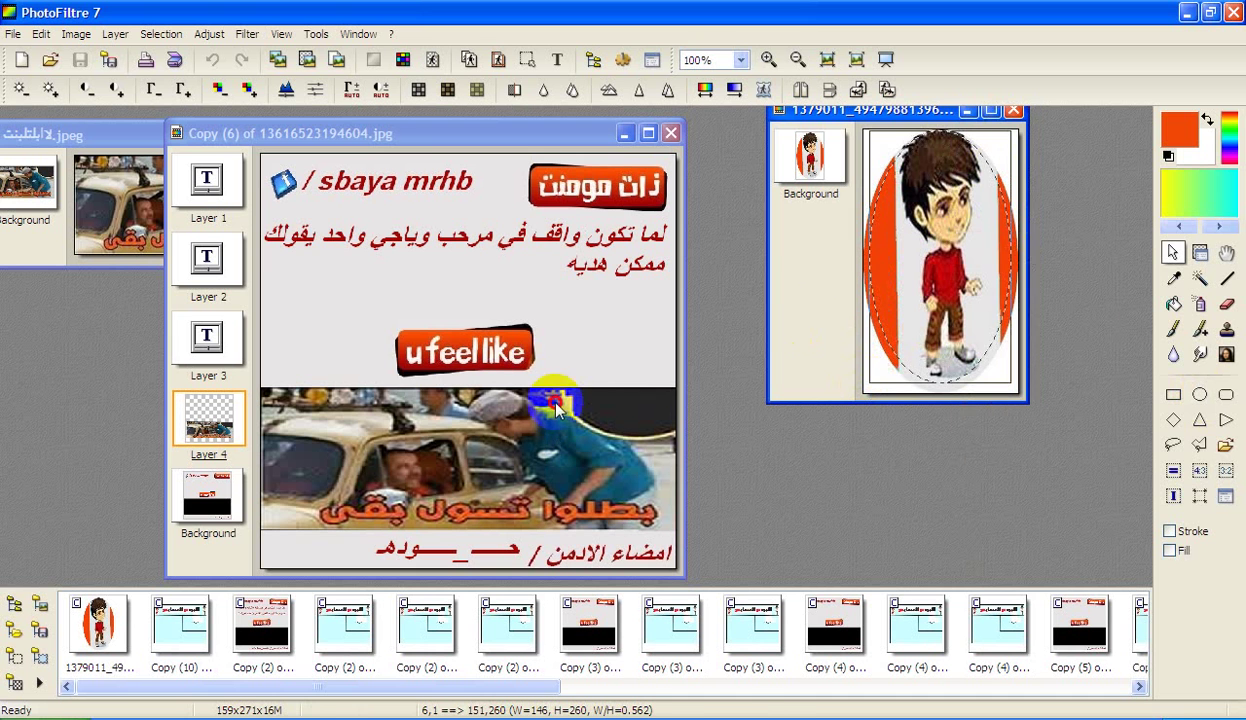
Paste the cartoon boy into the template as a new layer and move it to the page's left edge, overlapping the car photo
{"action": "right_click", "coordinate": [292, 258]}
{"action": "left_click", "coordinate": [328, 376]}
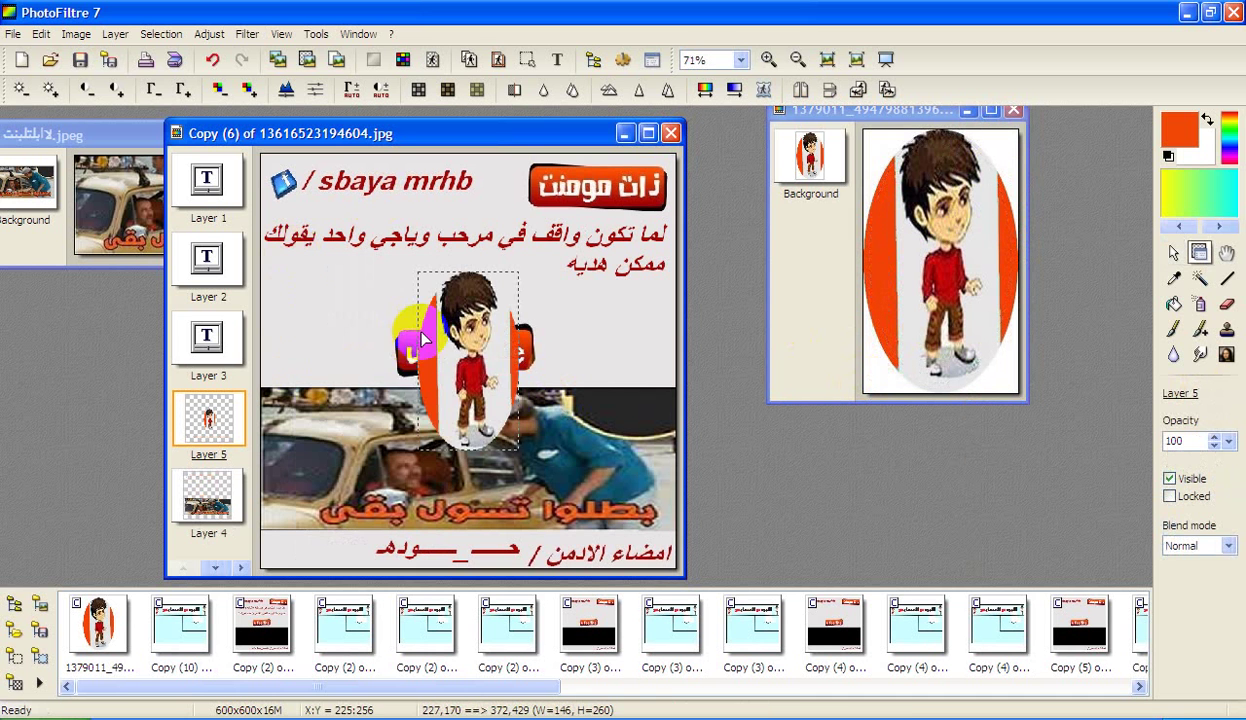
{"action": "left_click_drag", "start_coordinate": [437, 349], "coordinate": [284, 372]}
{"action": "left_click", "coordinate": [467, 254]}
Switch to Notepad and add the line "لو عايزين نخافيه شويه نعمال كده" about fading the watermark
{"action": "left_click", "coordinate": [410, 718]}
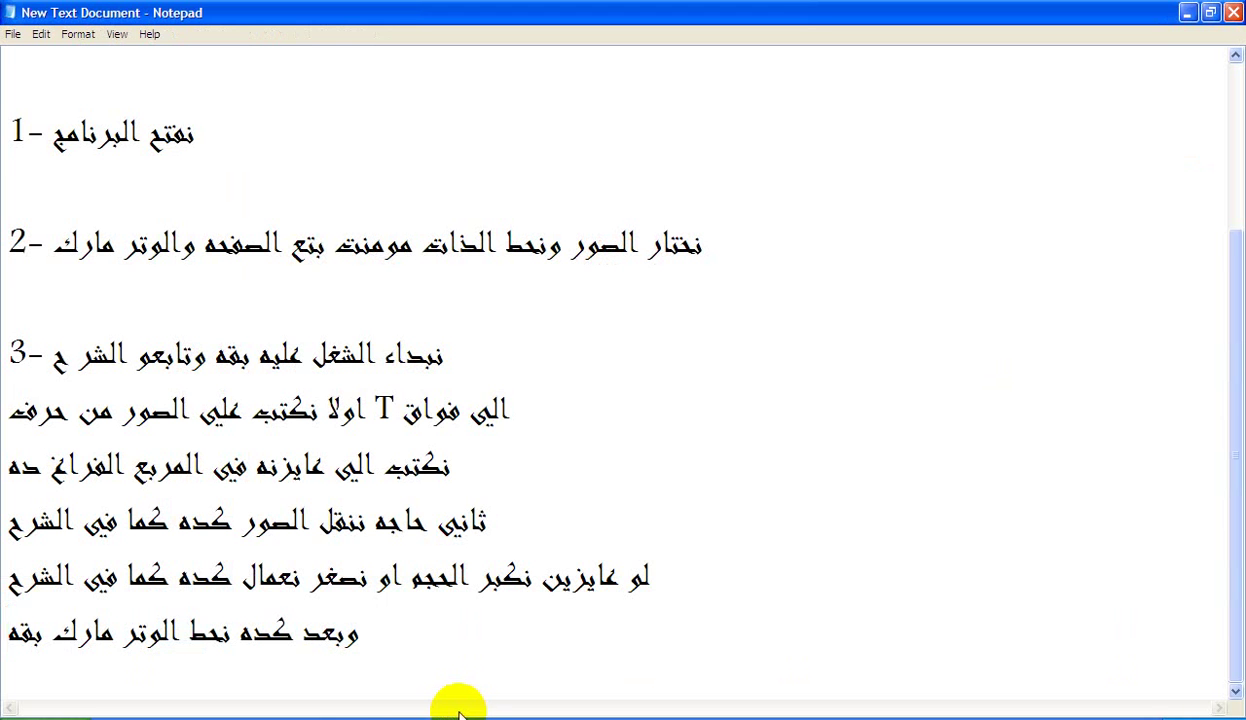
{"action": "key", "text": "Return"}
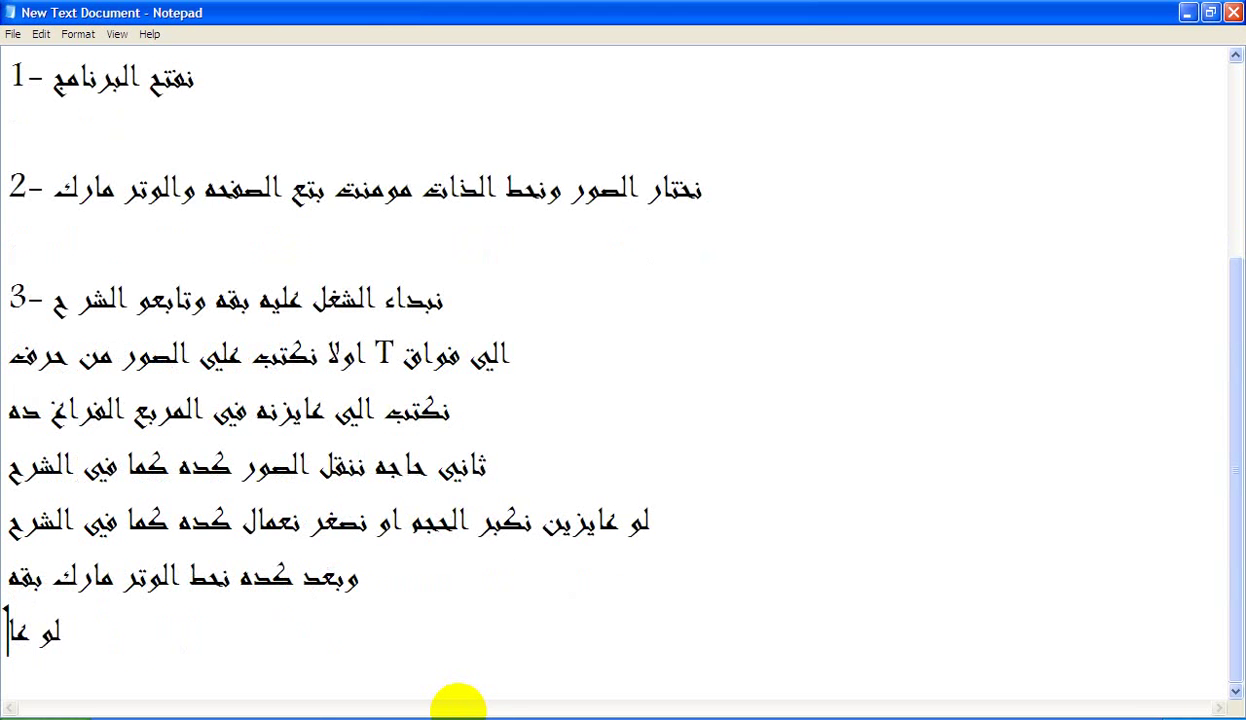
{"action": "type", "text": "لو عايزين نخافيه شويه نعمال كده"}
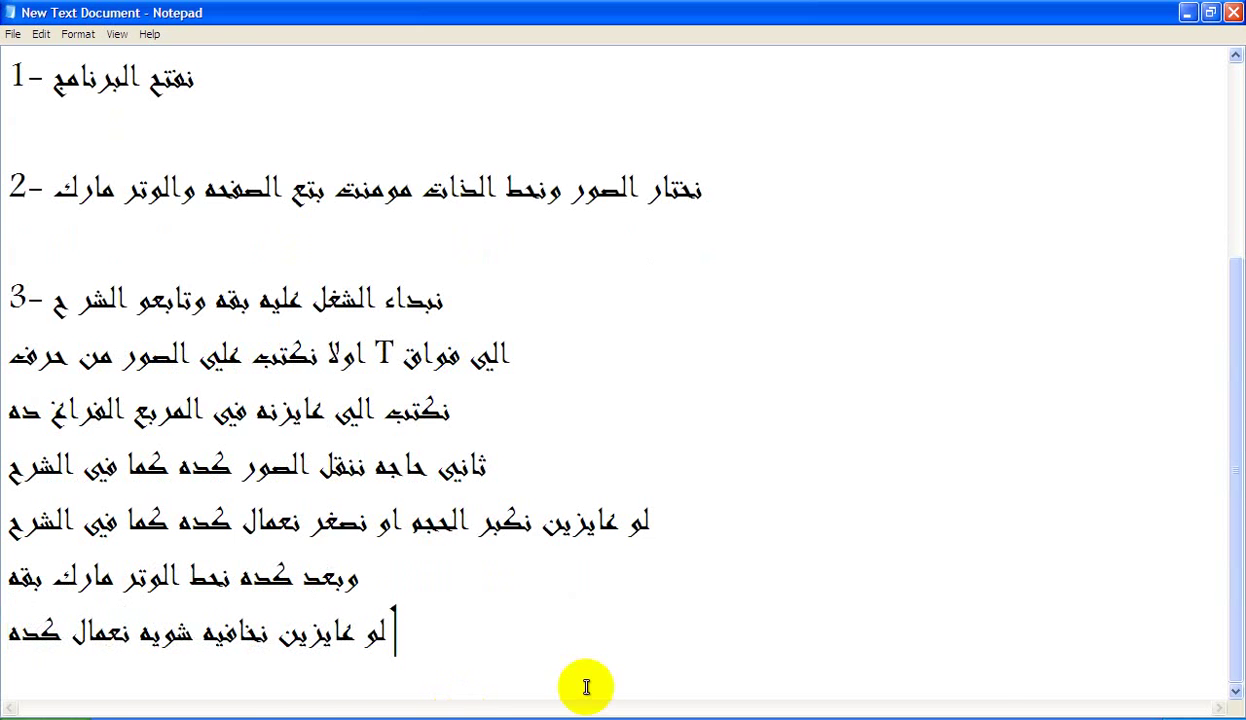
Switch to PhotoFiltre, fade the cartoon boy layer with Paste as Alpha channel, and align it with the page's left edge
{"action": "left_click", "coordinate": [534, 716]}
{"action": "left_click", "coordinate": [330, 360]}
{"action": "right_click", "coordinate": [333, 370]}
{"action": "left_click", "coordinate": [400, 578]}
{"action": "left_click_drag", "start_coordinate": [290, 395], "coordinate": [269, 374]}
Reduce the faded cartoon boy layer's height with Distort, keeping it over the car photo's upper-left corner
{"action": "right_click", "coordinate": [286, 376]}
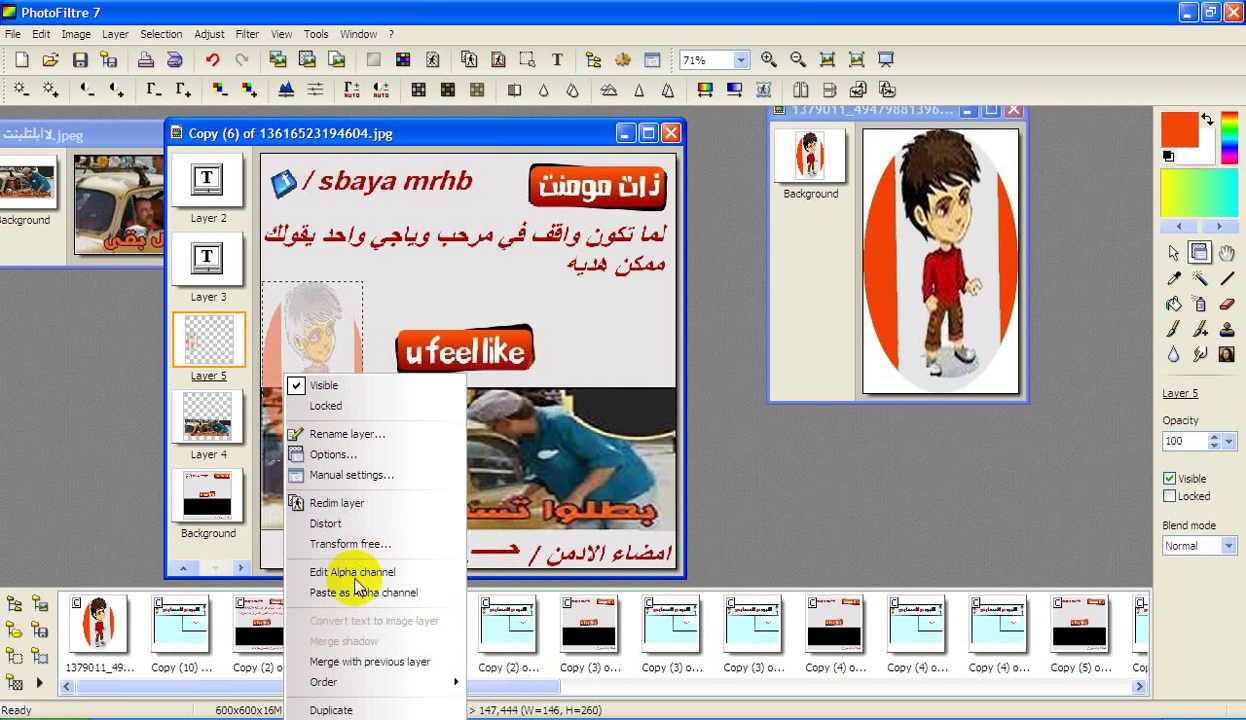
{"action": "left_click", "coordinate": [328, 522]}
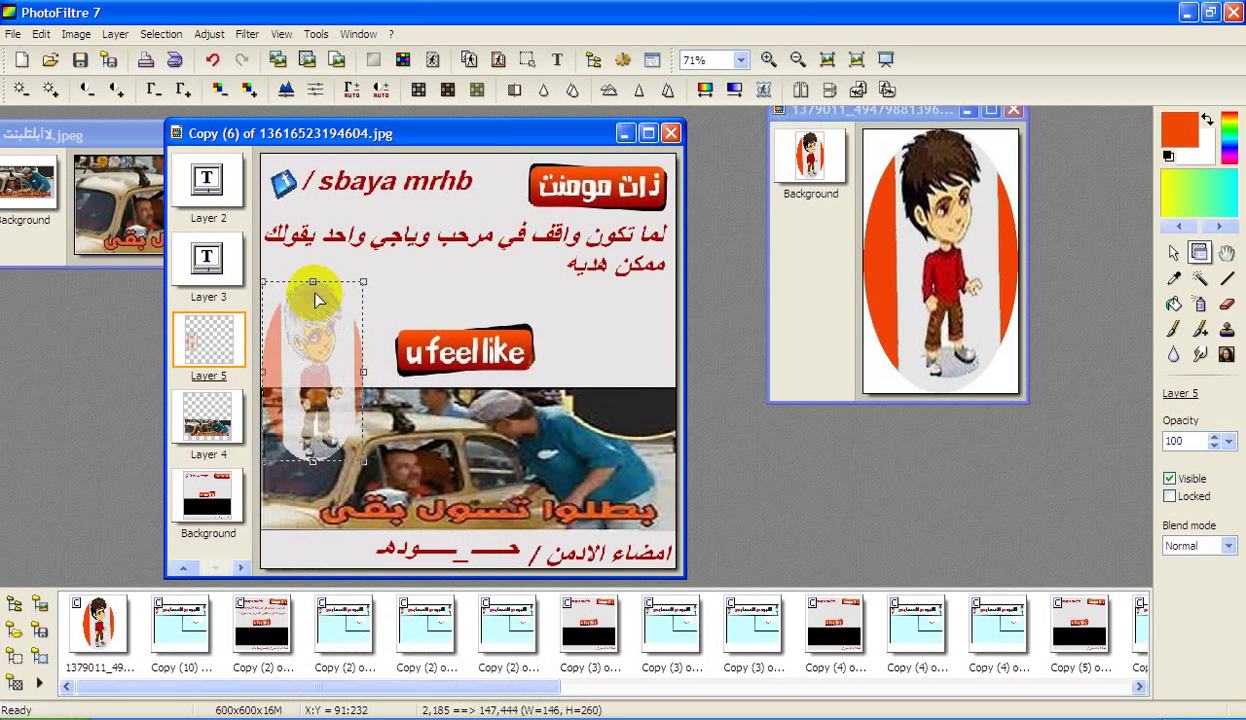
{"action": "left_click_drag", "start_coordinate": [323, 313], "coordinate": [316, 350]}
{"action": "left_click_drag", "start_coordinate": [313, 403], "coordinate": [336, 371]}
{"action": "left_click", "coordinate": [366, 372]}
{"action": "left_click", "coordinate": [374, 332]}
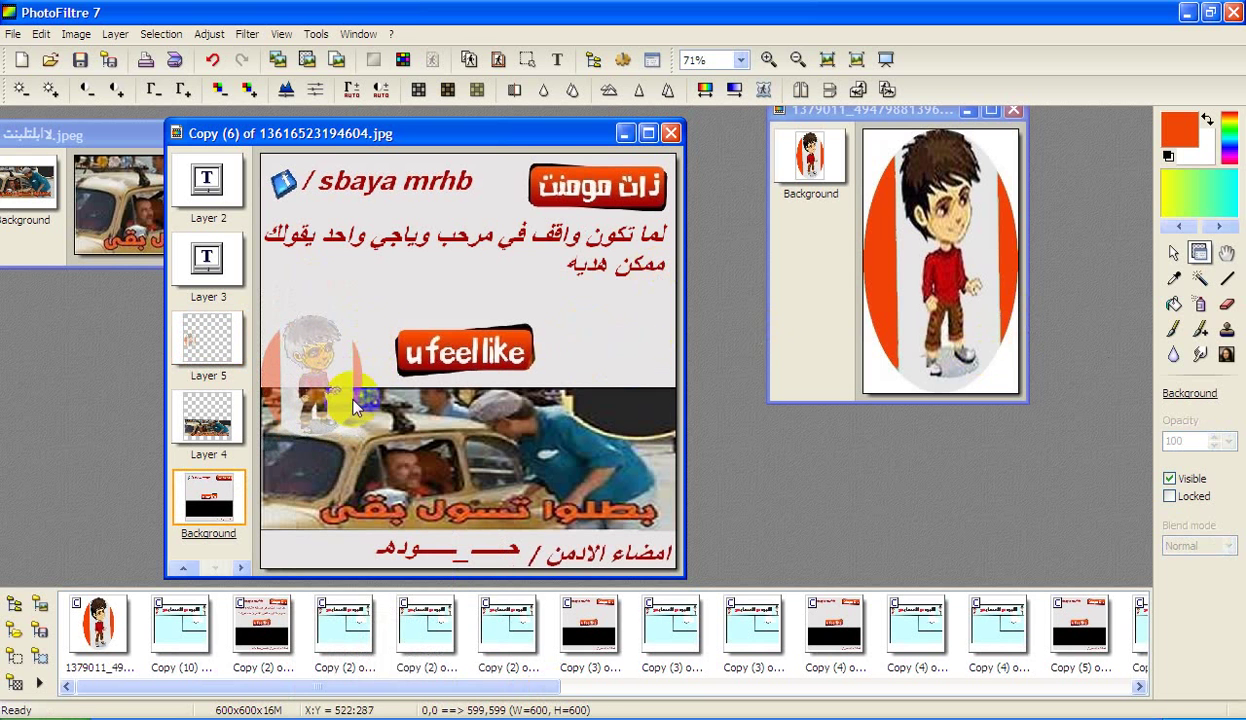
Switch to Notepad and add the line "وطبعا بقه لو عايز تمسح او اي حاجه من القائمة الي في الجنب"
{"action": "left_click", "coordinate": [411, 716]}
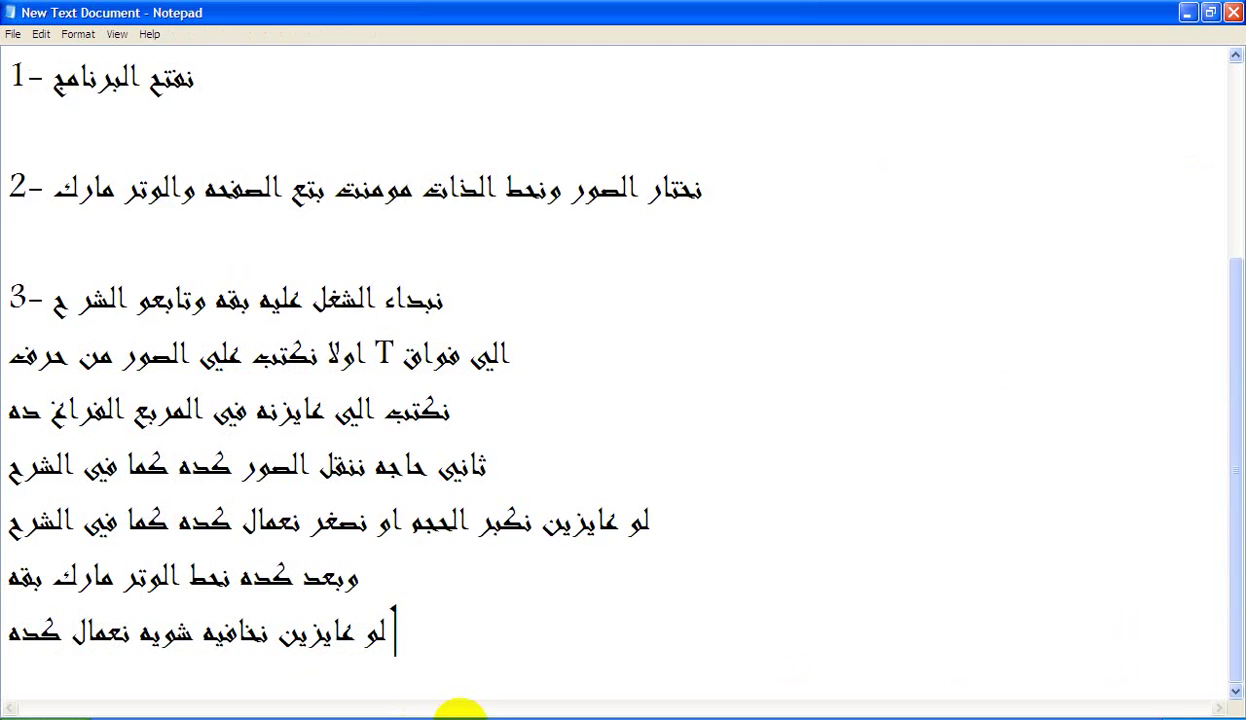
{"action": "key", "text": "Return"}
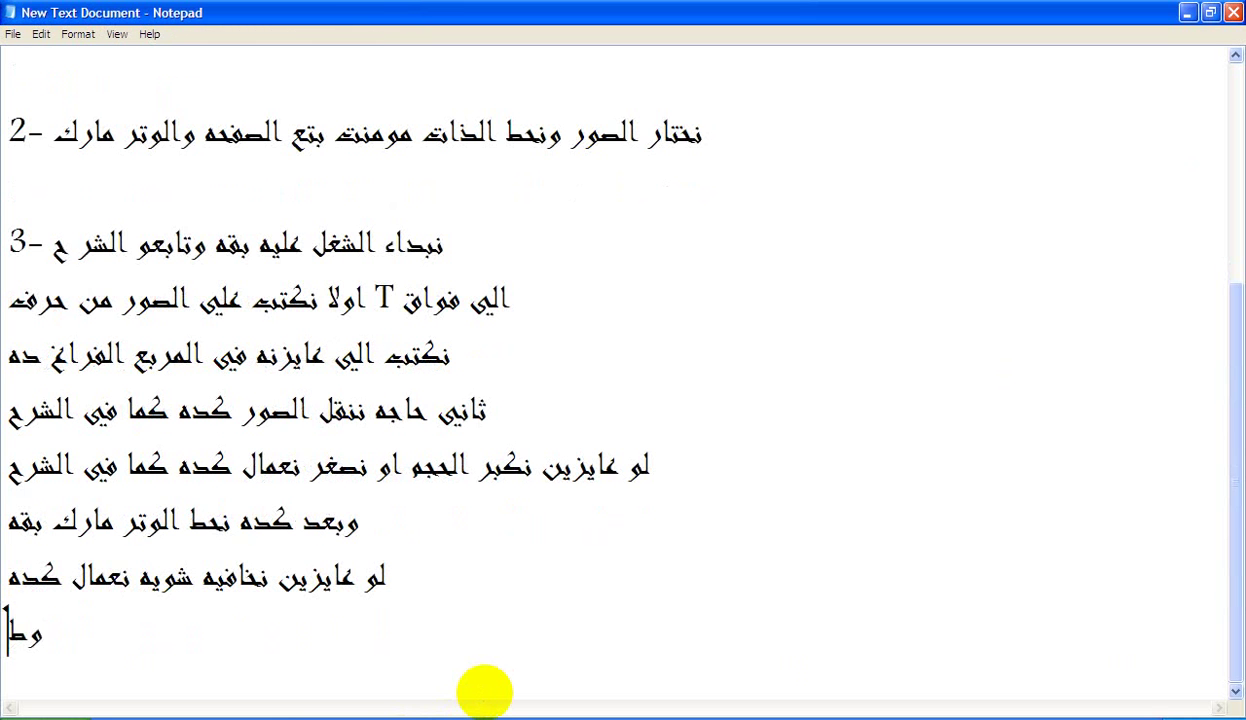
{"action": "type", "text": "وطبعا بقه لو عايز"}
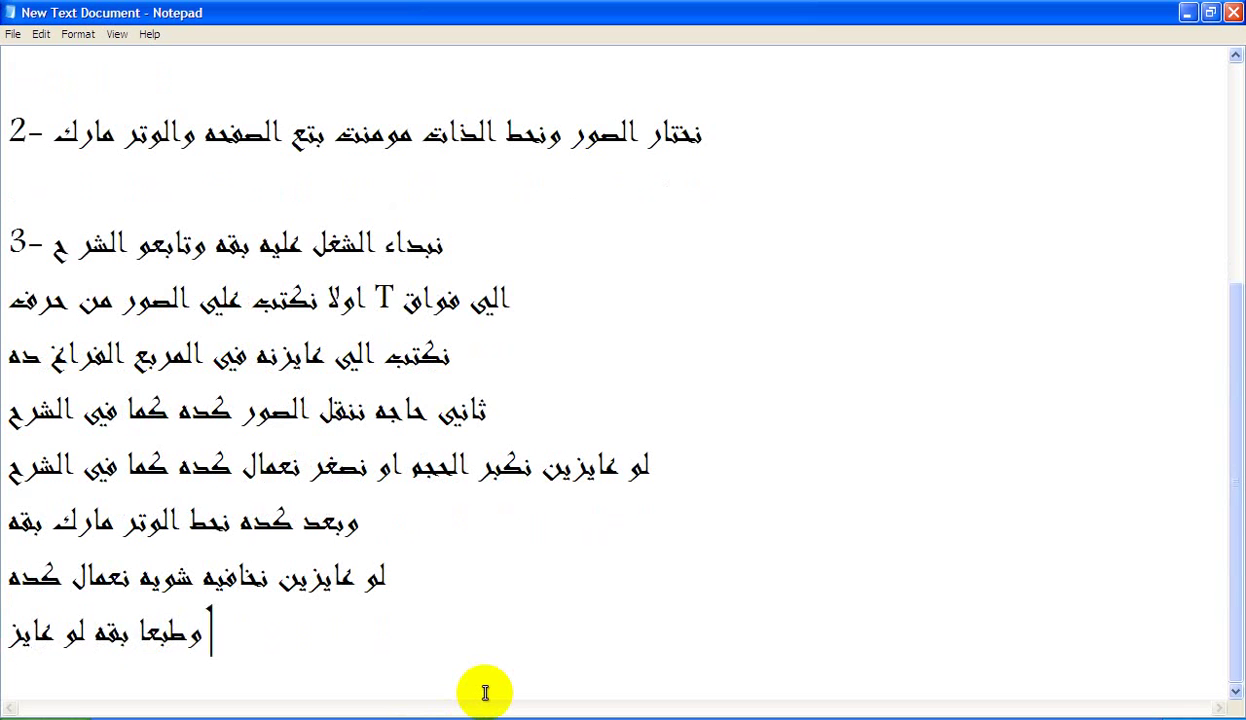
{"action": "type", "text": " تمسه"}
{"action": "key", "text": "BackSpace"}
{"action": "type", "text": "ح او اي"}
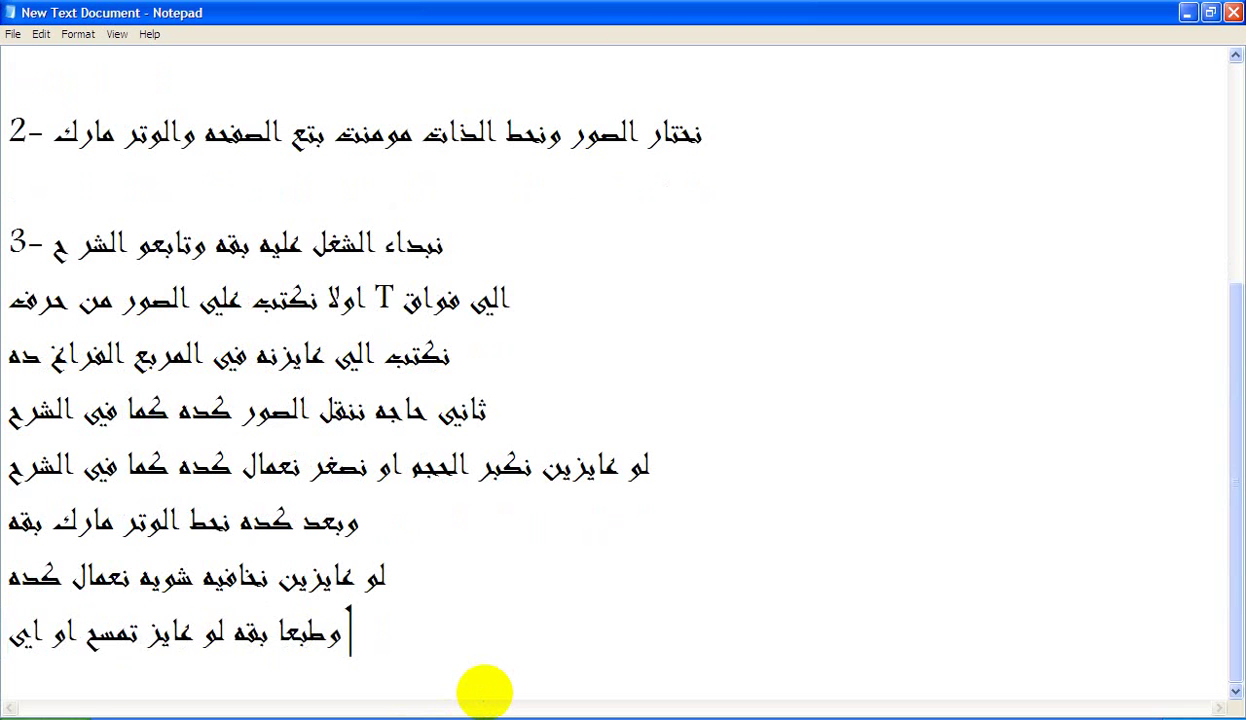
{"action": "type", "text": " حاجه من ال"}
{"action": "key", "text": "BackSpace"}
{"action": "type", "text": "قائكمة"}
{"action": "key", "text": "BackSpace"}
{"action": "key", "text": "BackSpace"}
{"action": "key", "text": "BackSpace"}
{"action": "type", "text": "مة ع"}
{"action": "key", "text": "BackSpace"}
{"action": "type", "text": "الي في الجنب"}
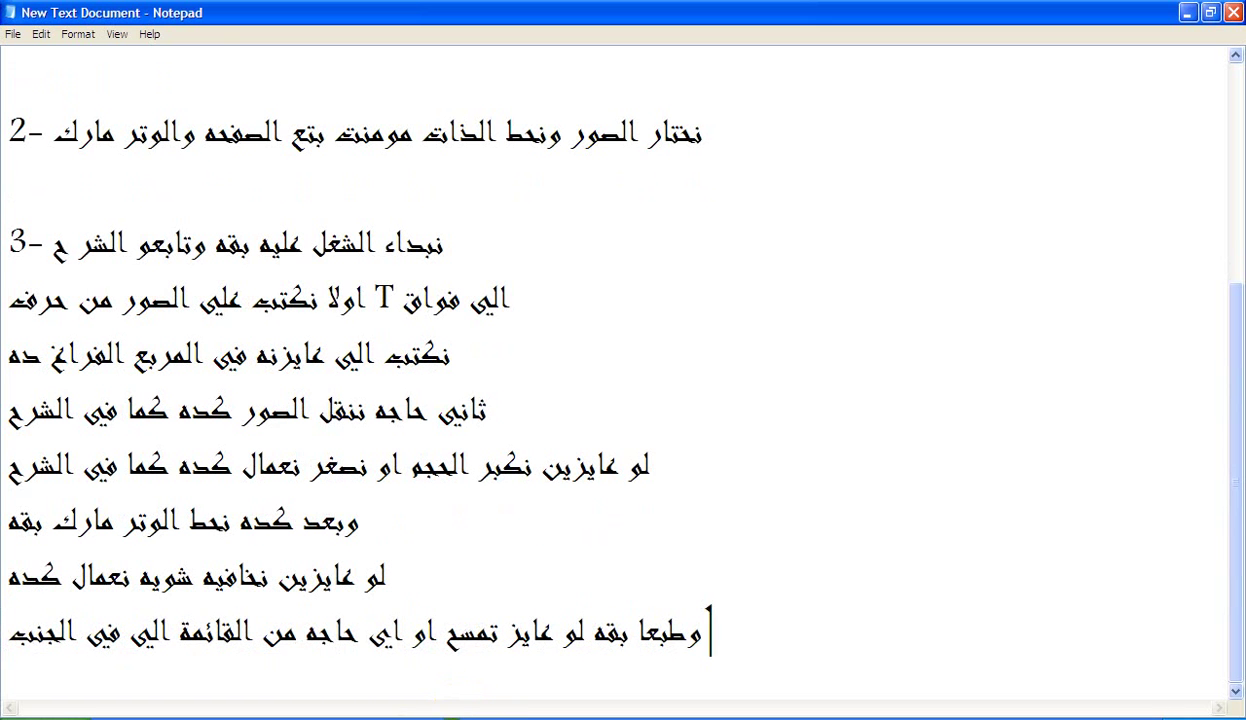
Check the page's layers in PhotoFiltre, switch back to Notepad and, after a blank line, add "وبعد كده نحفظ الصوره"
{"action": "left_click", "coordinate": [430, 718]}
{"action": "left_click", "coordinate": [606, 716]}
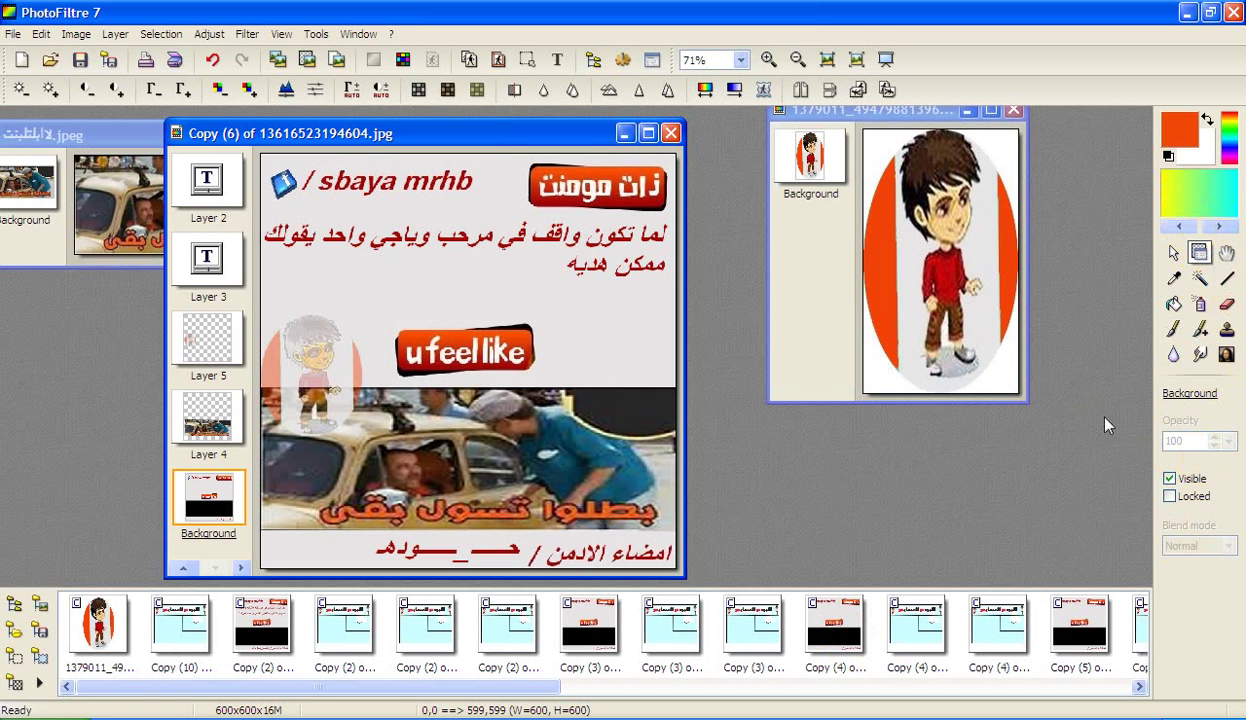
{"action": "left_click", "coordinate": [338, 718]}
{"action": "key", "text": "Return"}
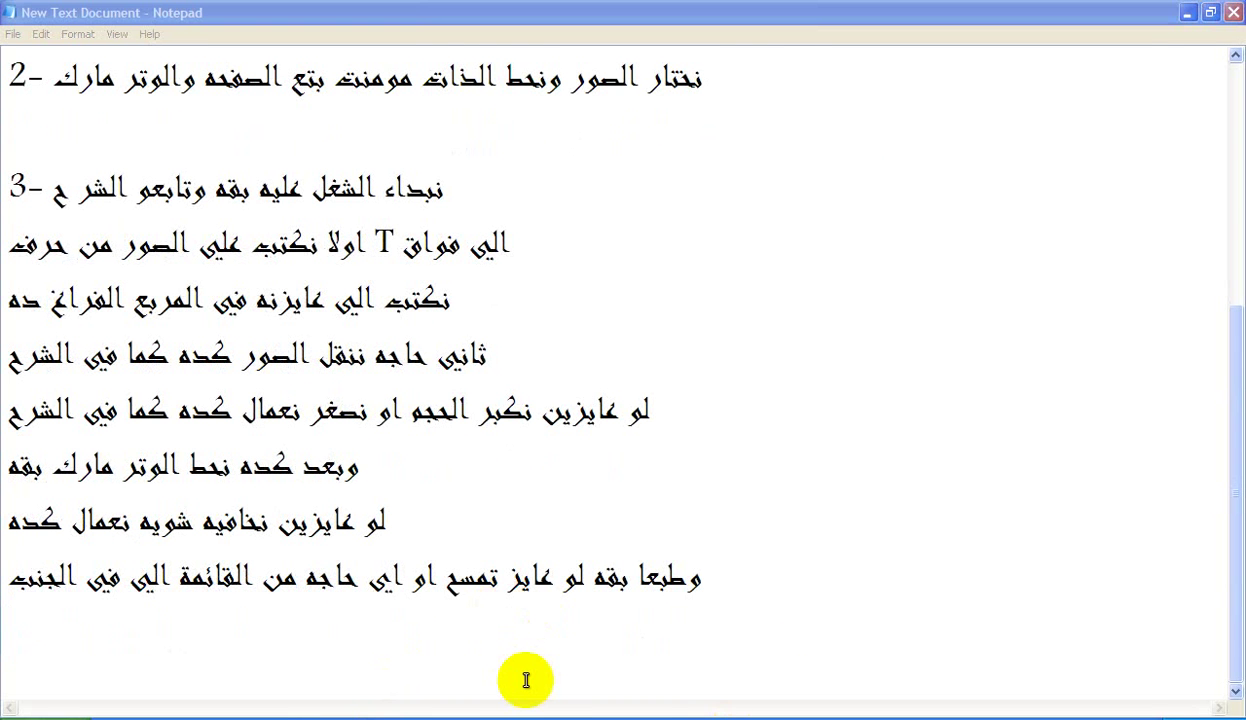
{"action": "left_click", "coordinate": [421, 675]}
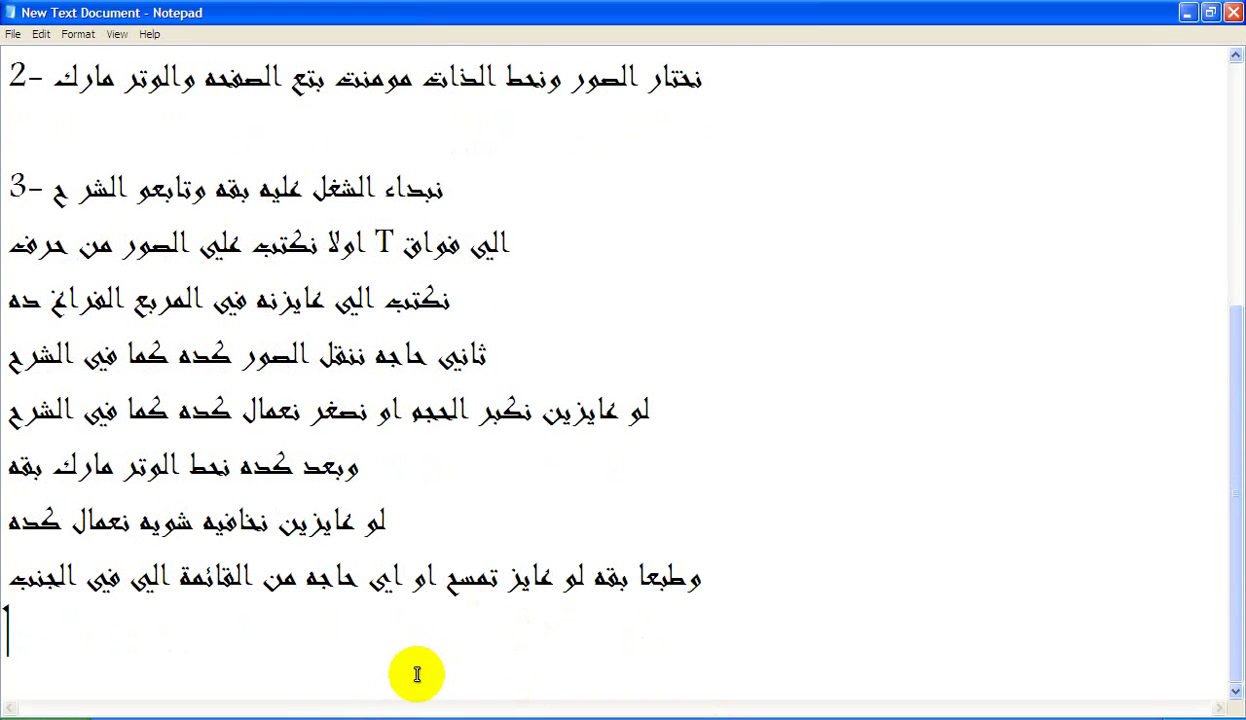
{"action": "key", "text": "Return"}
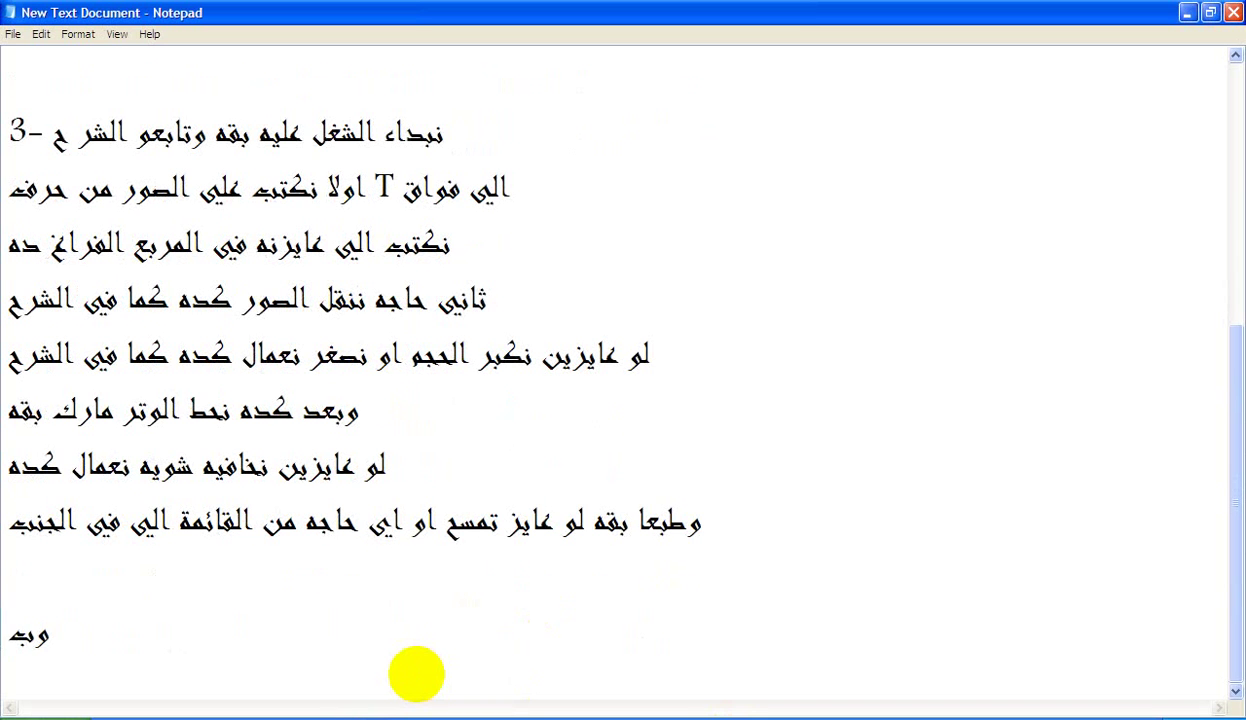
{"action": "type", "text": "وبعد كده نحفظ ا"}
{"action": "type", "text": "لصوره"}
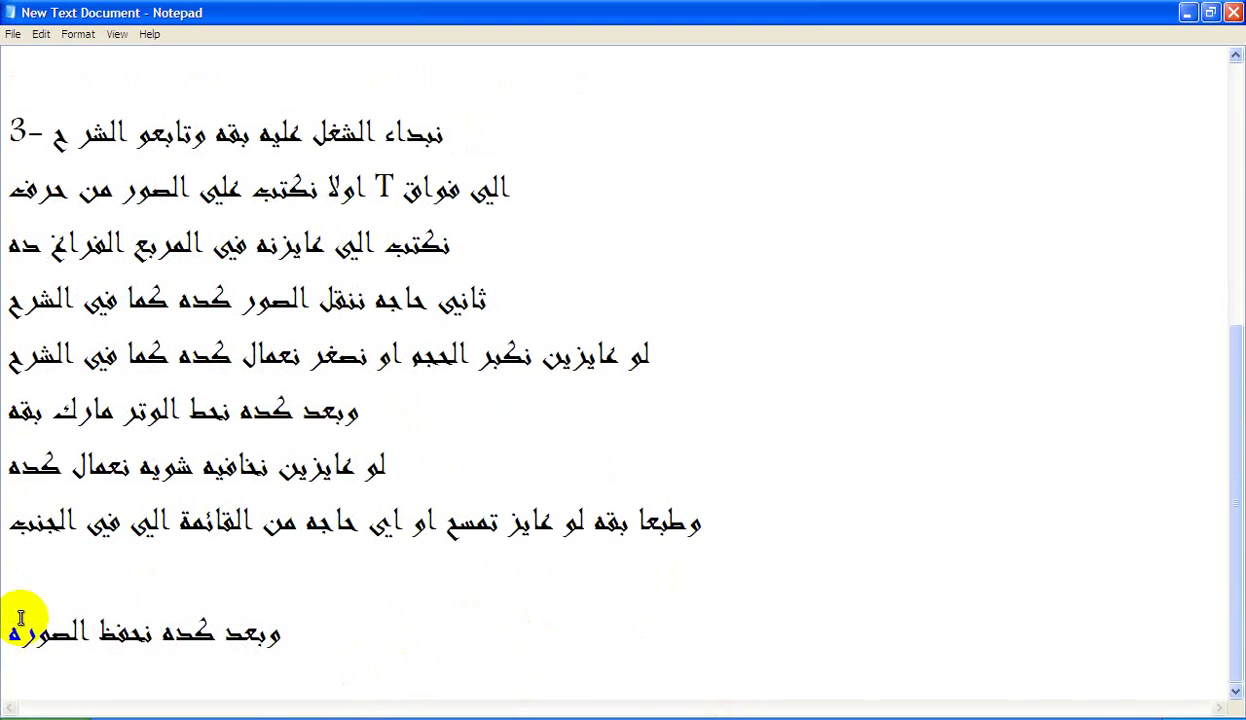
Switch to PhotoFiltre and close all open images, saving the finished page Copy (6) of 13616523194604.jpg with its layers merged
{"action": "left_click", "coordinate": [566, 717]}
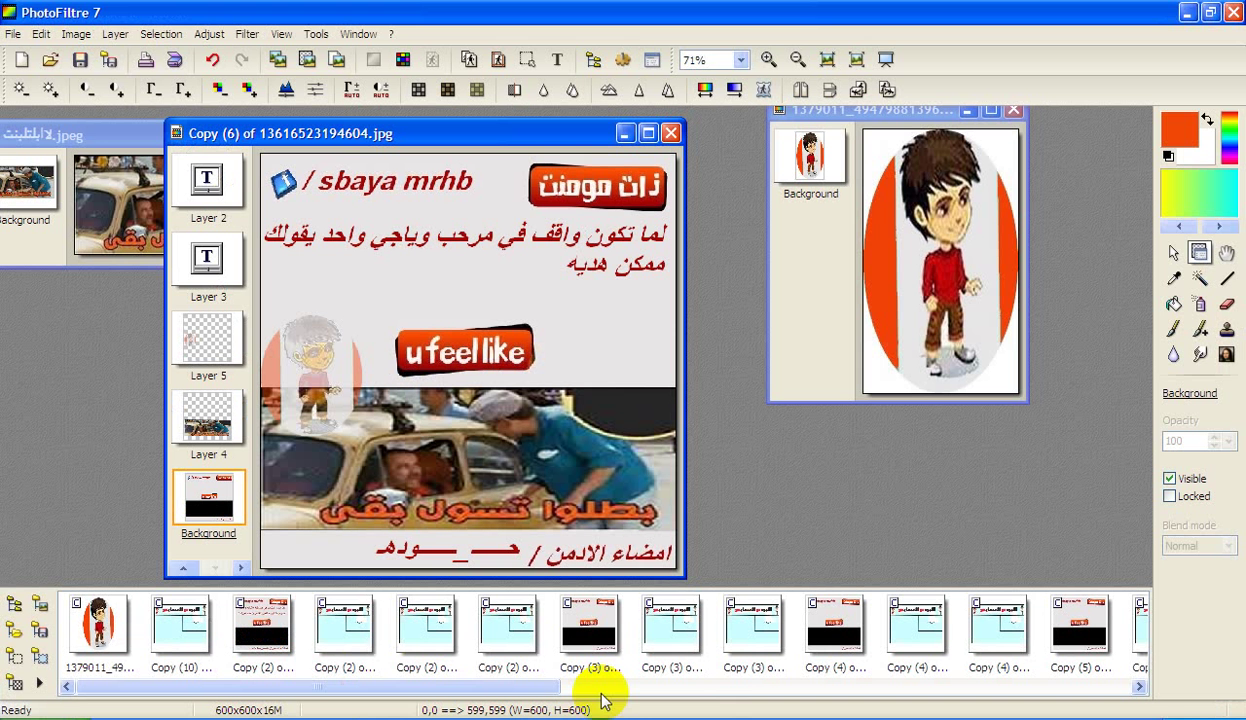
{"action": "left_click", "coordinate": [1020, 109]}
{"action": "left_click", "coordinate": [1019, 110]}
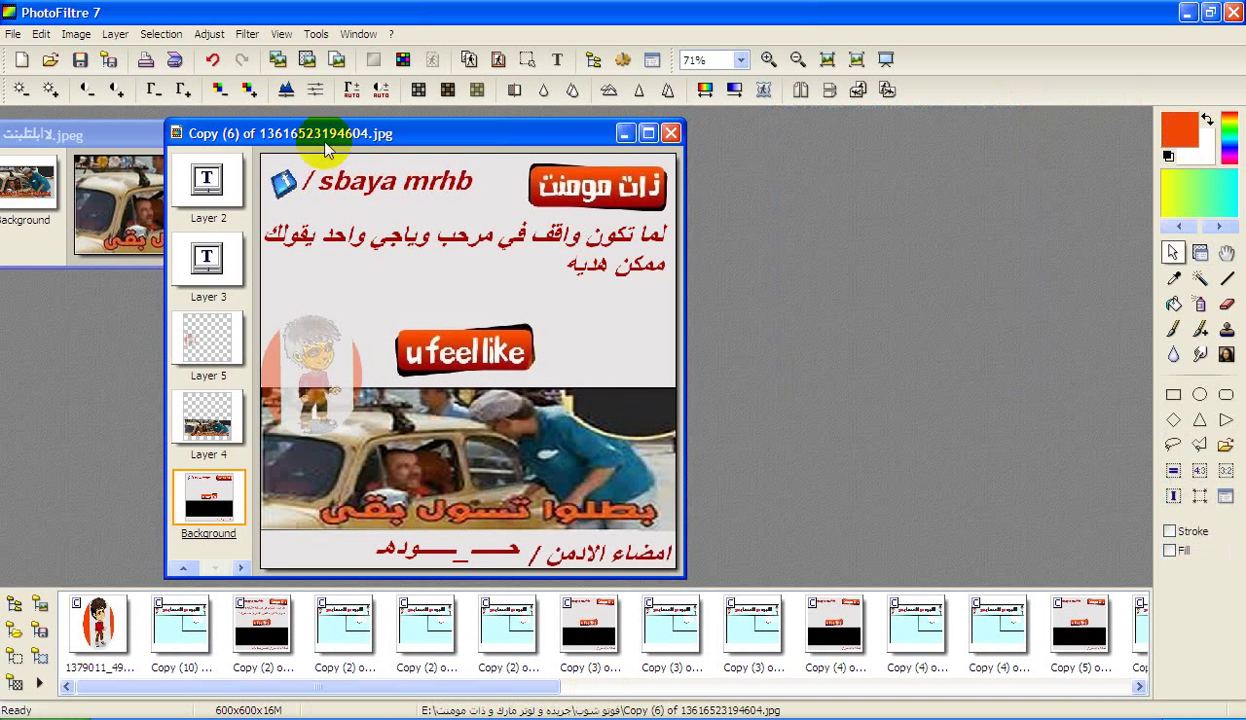
{"action": "left_click", "coordinate": [142, 135]}
{"action": "left_click", "coordinate": [268, 134]}
{"action": "left_click", "coordinate": [670, 133]}
{"action": "key", "text": "ctrl+w"}
{"action": "left_click", "coordinate": [587, 423]}
{"action": "left_click", "coordinate": [684, 425]}
{"action": "left_click", "coordinate": [875, 423]}
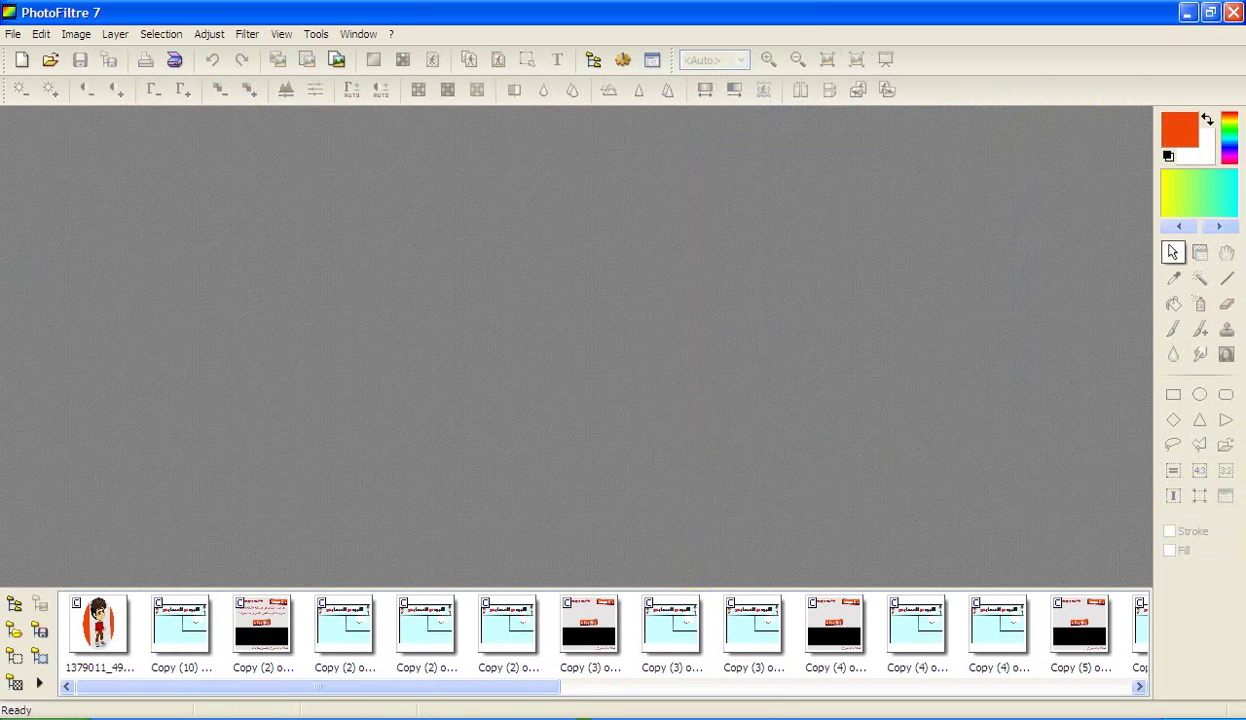
{"action": "left_click", "coordinate": [225, 718]}
{"action": "left_click", "coordinate": [310, 718]}
{"action": "left_click", "coordinate": [318, 718]}
{"action": "left_click", "coordinate": [537, 718]}
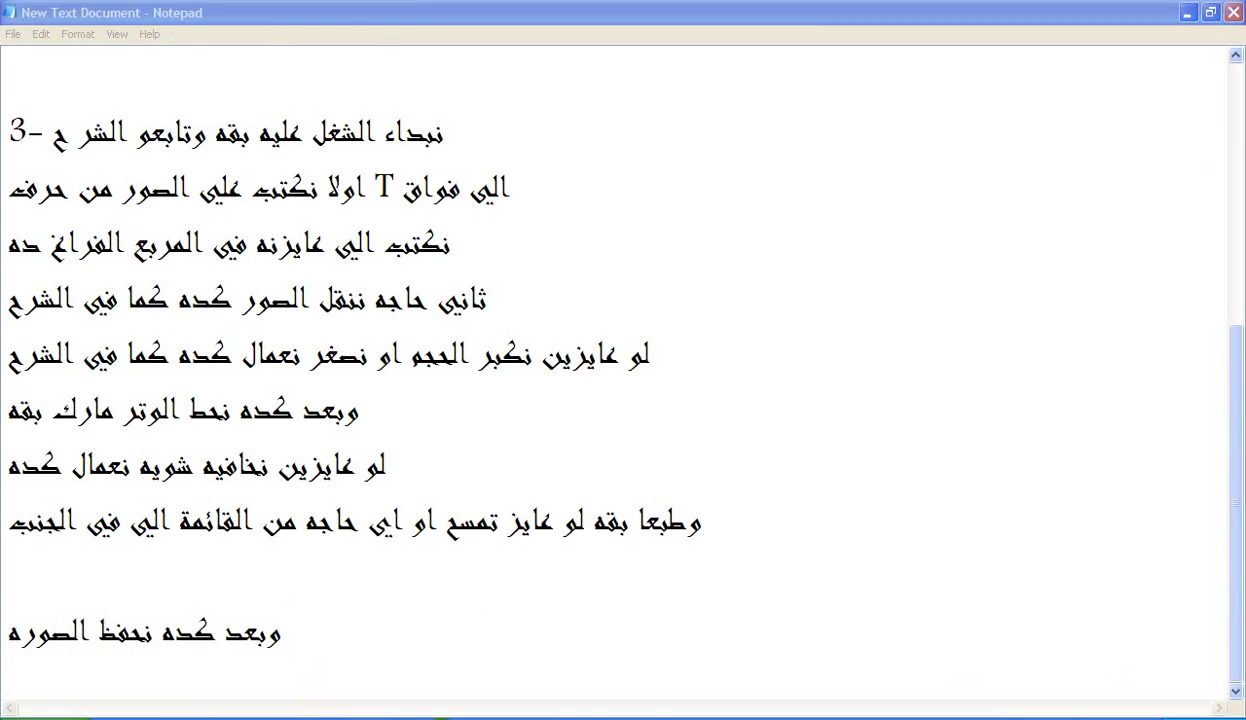
{"action": "left_click", "coordinate": [1187, 12]}
{"action": "double_click", "coordinate": [828, 184]}
{"action": "double_click", "coordinate": [556, 445]}
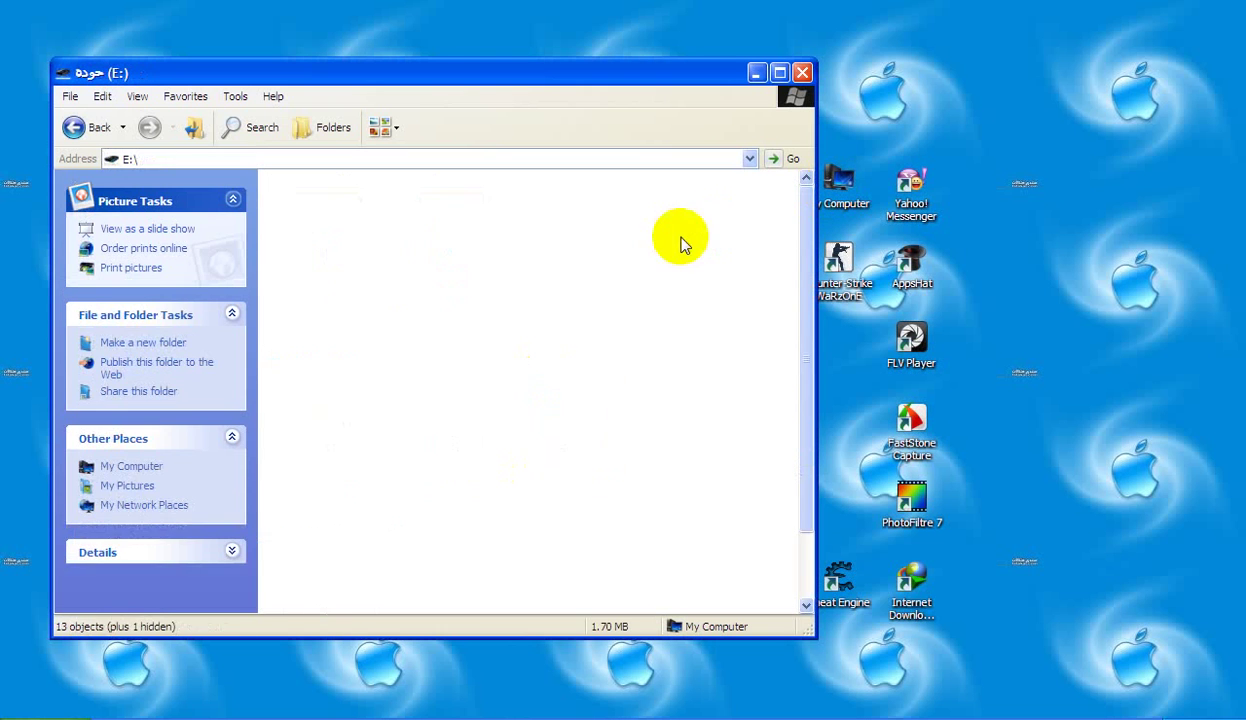
{"action": "double_click", "coordinate": [415, 235]}
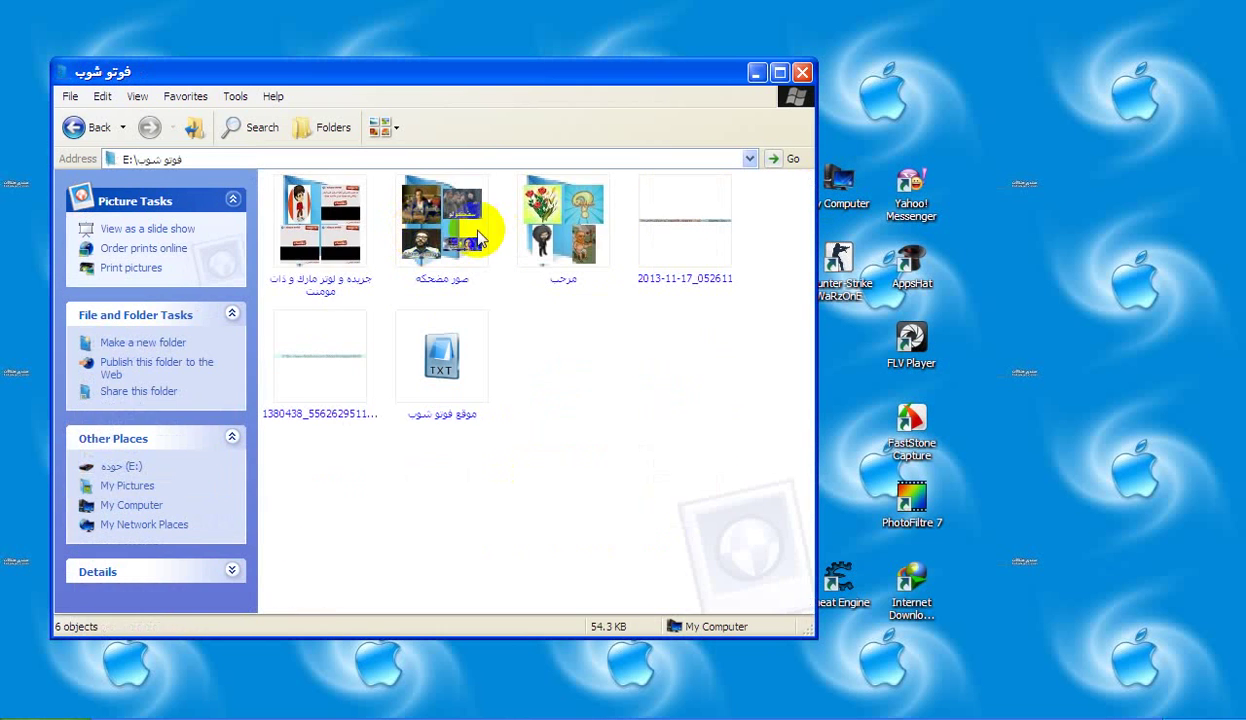
{"action": "double_click", "coordinate": [340, 253]}
{"action": "left_click", "coordinate": [804, 436]}
{"action": "double_click", "coordinate": [563, 385]}
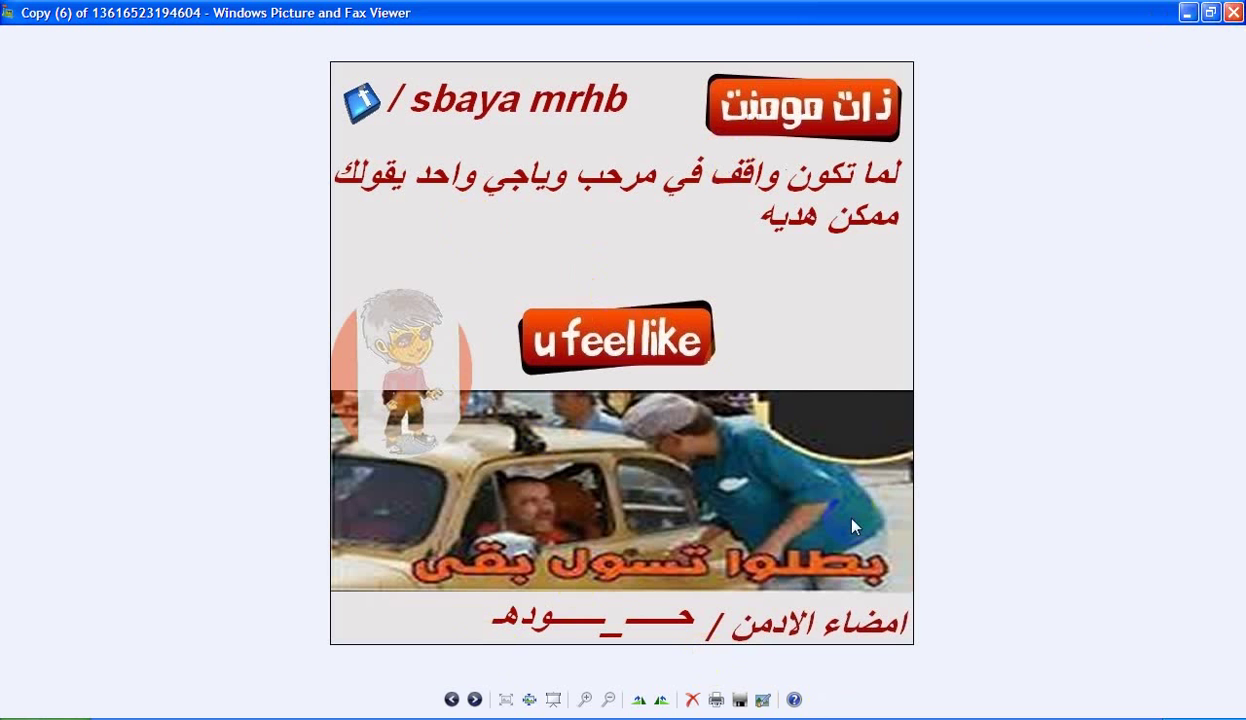
{"action": "left_click", "coordinate": [1233, 12]}
{"action": "left_click", "coordinate": [802, 72]}
Switch to Notepad and add the line "وكده يكون شرحنا خالص اتمنا ان يفدكم الشرح وشكرا كان معاكم ادمن", ending with the admin's stretched-out name
{"action": "left_click", "coordinate": [370, 710]}
{"action": "key", "text": "Return"}
{"action": "type", "text": "وكده يكون"}
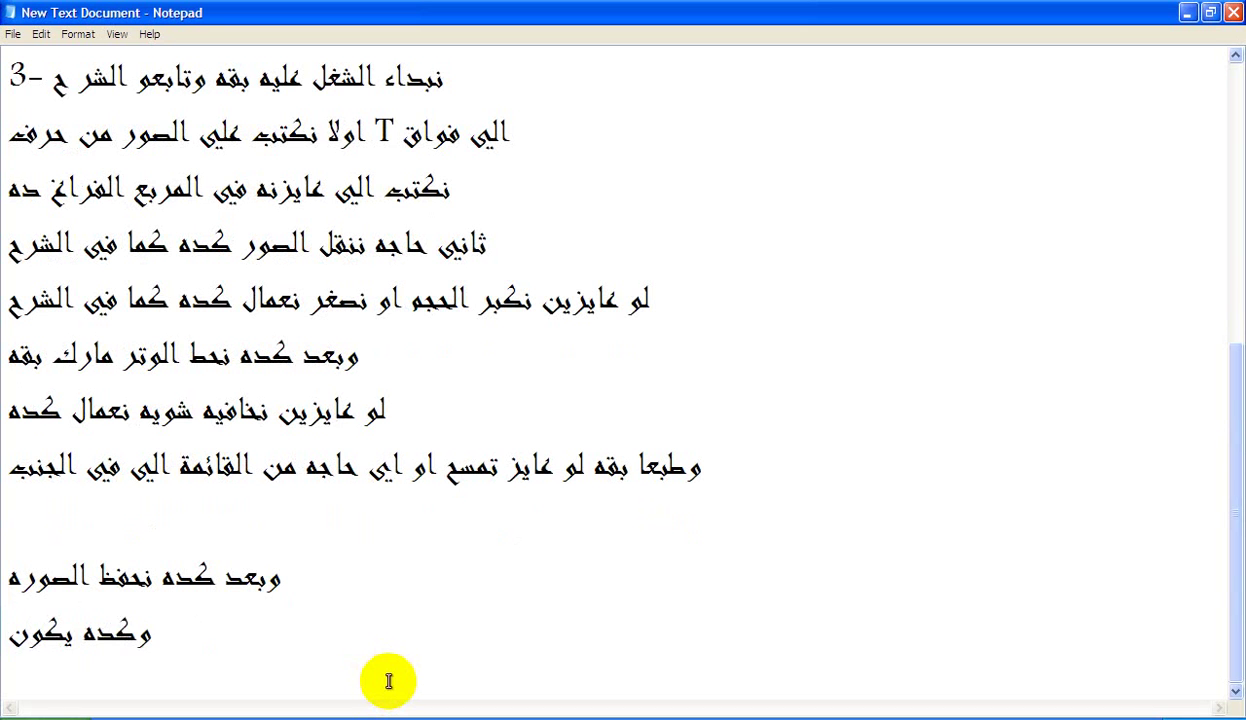
{"action": "type", "text": " شرحنا"}
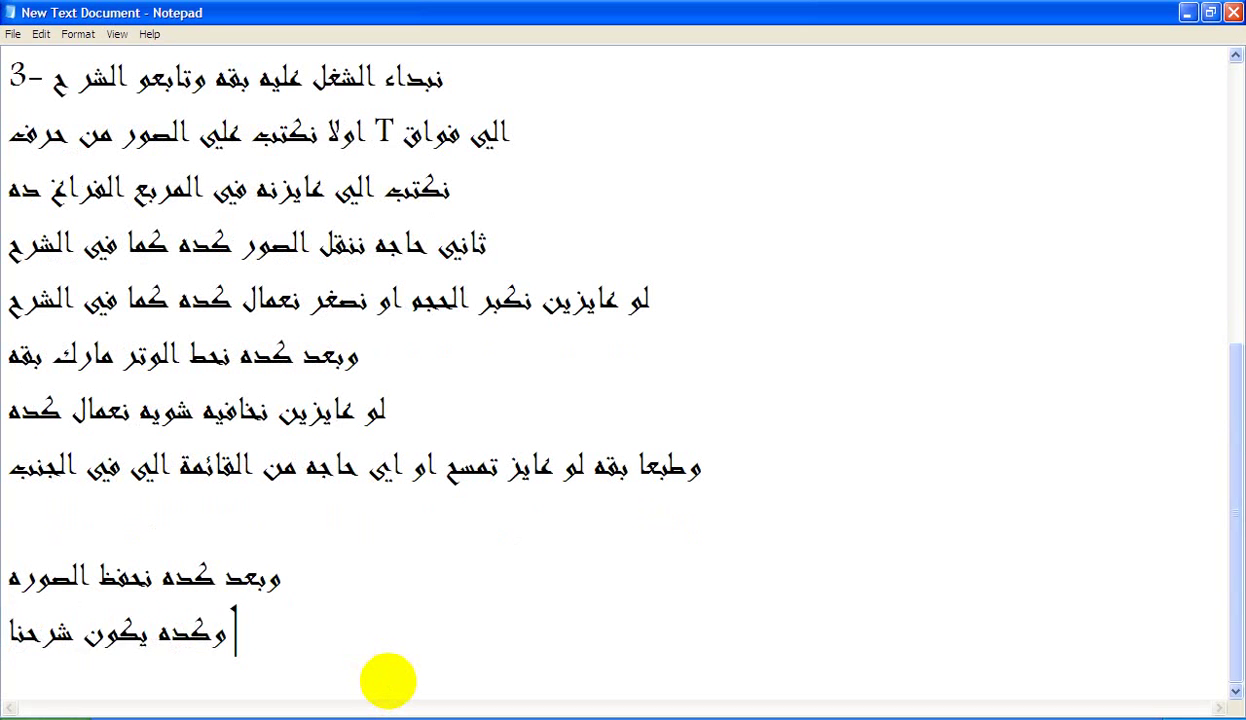
{"action": "type", "text": " خالص اتمنا ان يفدكم الش"}
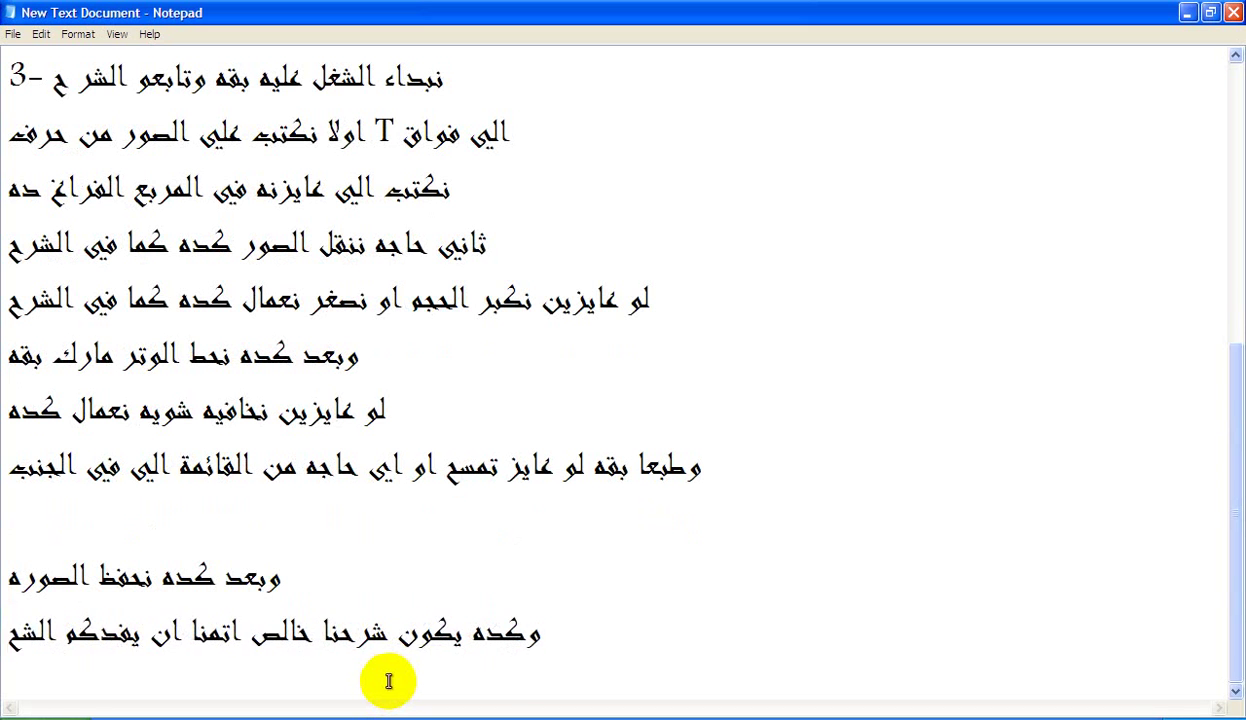
{"action": "type", "text": "رح وشكرا كان معاكم ادمن جـــــــــ_"}
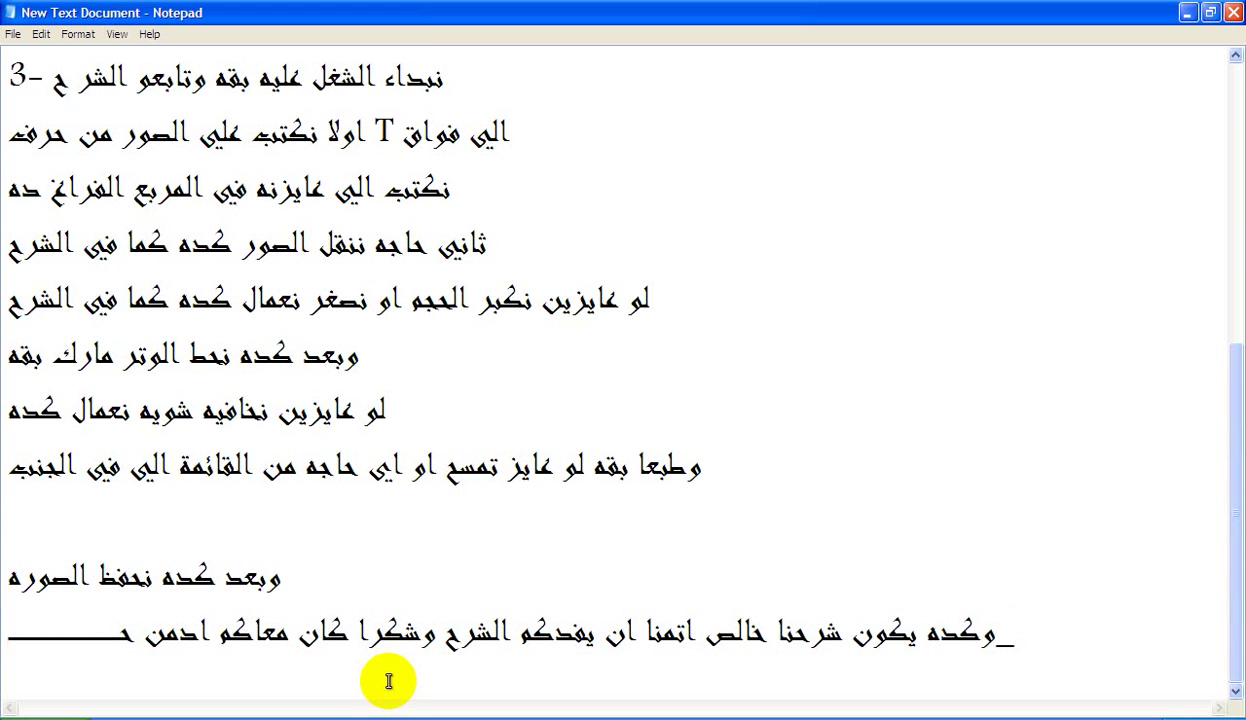
{"action": "type", "text": "ــــــــــــ"}
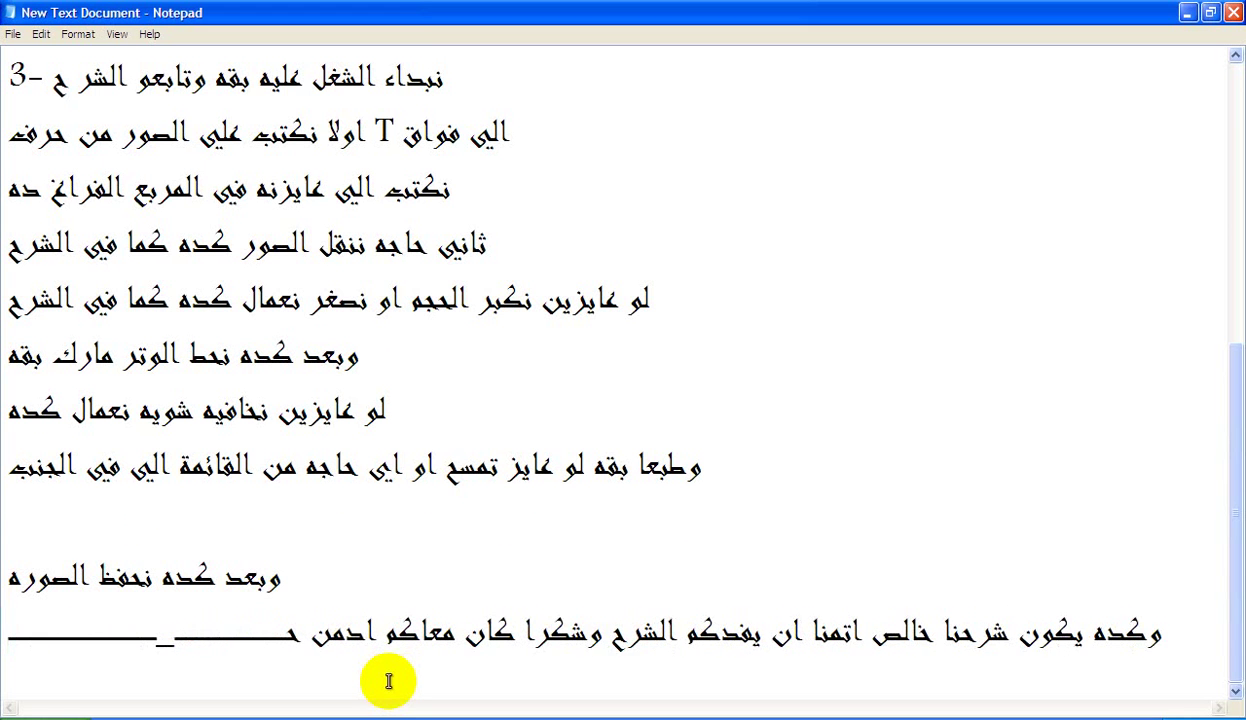
{"action": "type", "text": "ودهــ"}
{"action": "key", "text": "Return"}
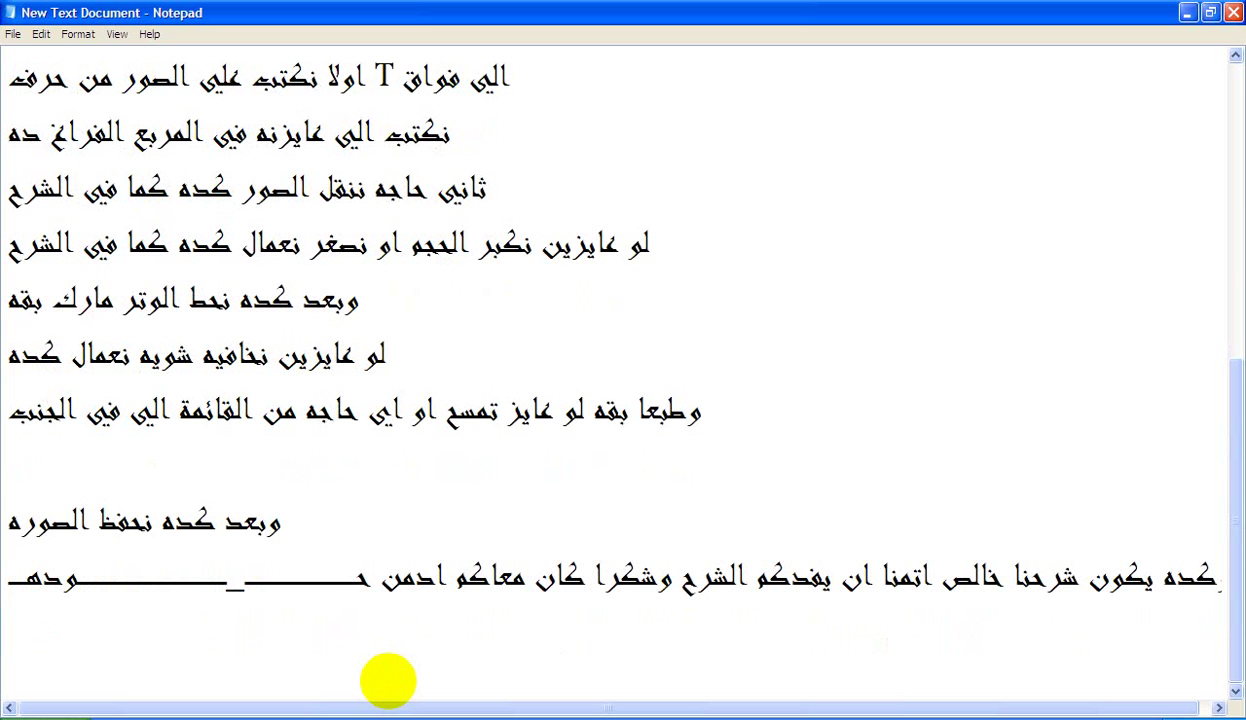
Add closing lines with "شكرا يوتيوب", the channel's name, "الي القاء في فديو اخر" and a drawn-out "باي"
{"action": "type", "text": "شكرا يوتيوب"}
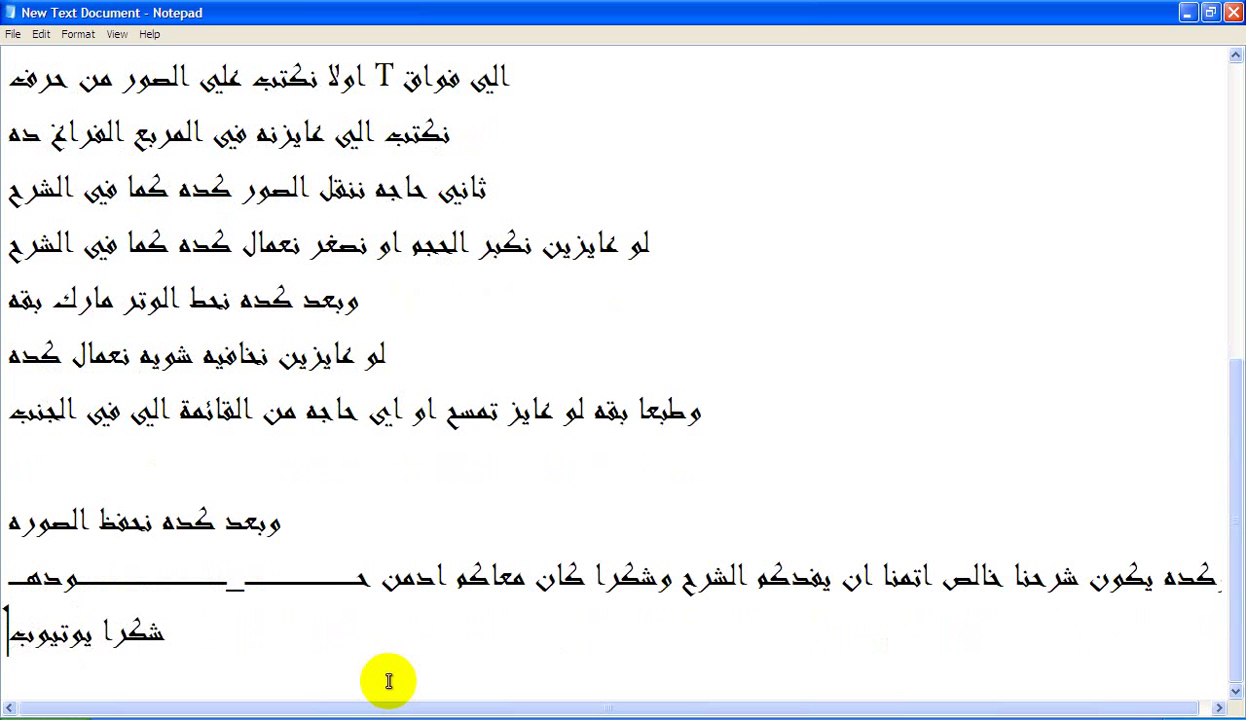
{"action": "key", "text": "Return"}
{"action": "type", "text": "قناة حوده العال"}
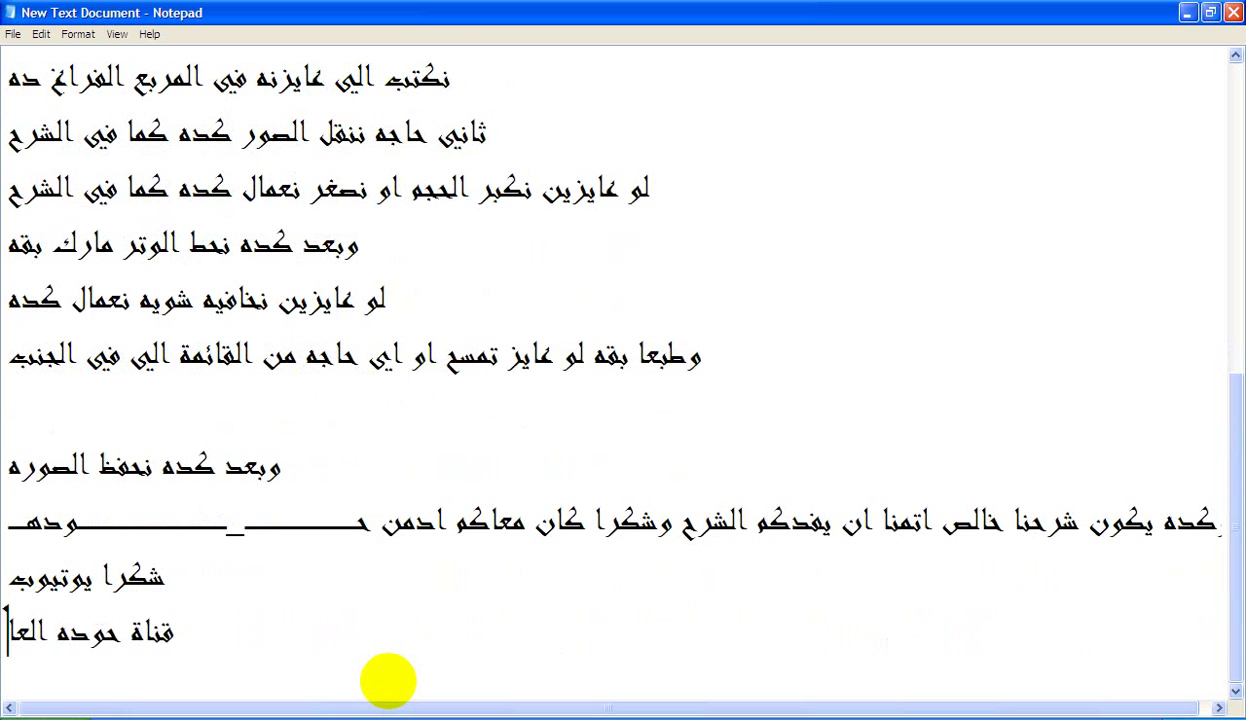
{"action": "type", "text": "مي"}
{"action": "key", "text": "Return"}
{"action": "type", "text": "الي القاء في"}
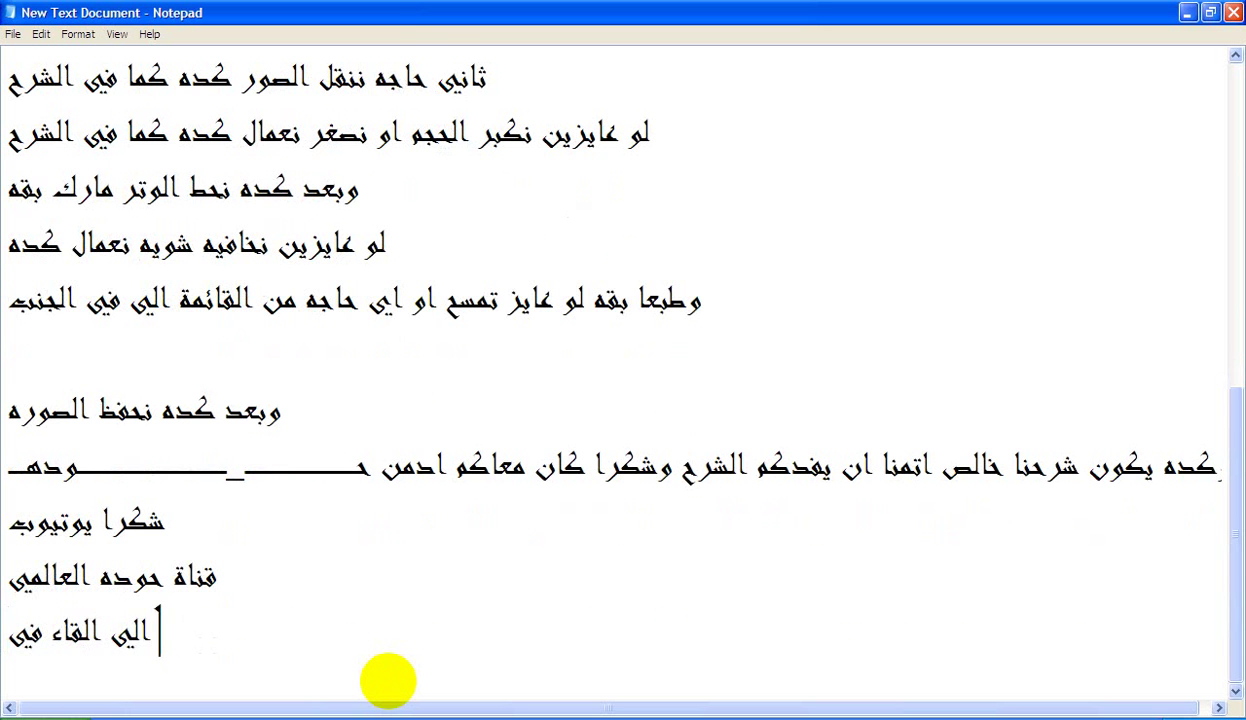
{"action": "type", "text": " فديو اخر"}
{"action": "key", "text": "Return"}
{"action": "type", "text": "باااااااااااااااااااااي"}
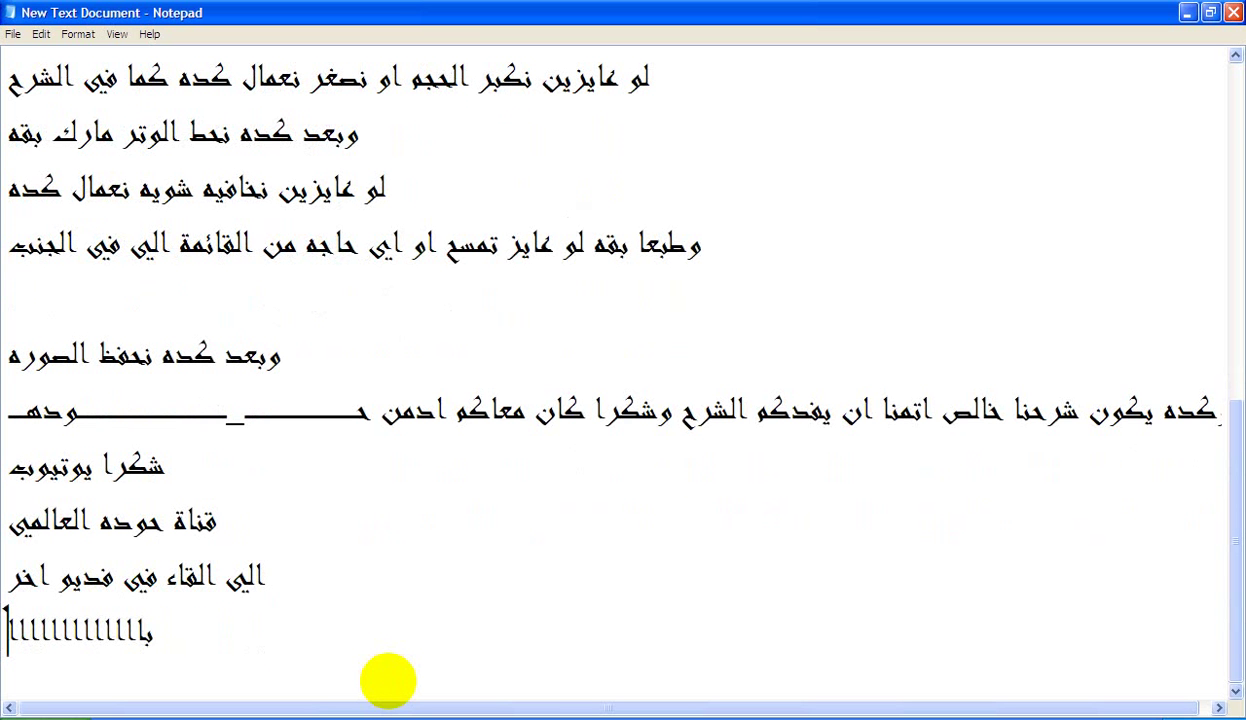